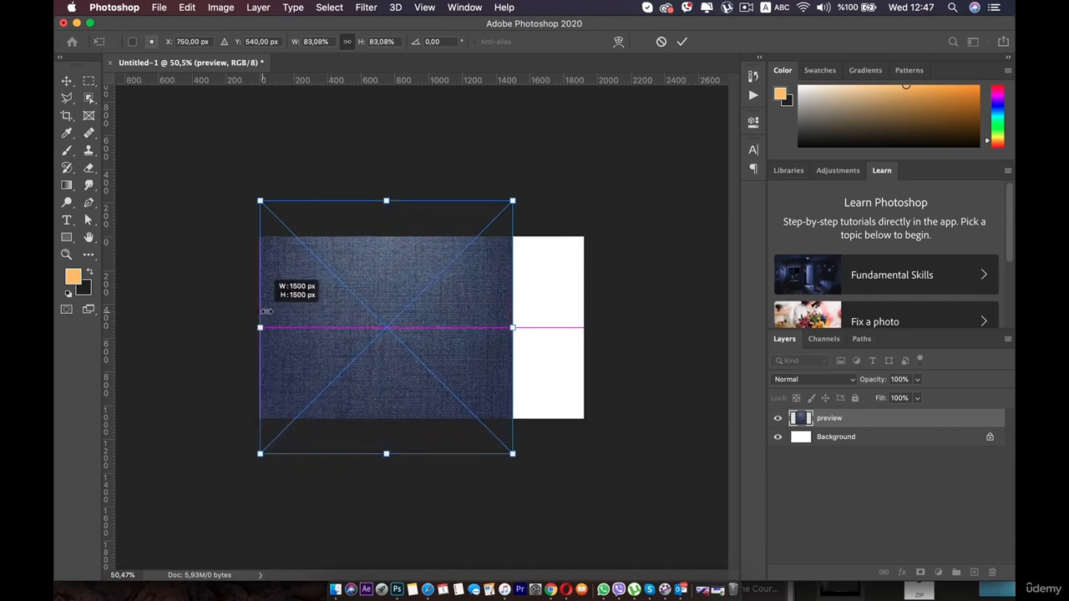
Step: Stretch the placed denim texture horizontally and vertically so it fills the whole canvas, and commit the transform
key("super+z")
left_click_drag(330, 329, 261, 327)
left_click_drag(516, 329, 584, 328)
double_click(501, 322)
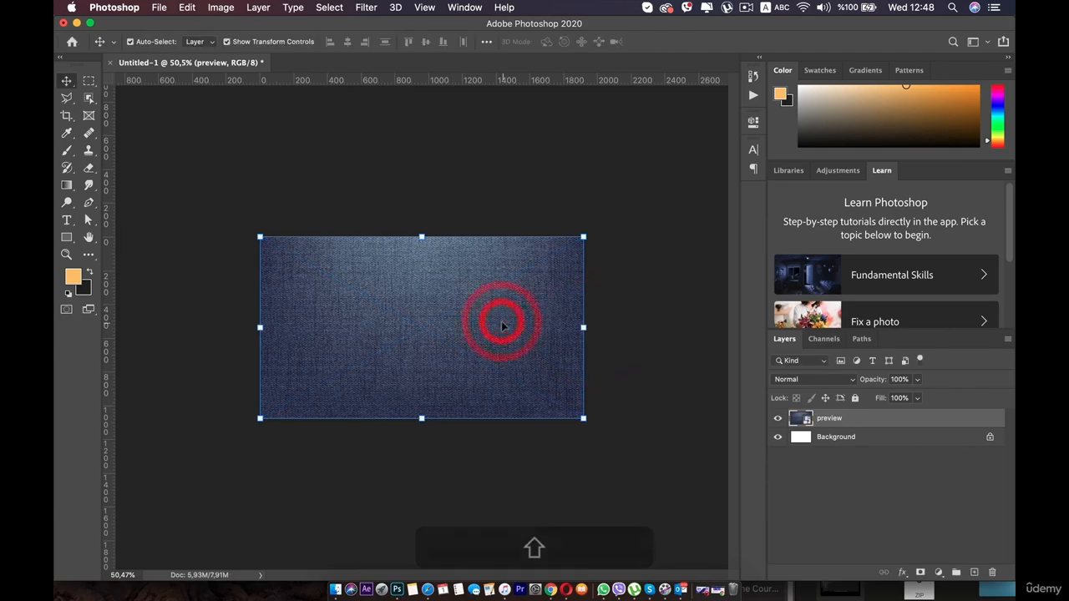
left_click(418, 170)
scroll(392, 320, "up", 5)
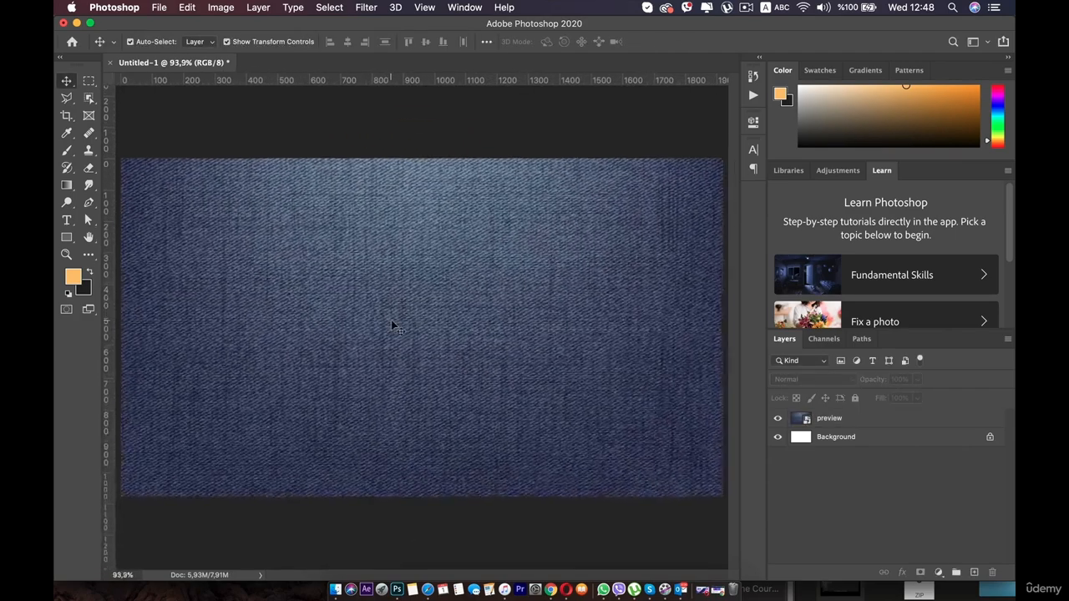
Step: Align the denim texture with the canvas and fully lock its preview layer
scroll(396, 309, "down", 3)
left_click(396, 309)
mouse_move(384, 328)
left_mouse_down()
mouse_move(441, 336)
mouse_move(360, 295)
mouse_move(406, 310)
mouse_move(382, 334)
left_mouse_up()
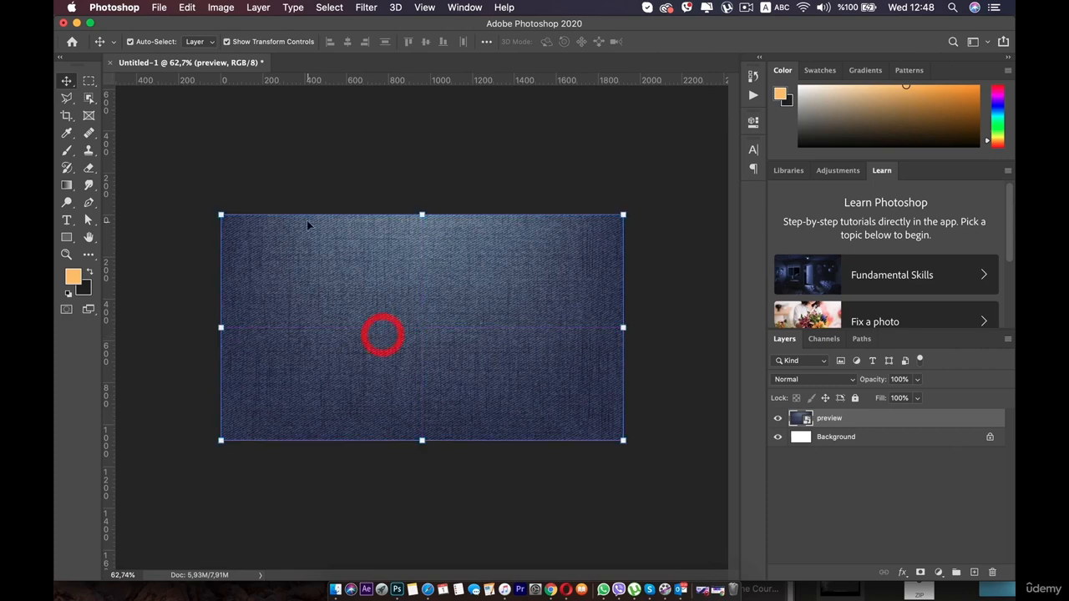
left_click(306, 222)
left_click(179, 198)
left_click(917, 417)
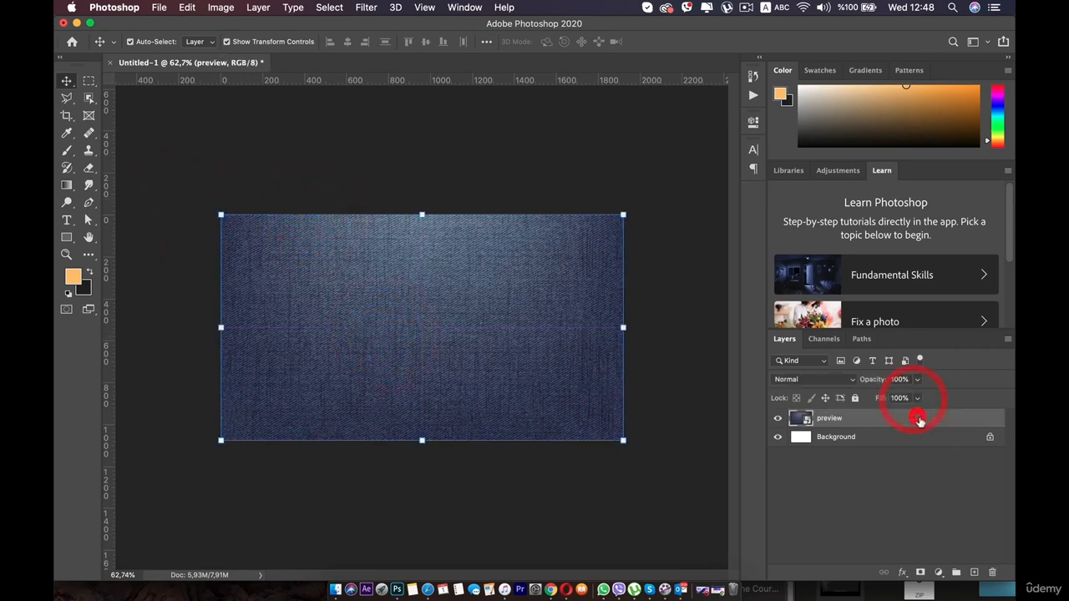
left_click(856, 398)
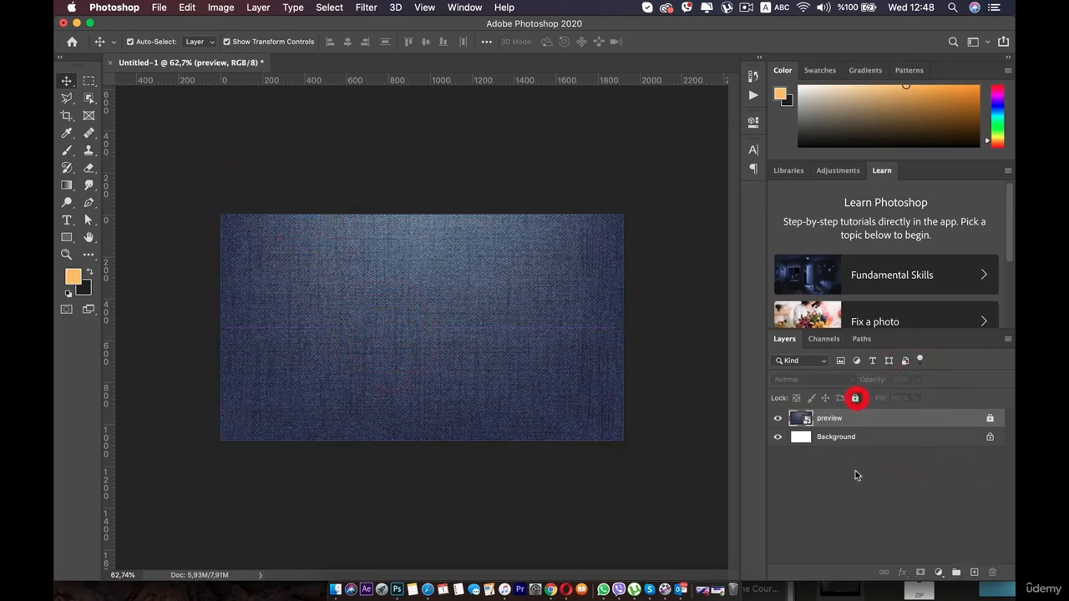
left_click(855, 471)
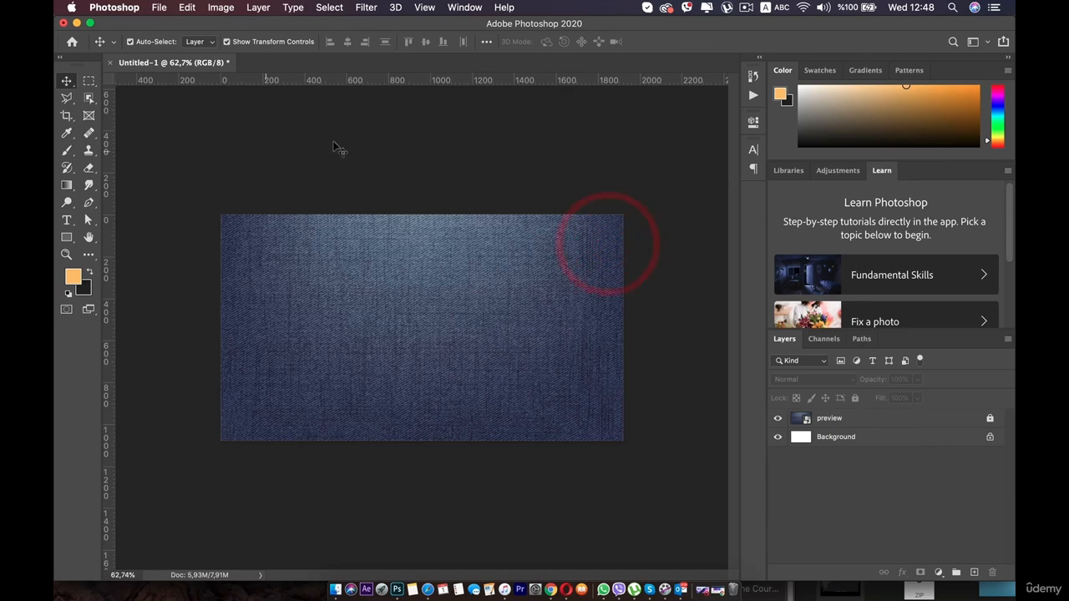
Step: Create a new document 27 pixels wide and 5 pixels high at 200 pixels/inch in RGB Color
left_click(158, 7)
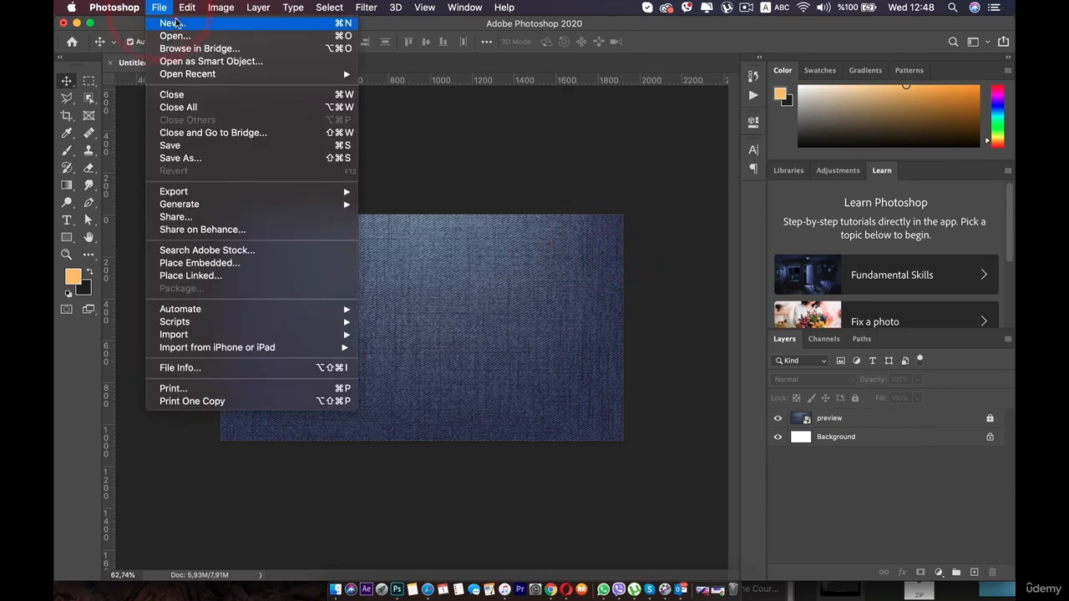
left_click(167, 24)
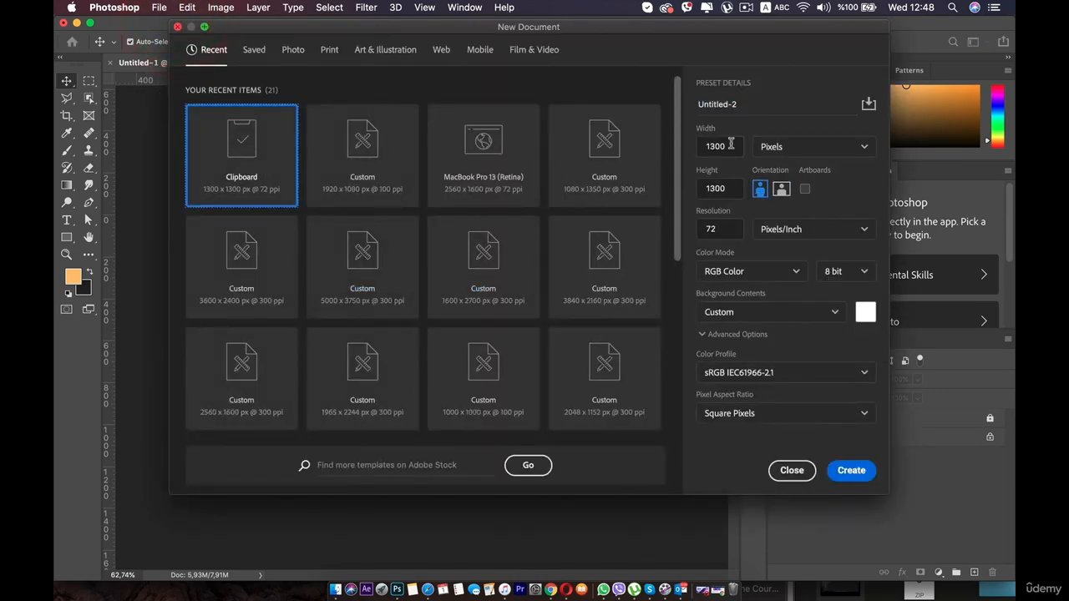
type("27")
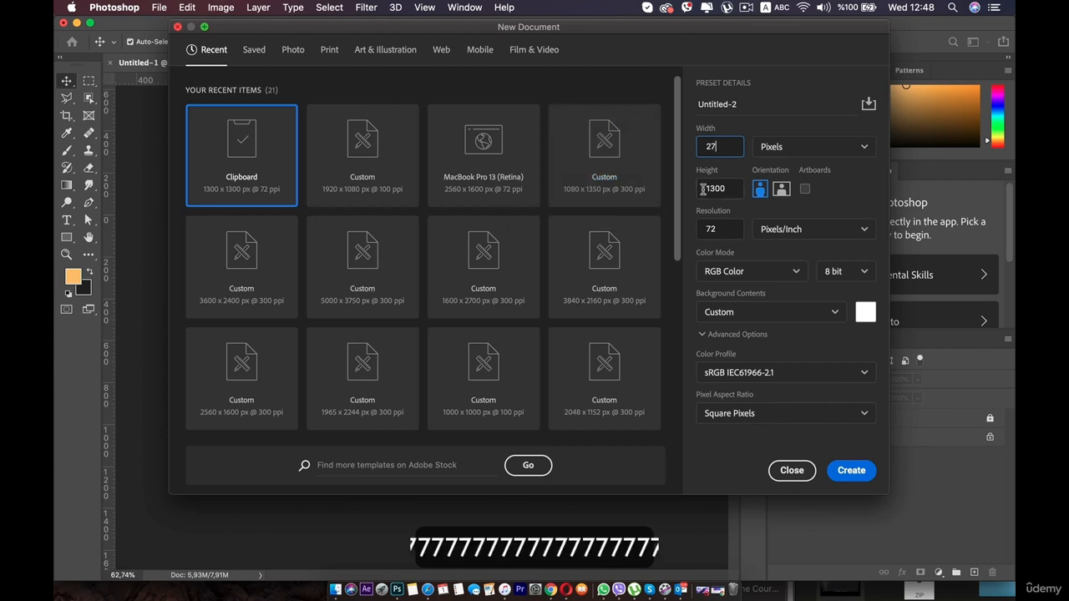
double_click(705, 188)
type("5")
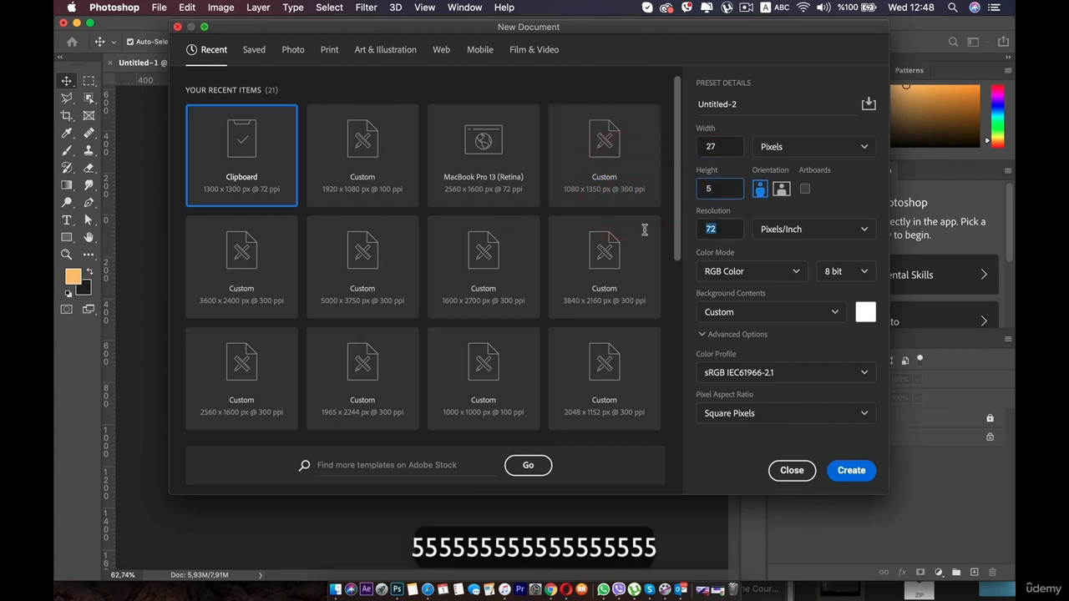
type("200")
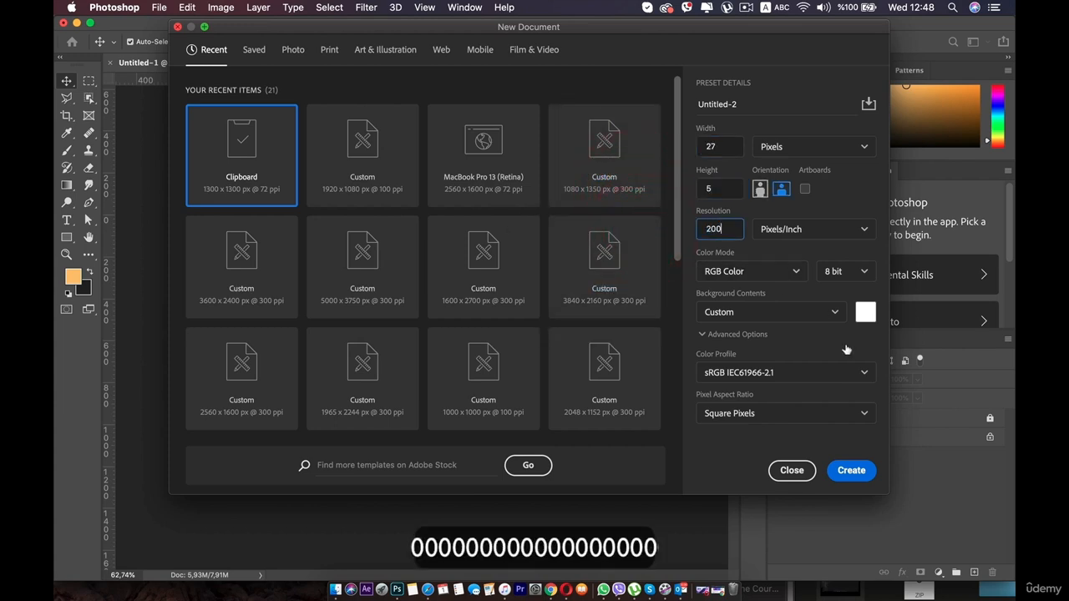
left_click(848, 470)
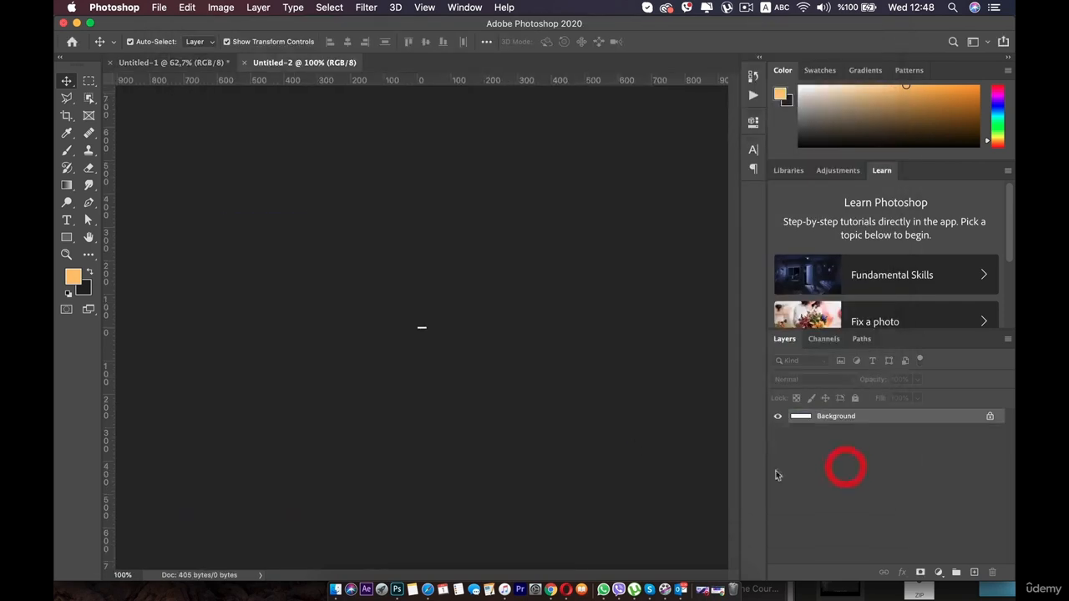
Step: Unlock the Background layer and add a Solid Color fill layer above it in near-black 0f0f0f
scroll(411, 333, "up", 8)
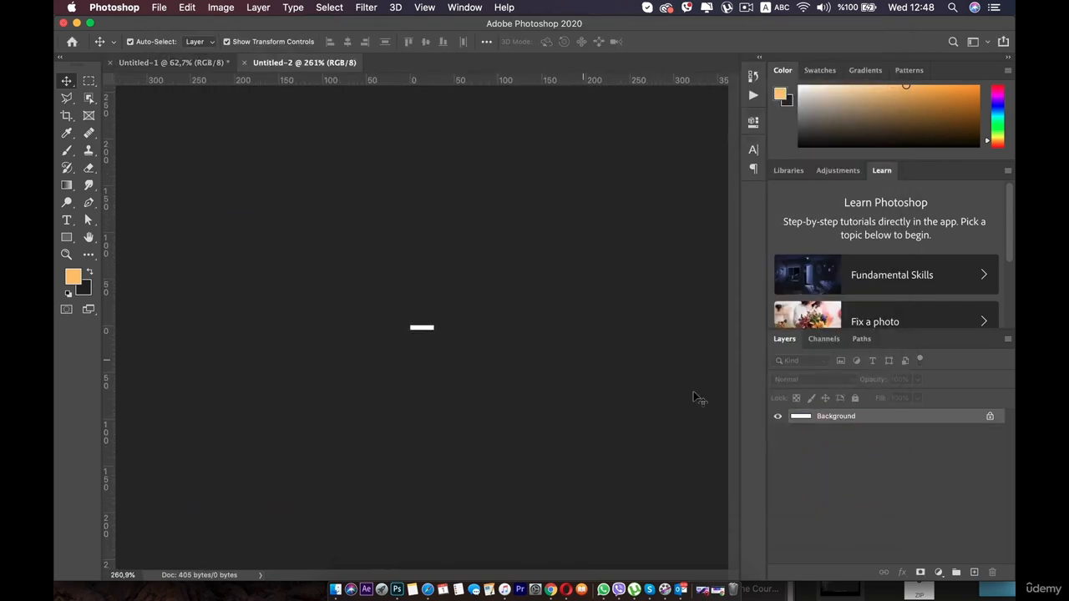
left_click(990, 419)
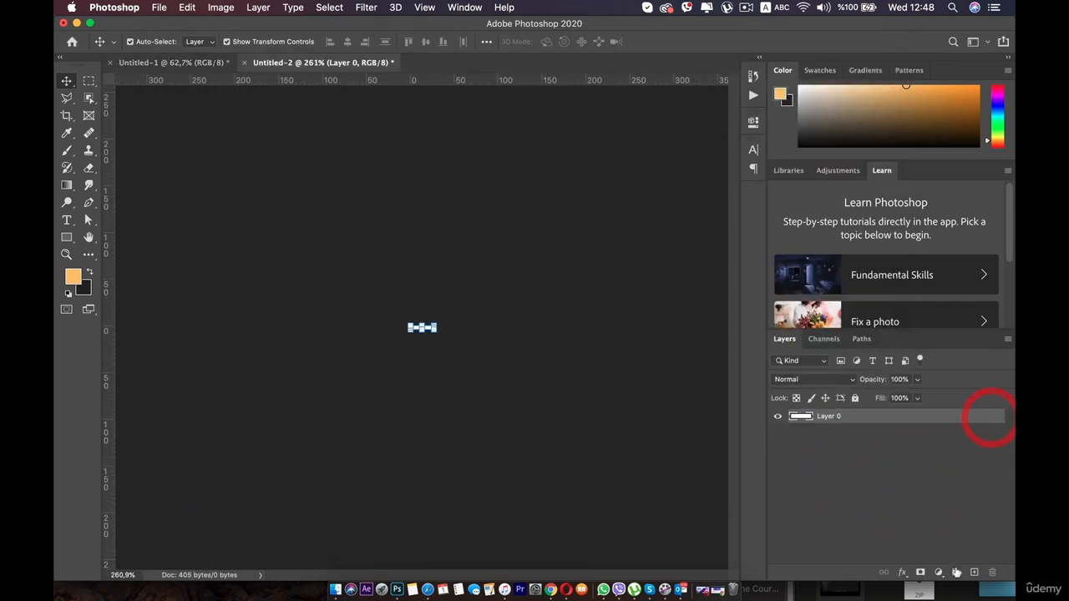
left_click(938, 573)
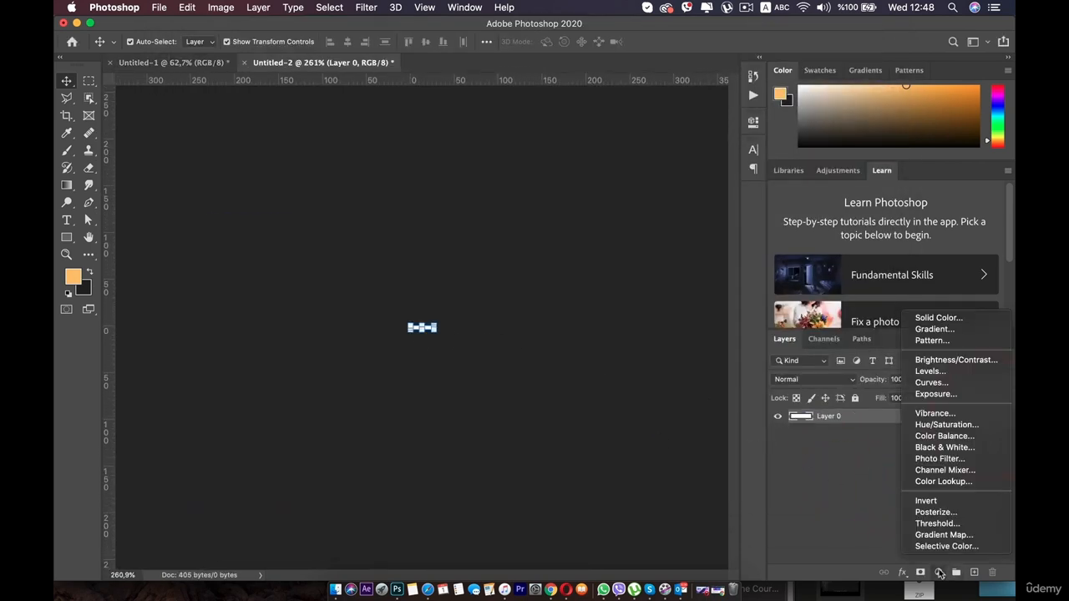
left_click(963, 322)
left_click(486, 493)
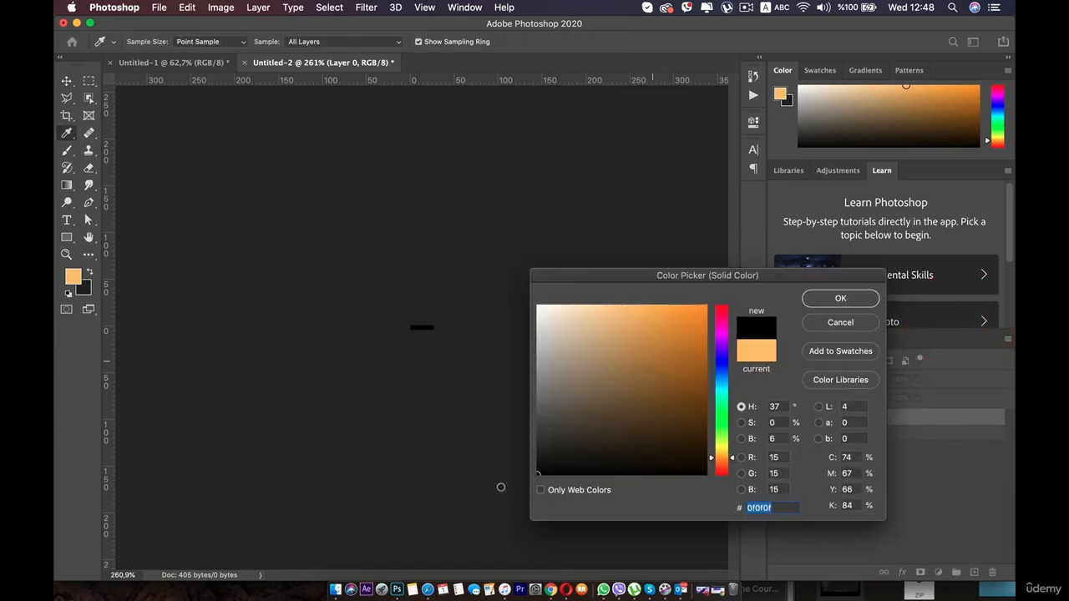
left_click(840, 298)
left_click(816, 480)
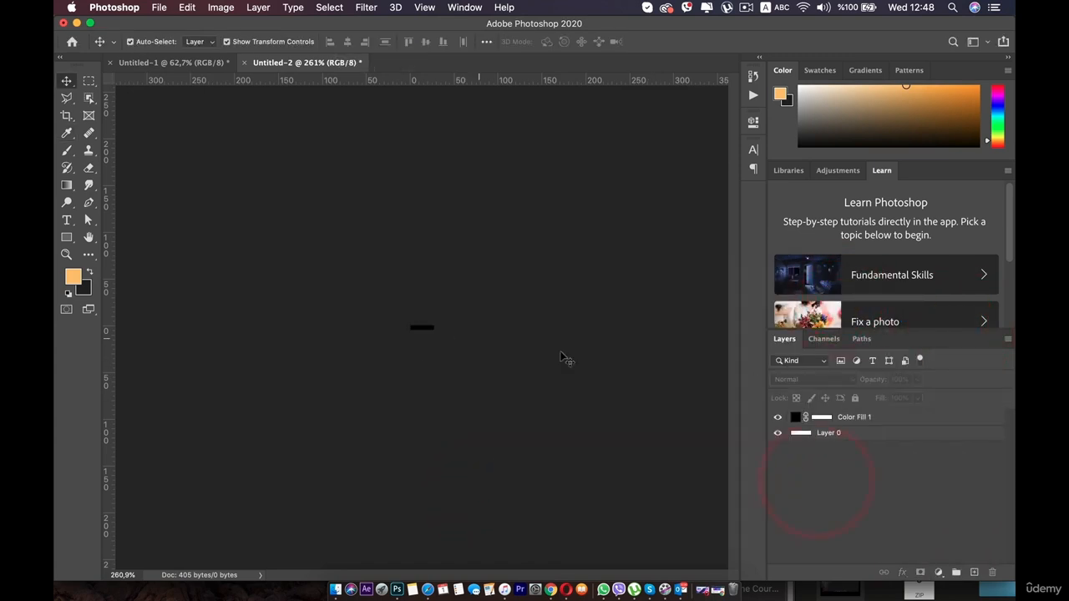
Step: Delete the white Layer 0 beneath the black color fill
left_click(835, 434)
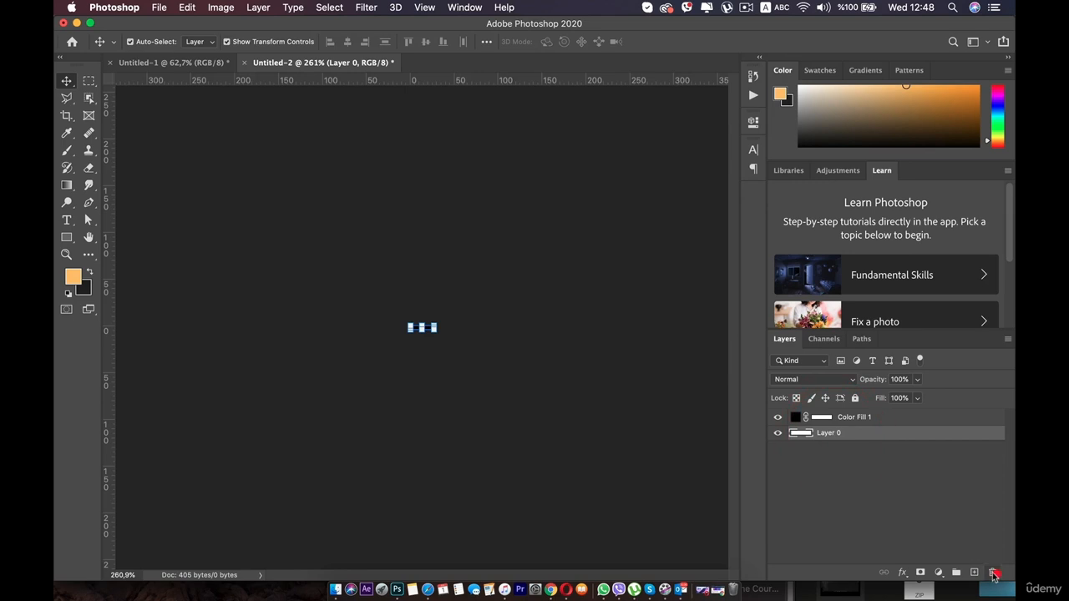
left_click(992, 572)
left_click(634, 213)
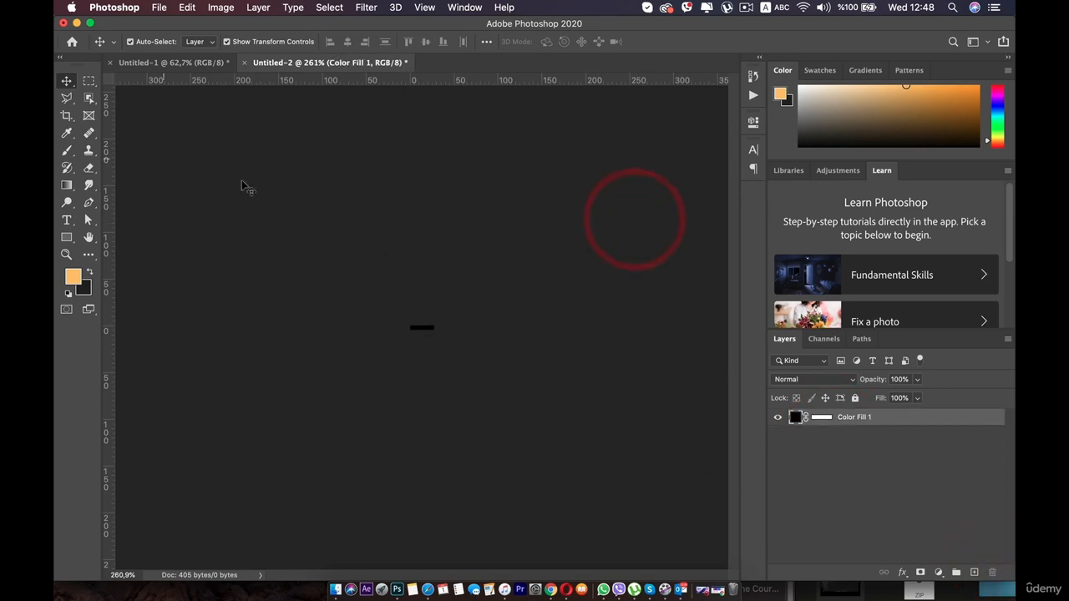
left_click(281, 193)
Step: Define the small black bar as a brush preset named Stich
left_click(187, 7)
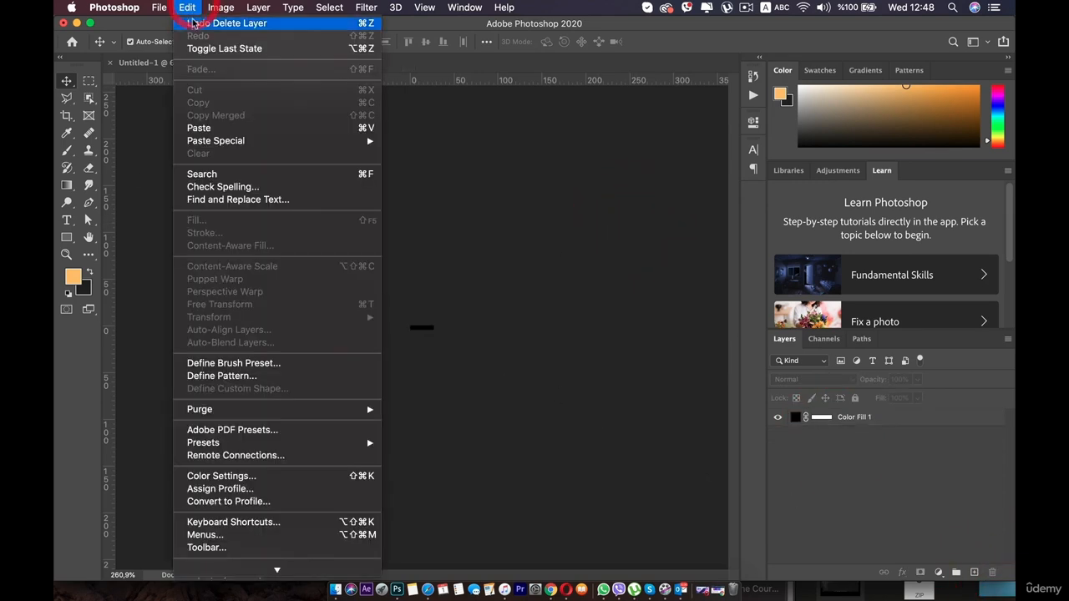
left_click(253, 370)
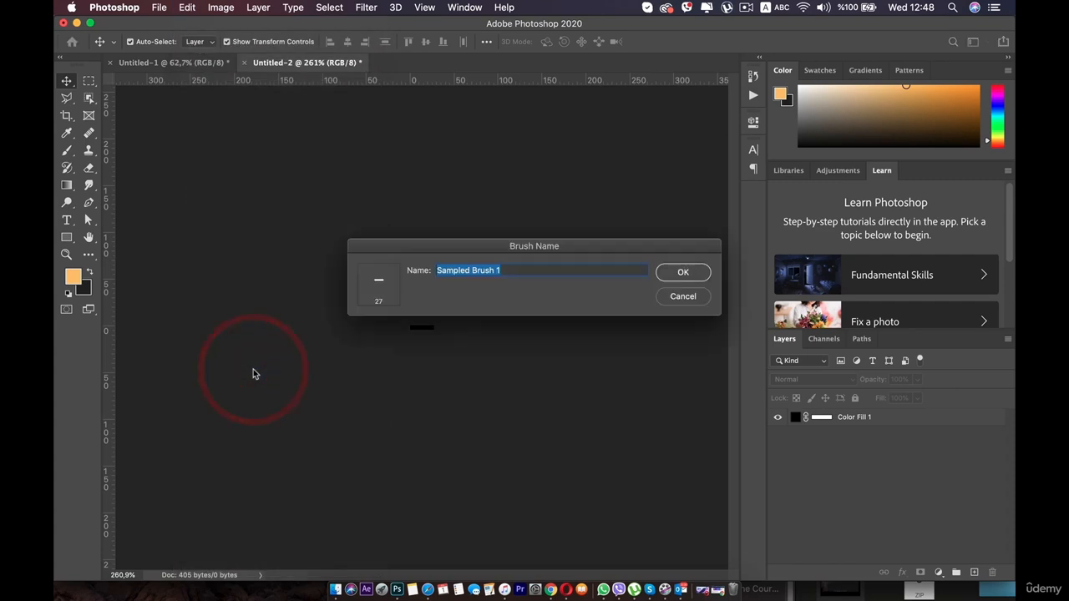
mouse_move(497, 271)
left_mouse_down()
mouse_move(507, 271)
mouse_move(355, 248)
left_mouse_up()
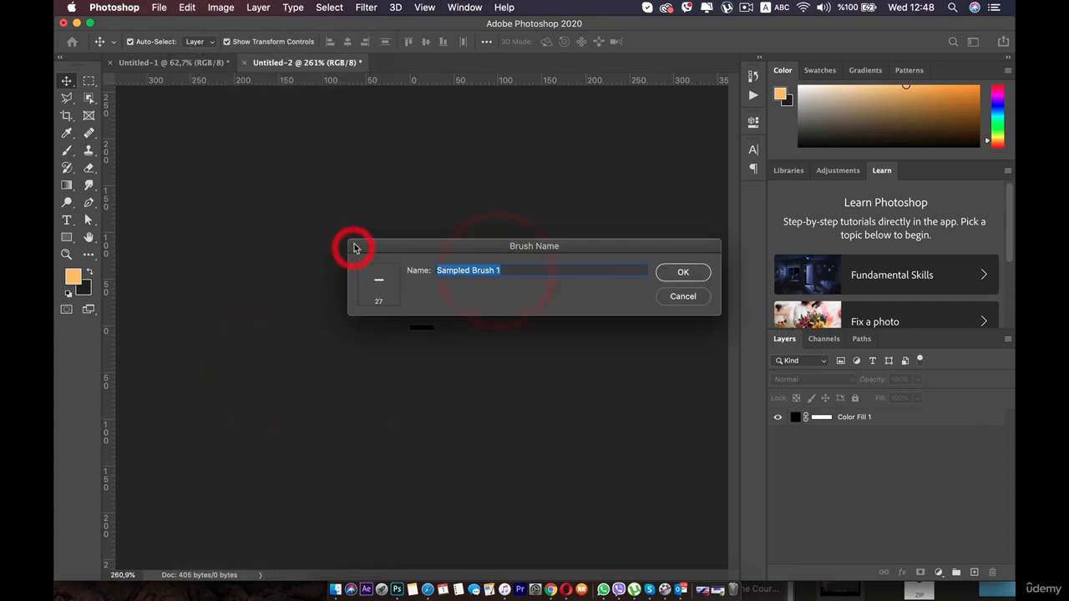
type("St")
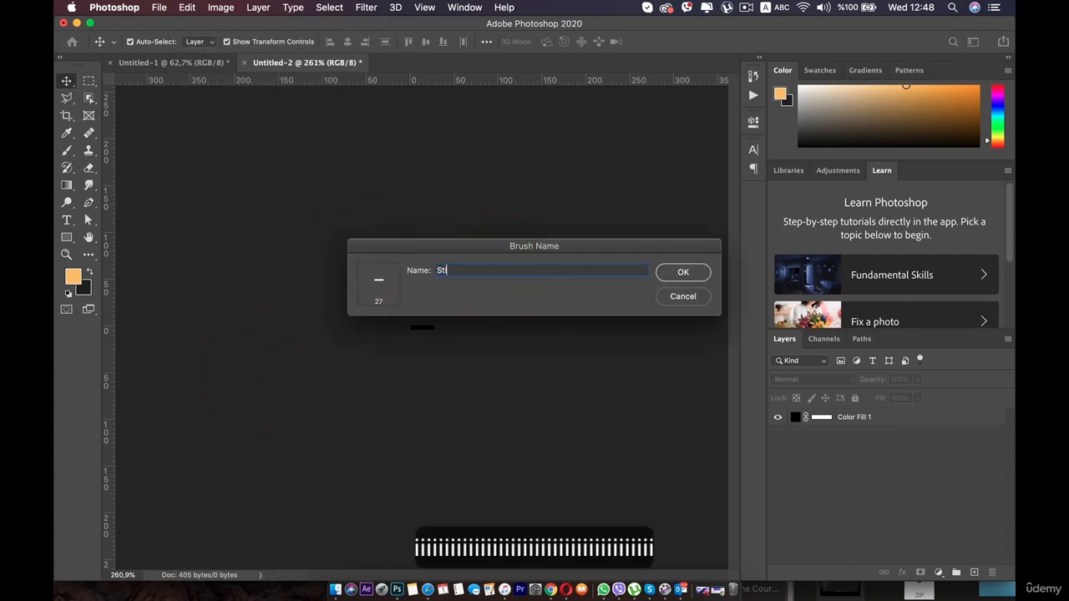
type("roke")
key("Return")
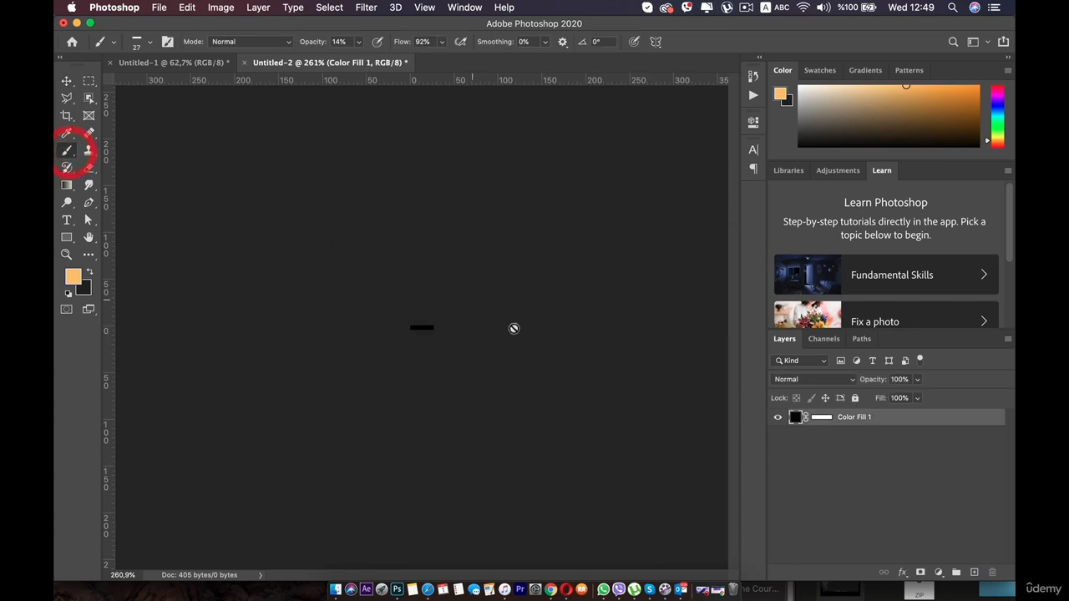
Step: Choose the Stich brush for the Brush tool and open its detailed brush settings beside the canvas artwork
left_click(147, 43)
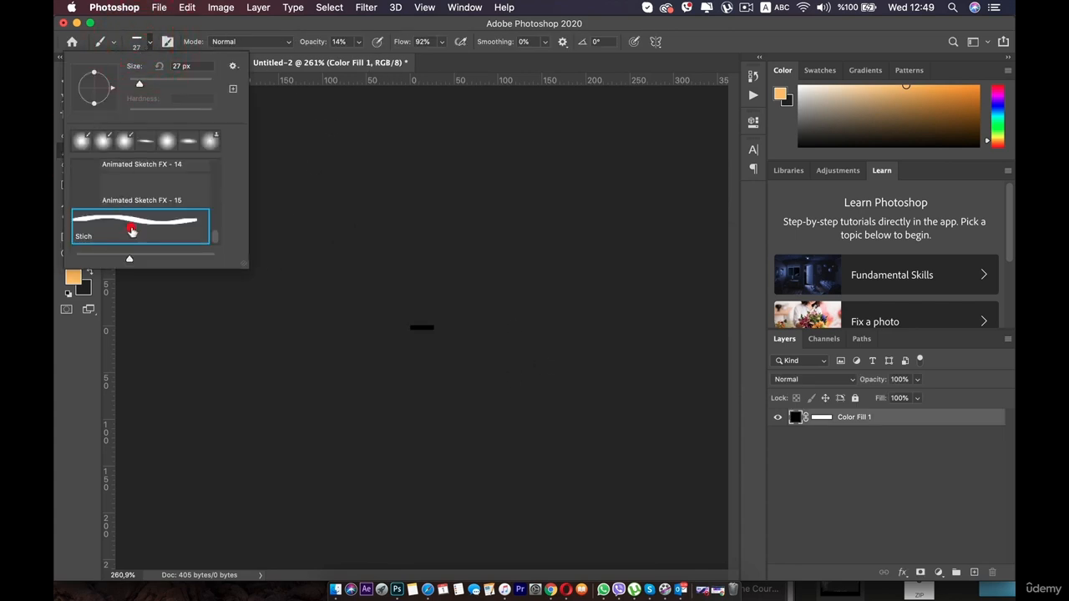
left_click(131, 231)
left_click(167, 41)
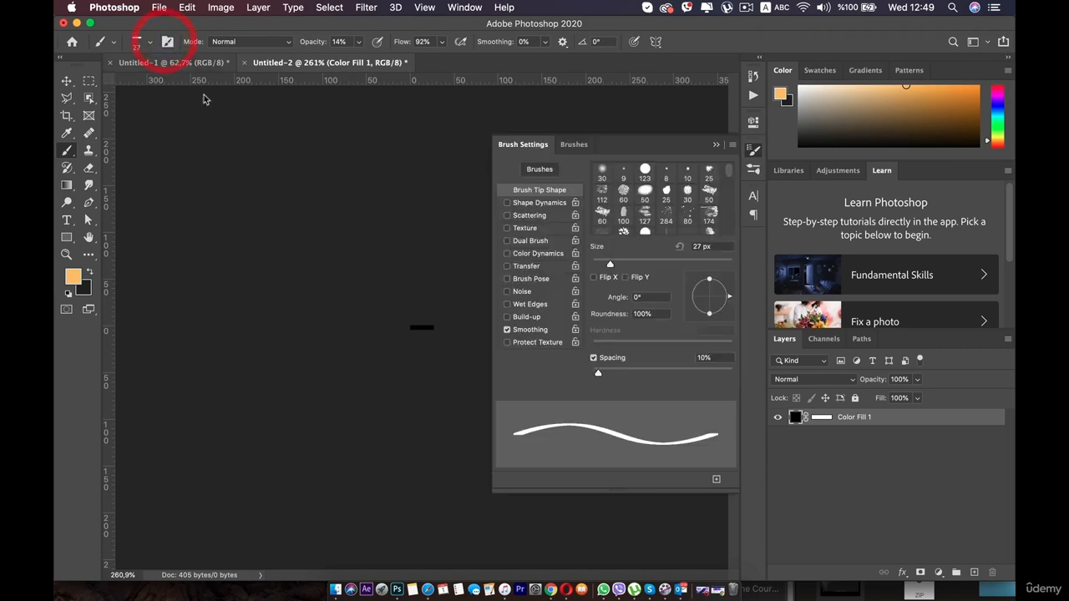
left_click_drag(617, 145, 516, 145)
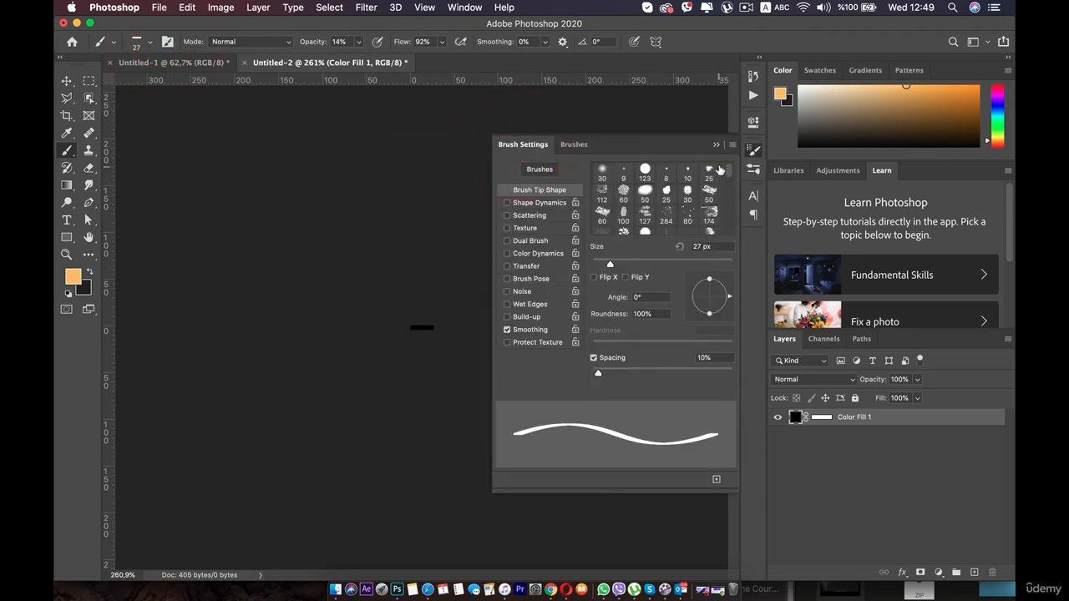
left_click_drag(679, 153, 580, 156)
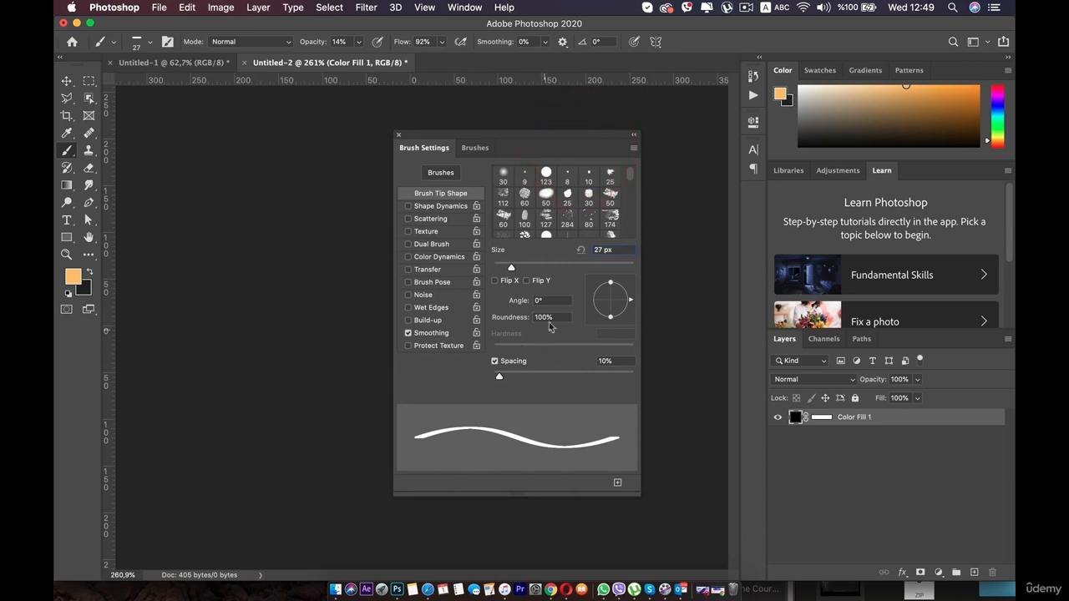
Step: Set the brush tip's angle to 90°, roundness to 50% and spacing to 99%
left_click(502, 300)
type("90")
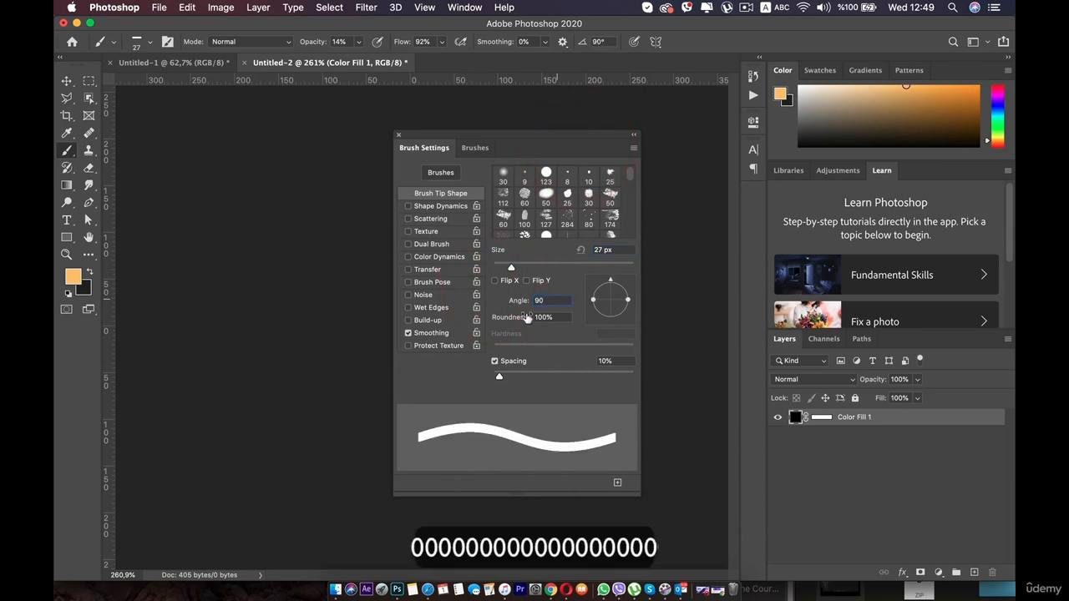
type("50")
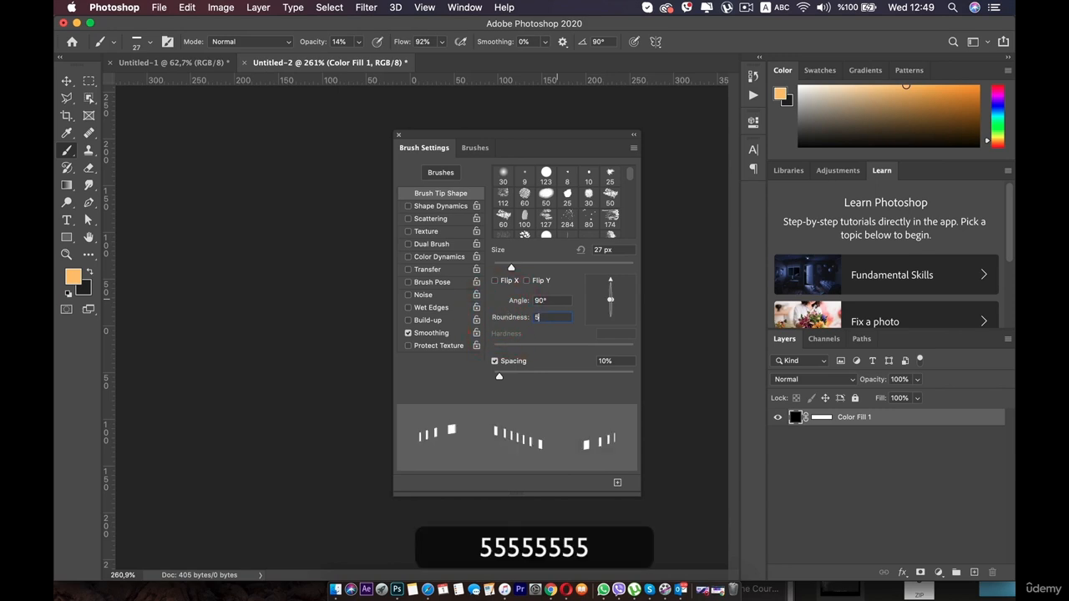
left_click(583, 361)
mouse_move(499, 376)
left_mouse_down()
mouse_move(574, 376)
mouse_move(562, 377)
left_mouse_up()
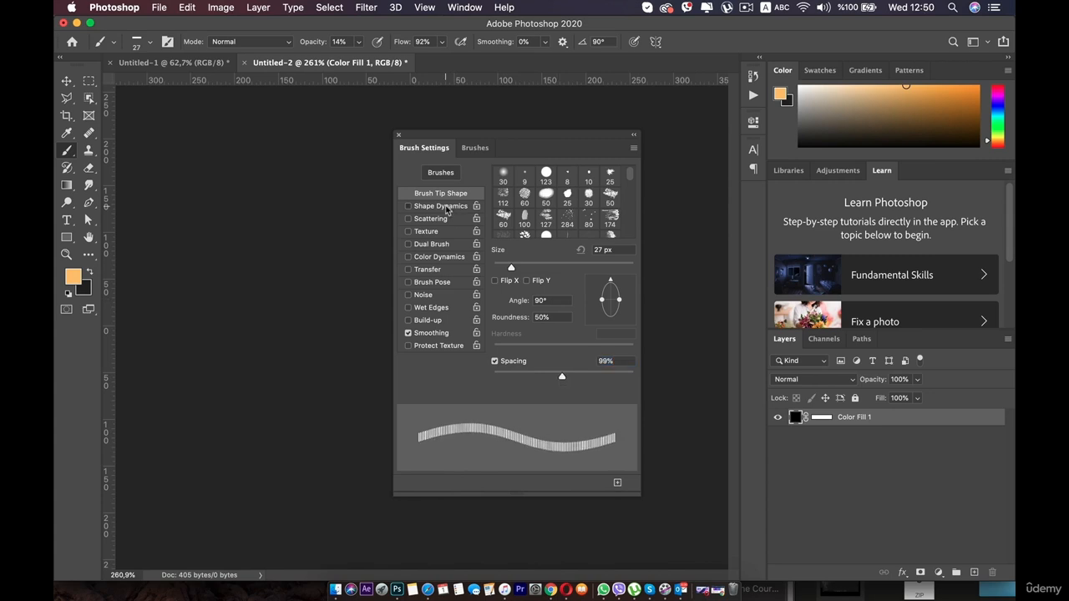
Step: Enable Shape Dynamics for the brush and set the Angle Jitter control to Direction
left_click(443, 207)
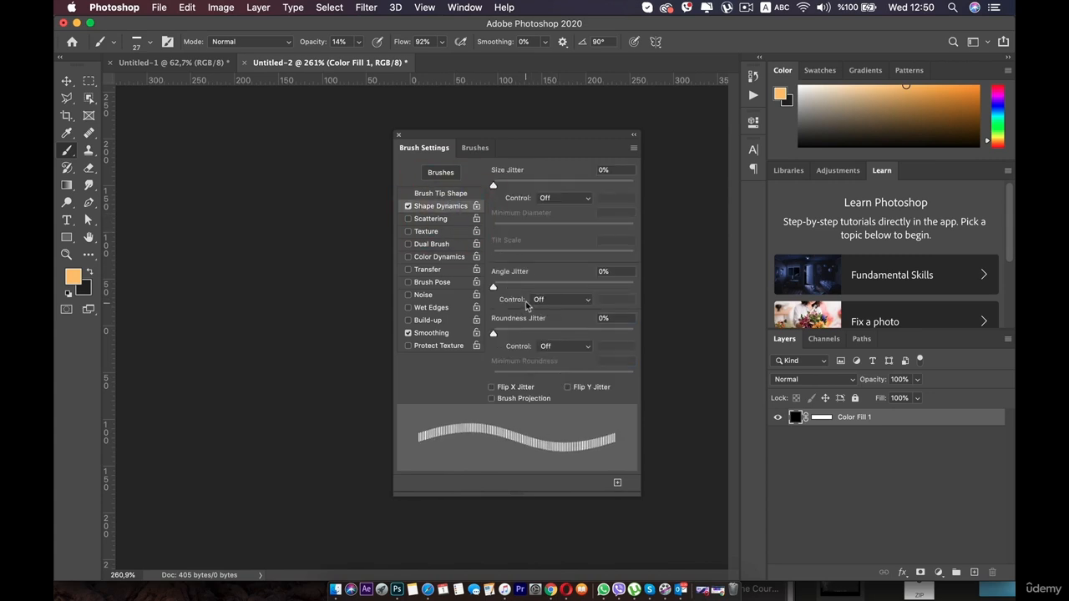
left_click(559, 299)
left_click(560, 370)
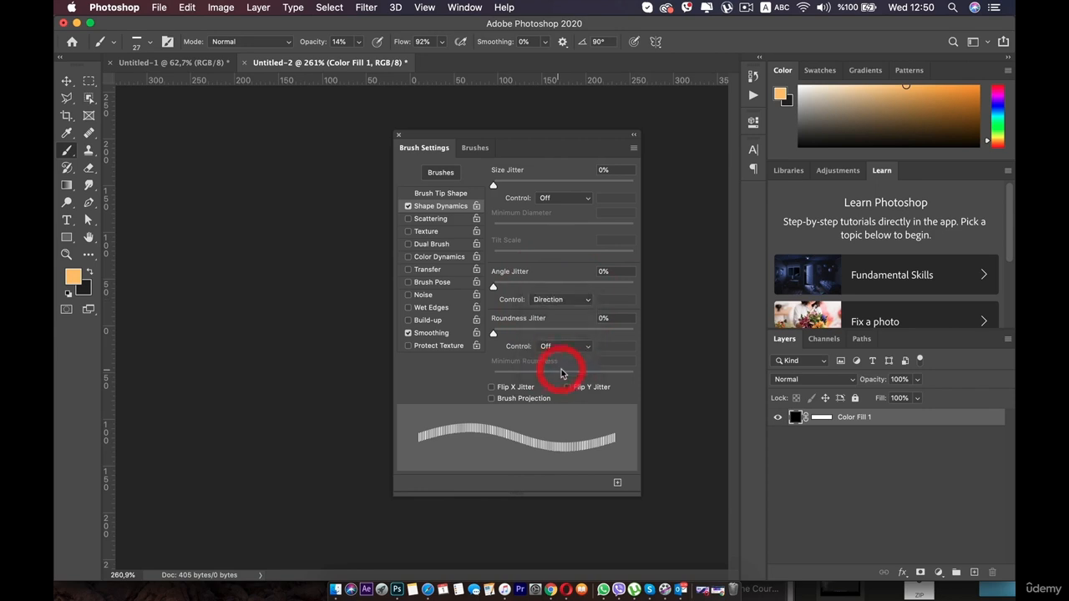
Step: Save the current brush settings as a new brush preset named Stich 1
left_click(633, 138)
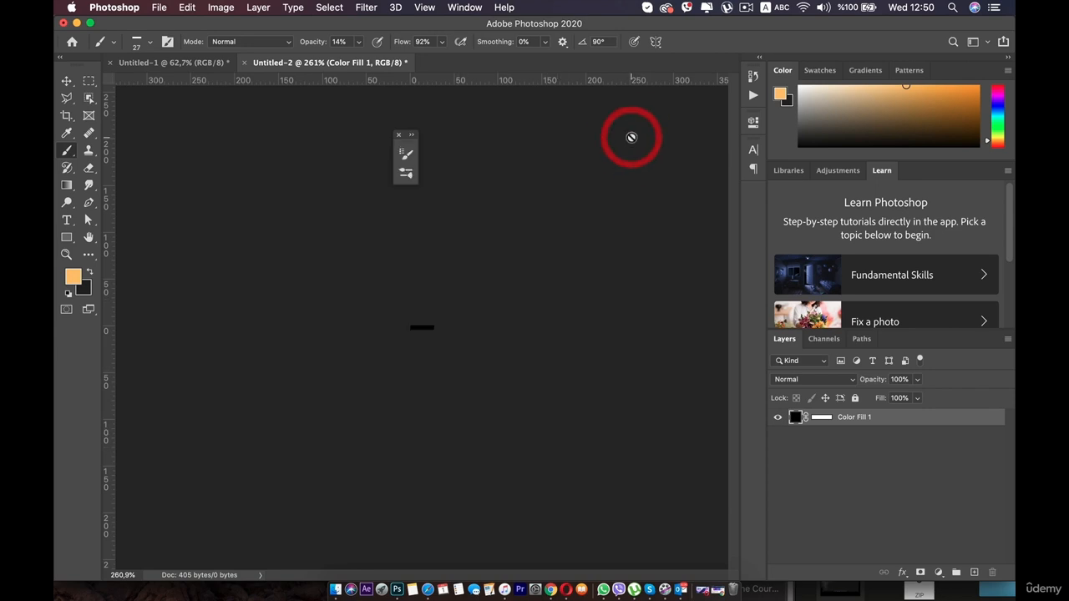
left_click(410, 137)
left_click(633, 148)
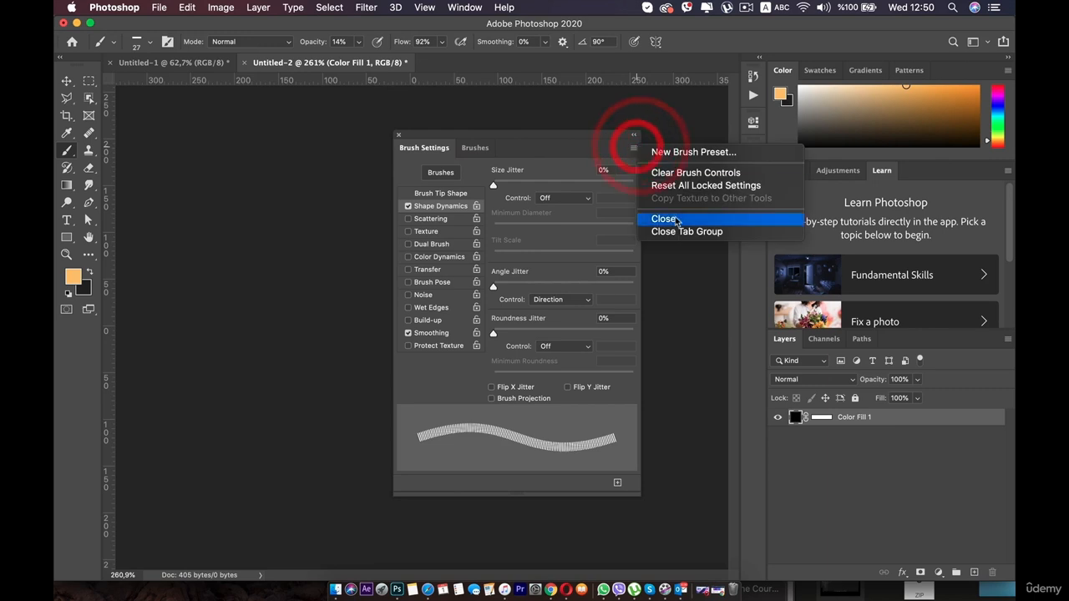
left_click(692, 153)
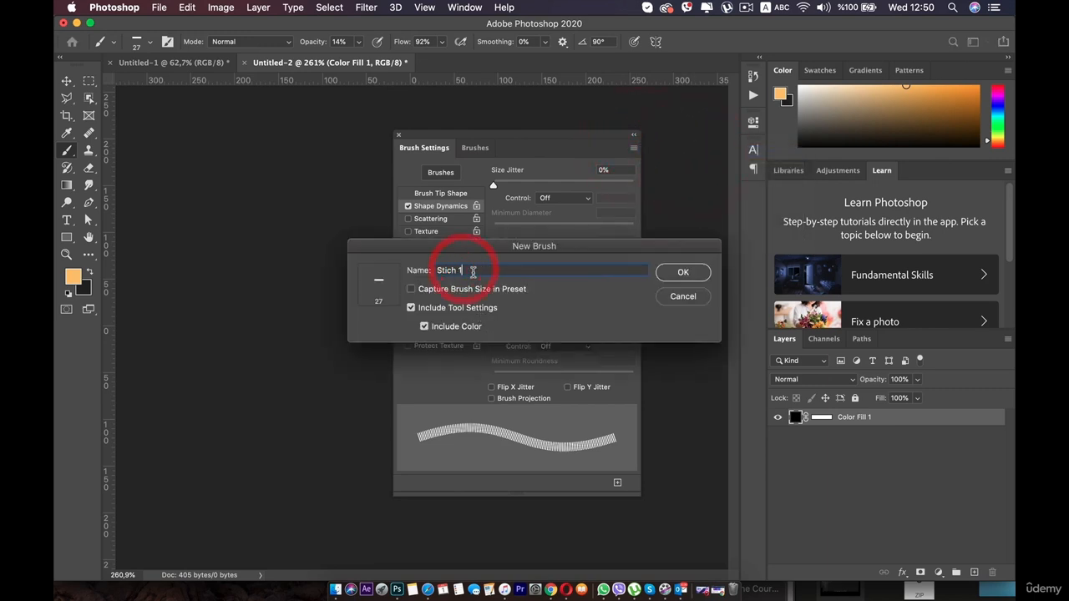
left_click(686, 276)
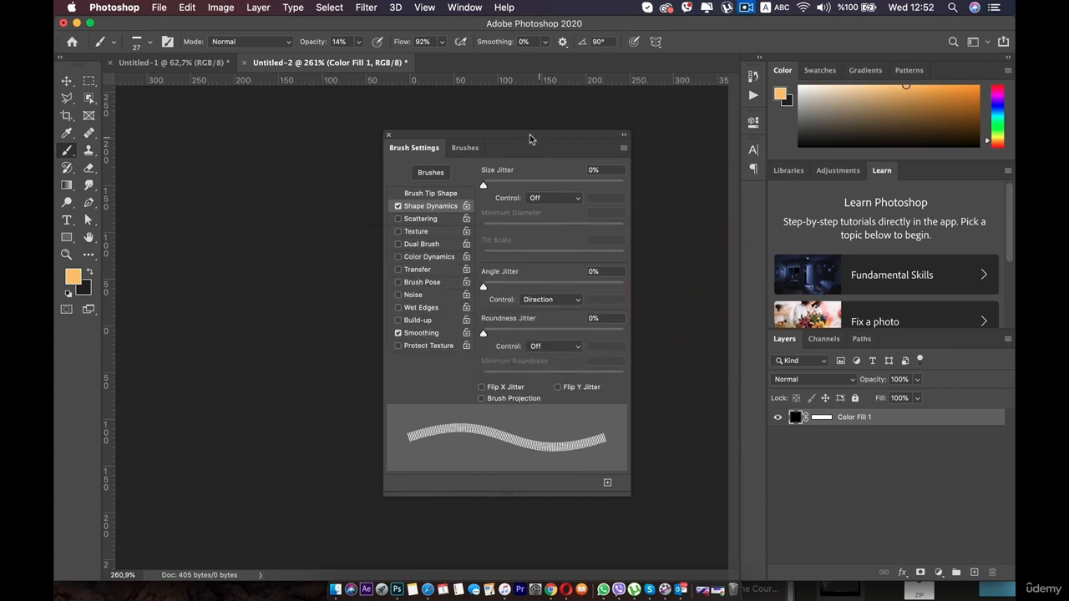
left_click(529, 125)
left_click(396, 135)
left_click(376, 157)
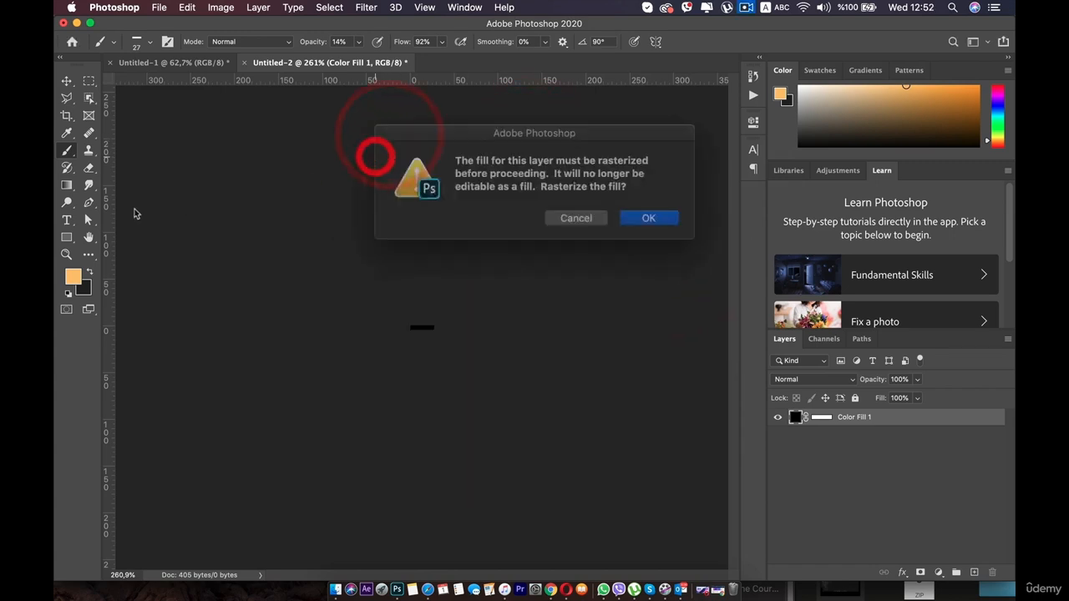
left_click(571, 214)
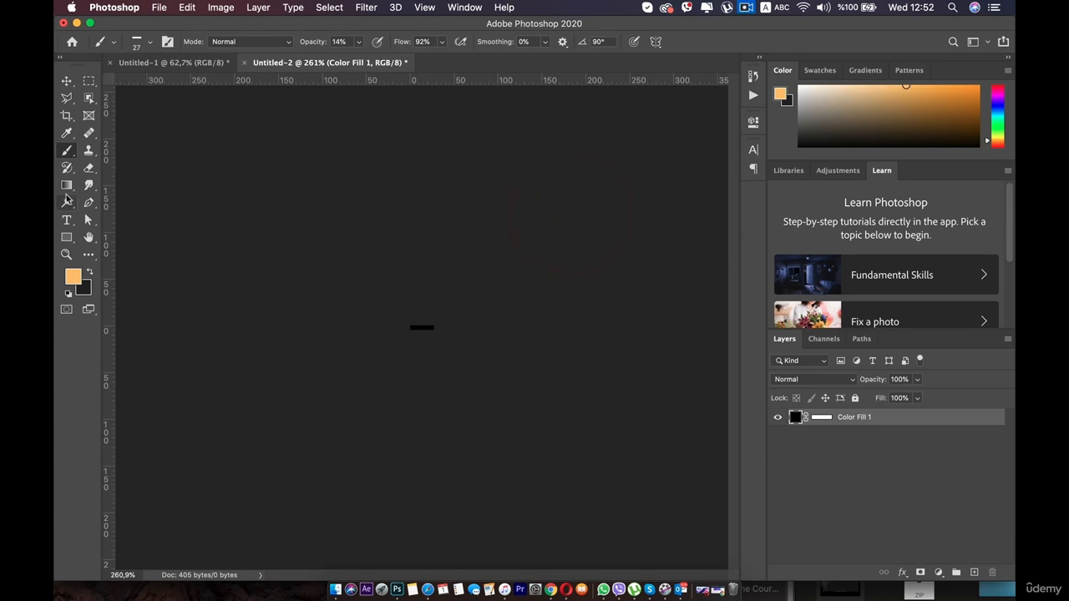
left_click(67, 150)
left_click(167, 41)
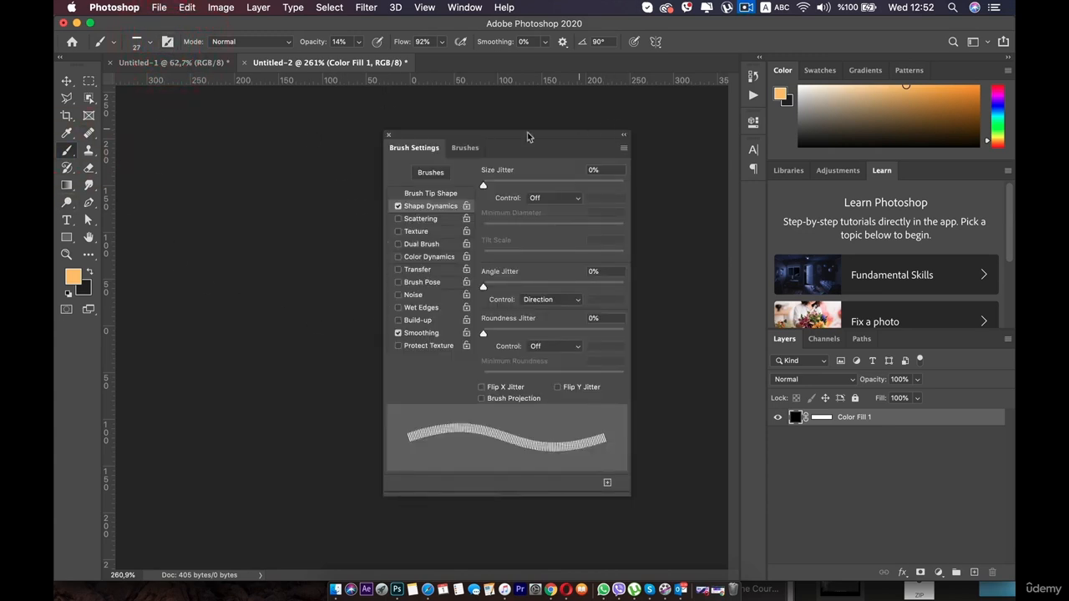
left_click(386, 135)
Step: Choose the original Stich brush and set its brush tip spacing to 771%
left_click(138, 41)
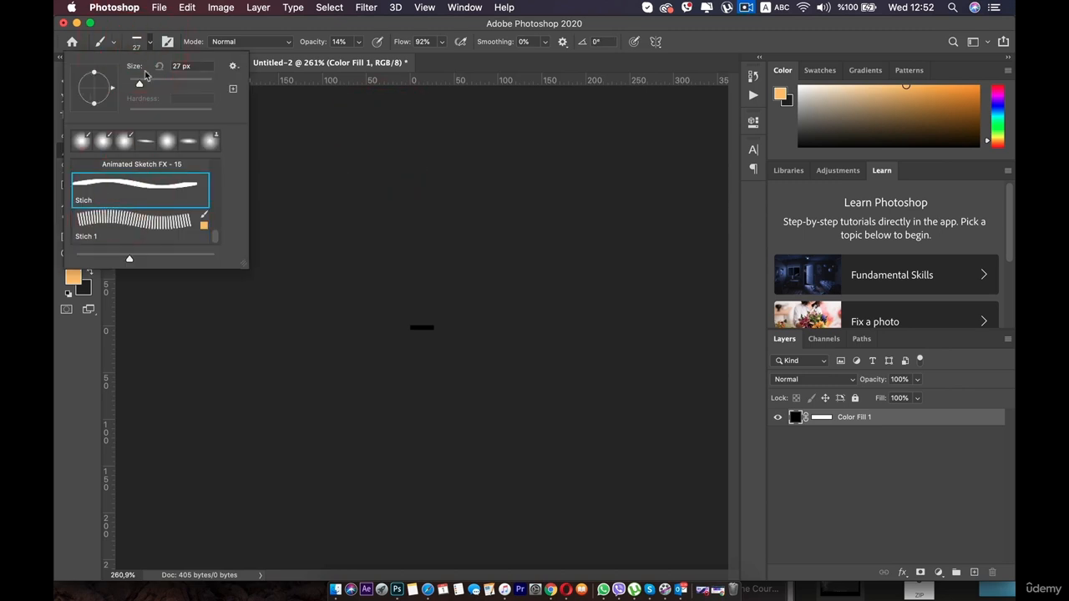
left_click(167, 40)
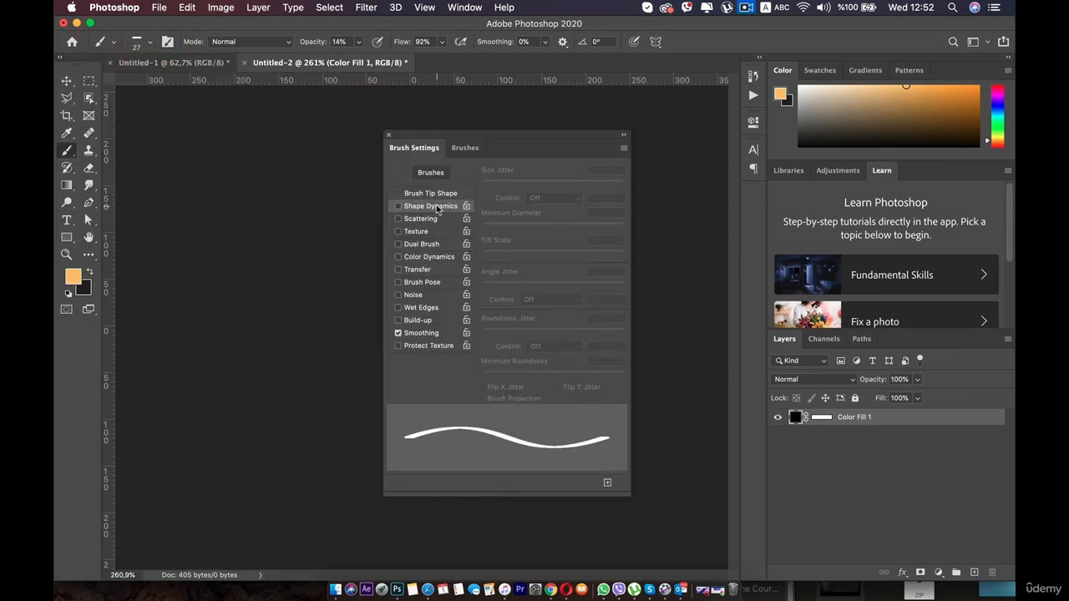
left_click(431, 193)
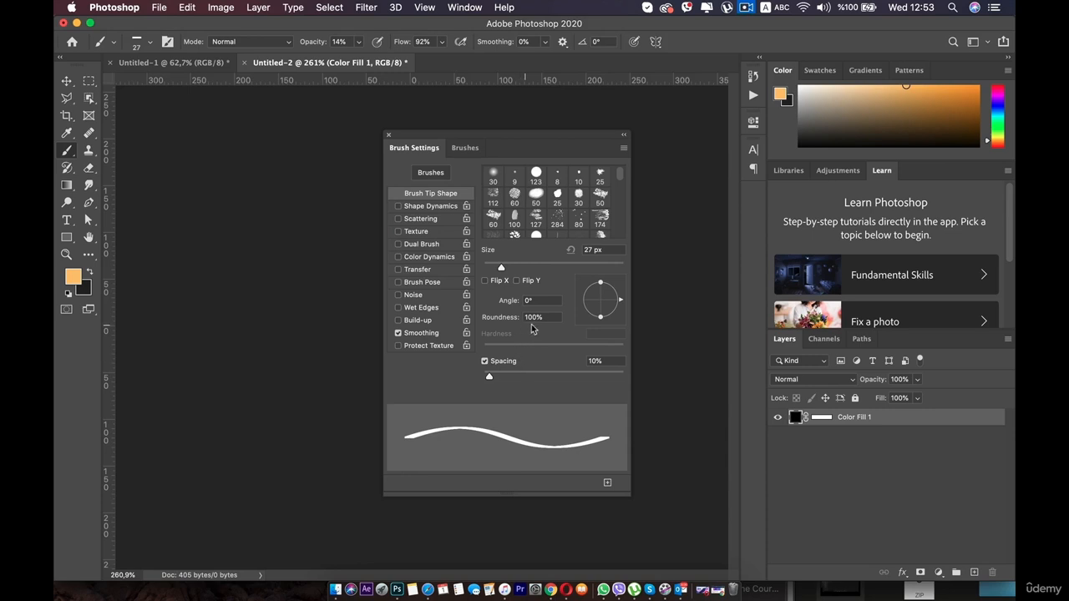
left_click_drag(489, 376, 614, 376)
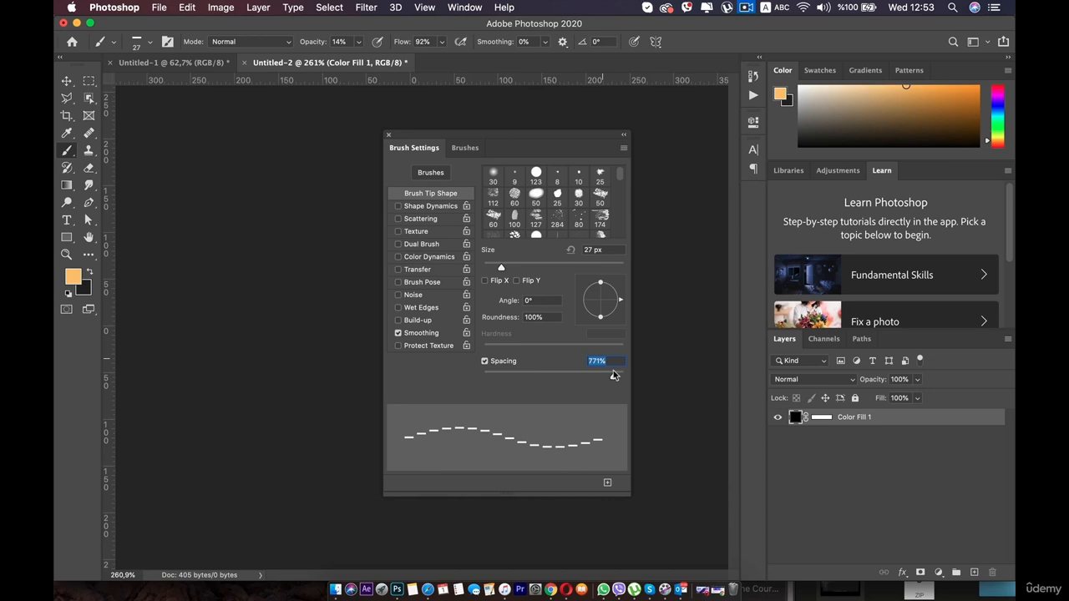
Step: Enable Shape Dynamics for the widely spaced brush and set its Angle Jitter control to Direction
left_click(429, 208)
left_click(567, 301)
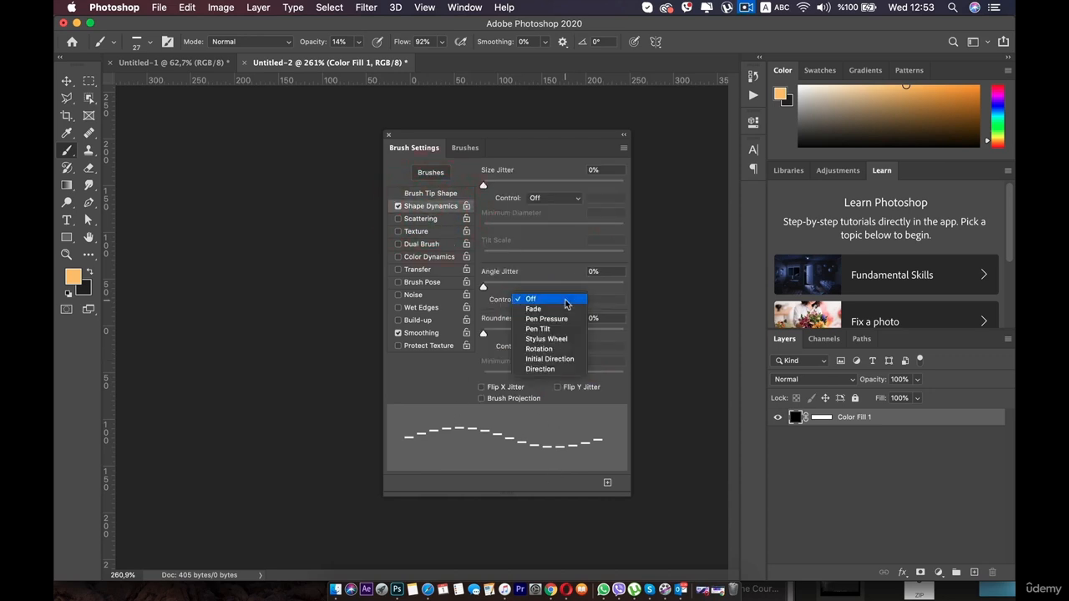
left_click(542, 369)
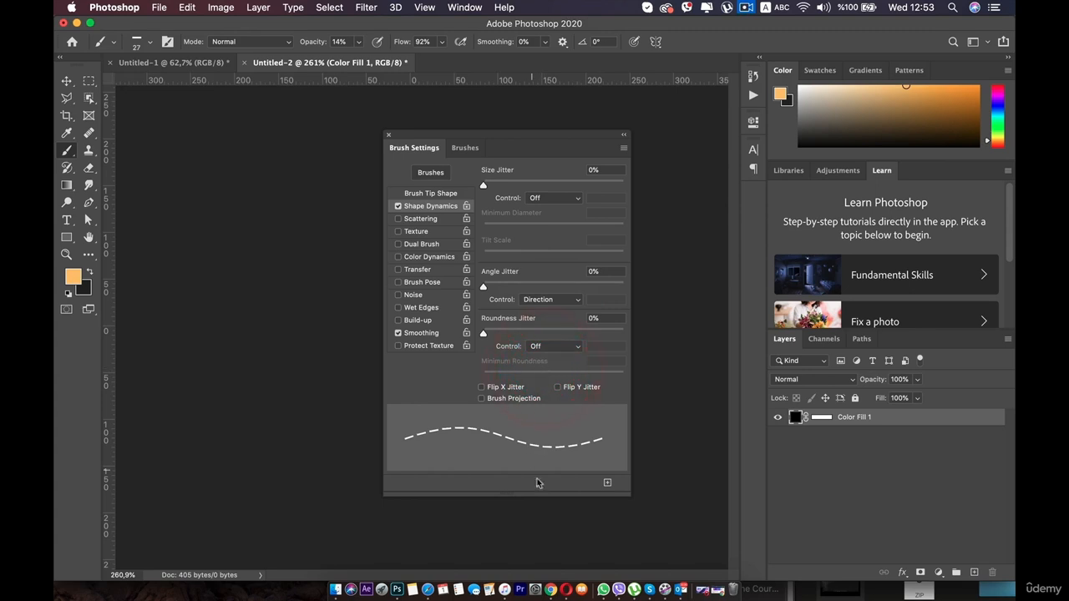
Step: Save the dashed brush as a new brush preset named Stich 2
left_click(624, 148)
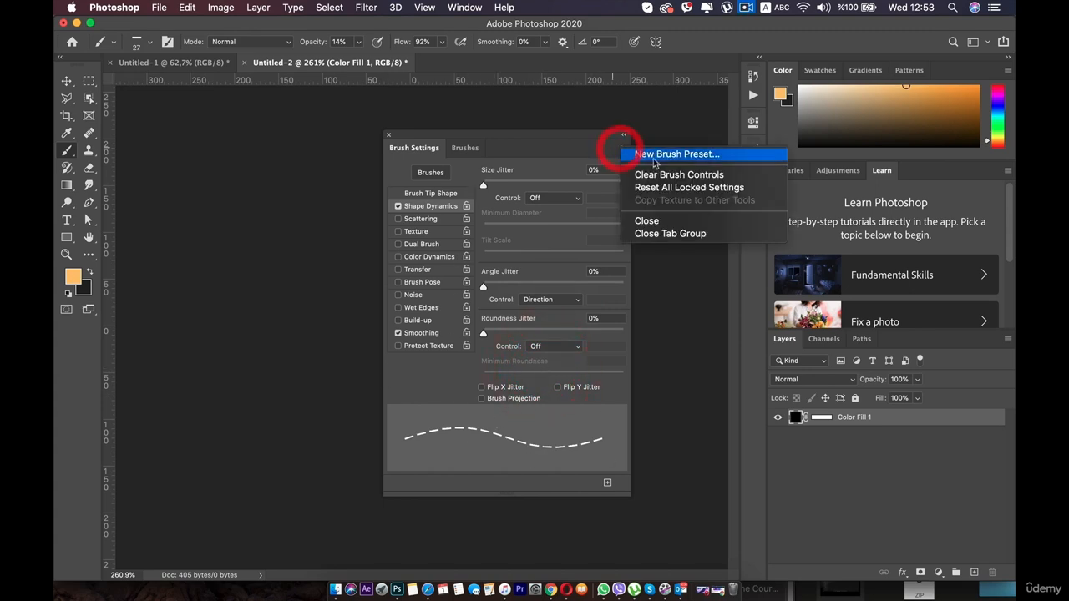
left_click(653, 151)
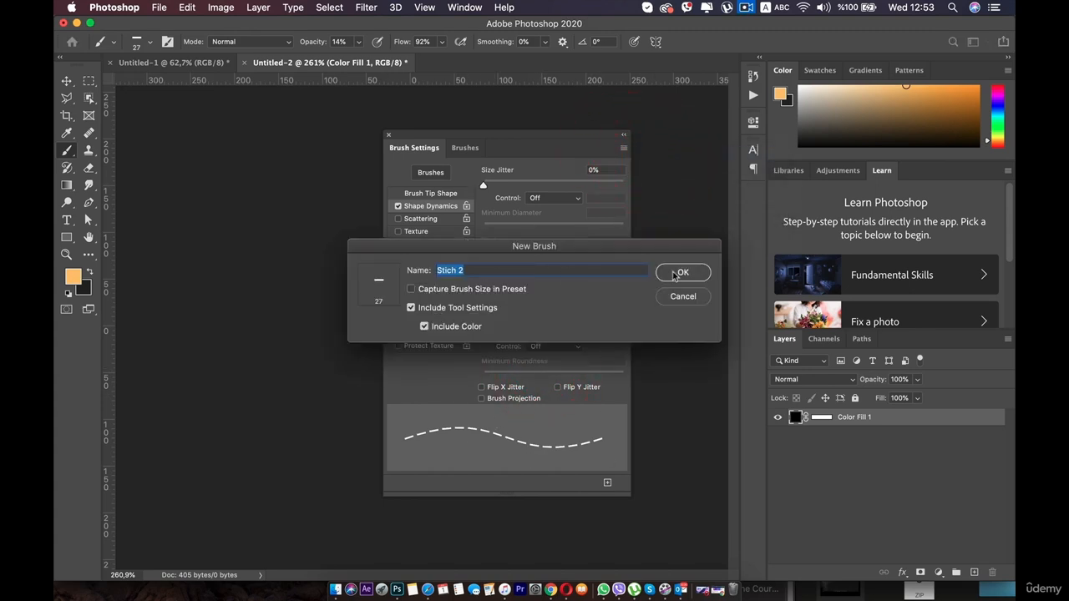
left_click(677, 274)
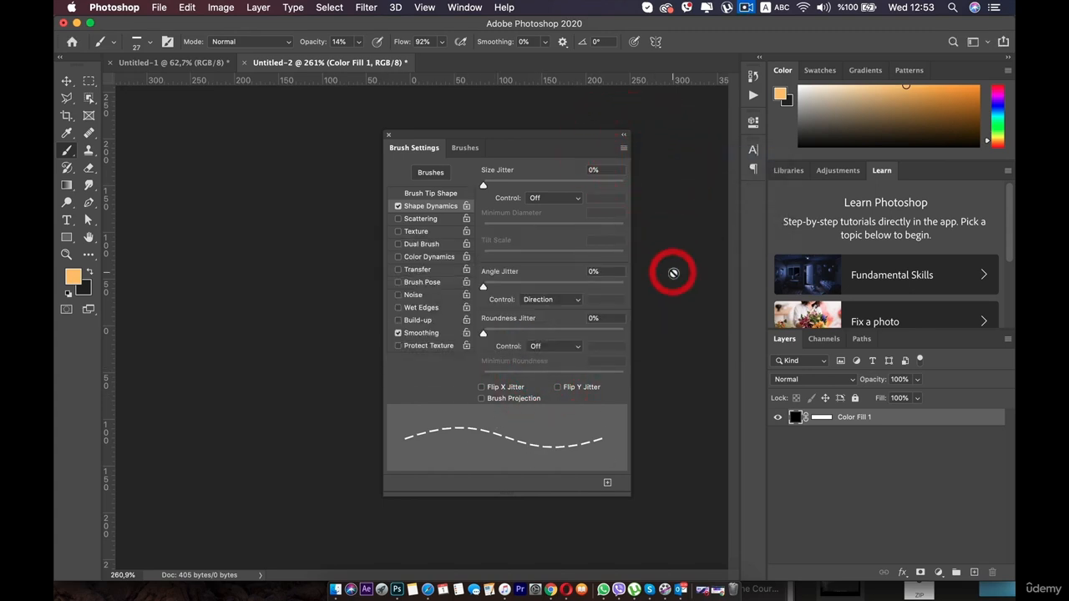
Step: Close the brush settings and the Untitled-2 document without saving its changes
left_click(387, 135)
left_click(243, 63)
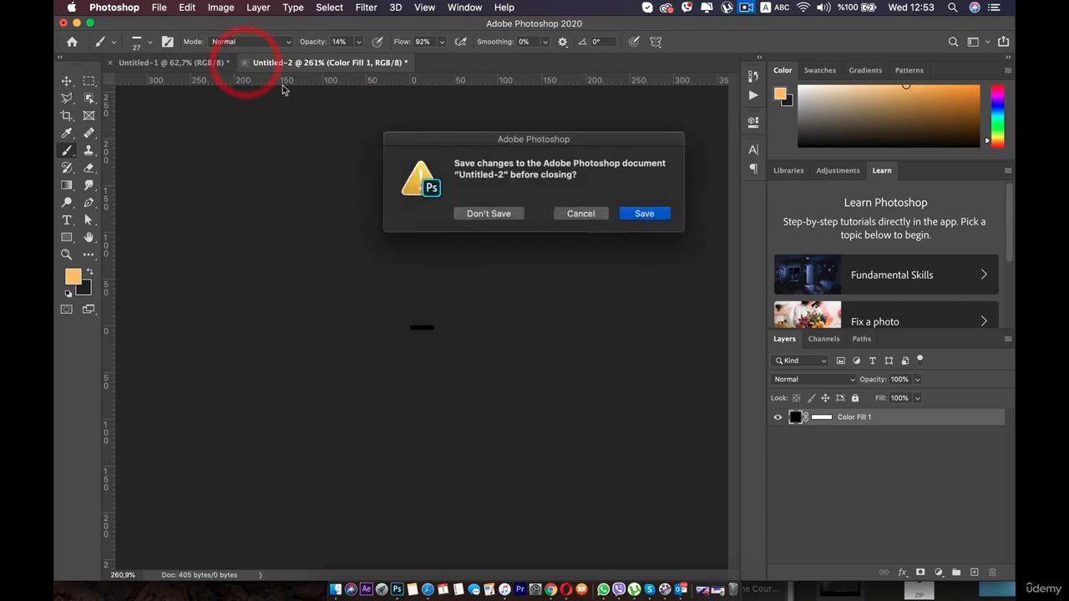
left_click(496, 214)
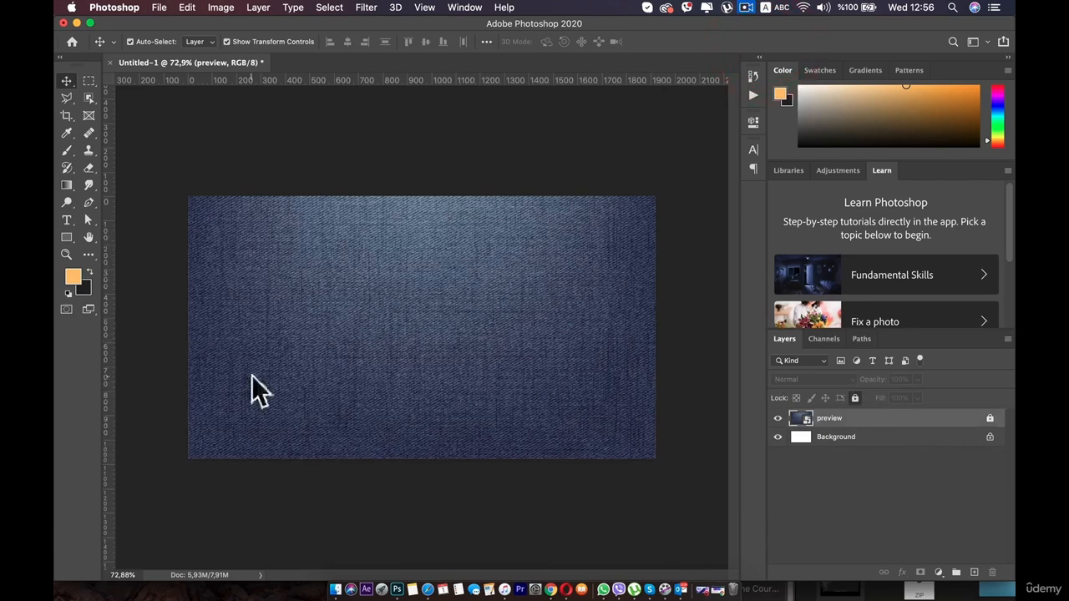
Step: Add a text layer reading "Circles" on the denim canvas
left_click(66, 218)
left_click(342, 320)
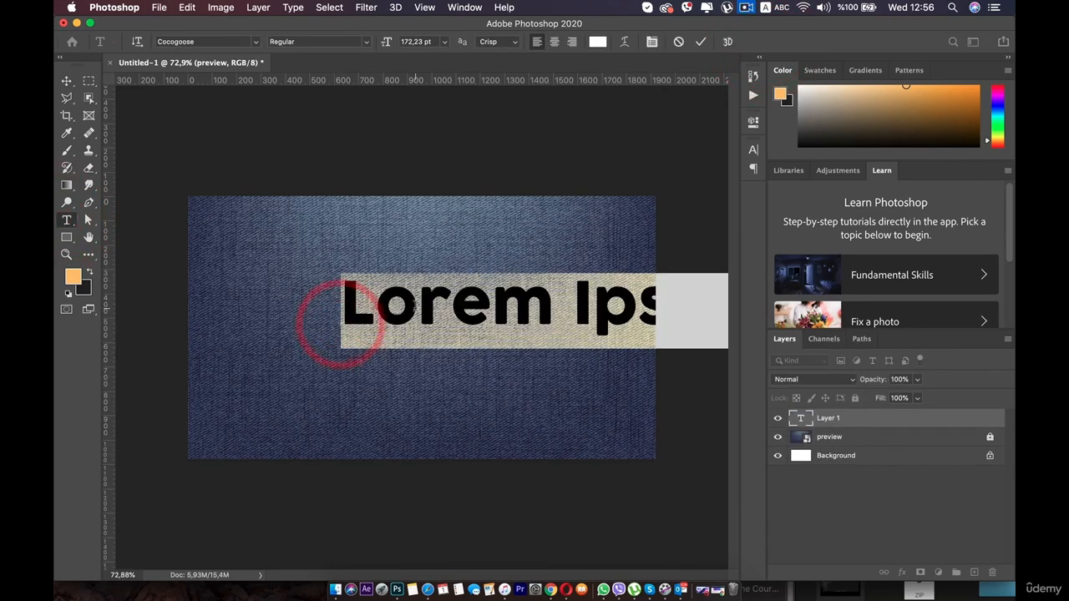
type("Circles")
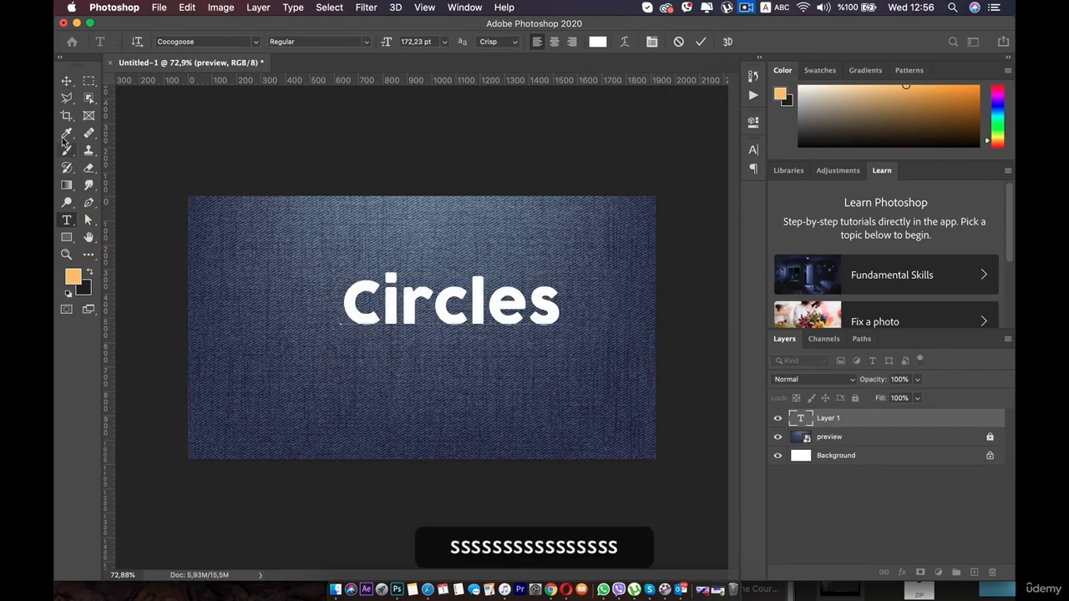
Step: Enlarge the Circles text to about 70% of the canvas width and centre it on the denim
left_click(66, 80)
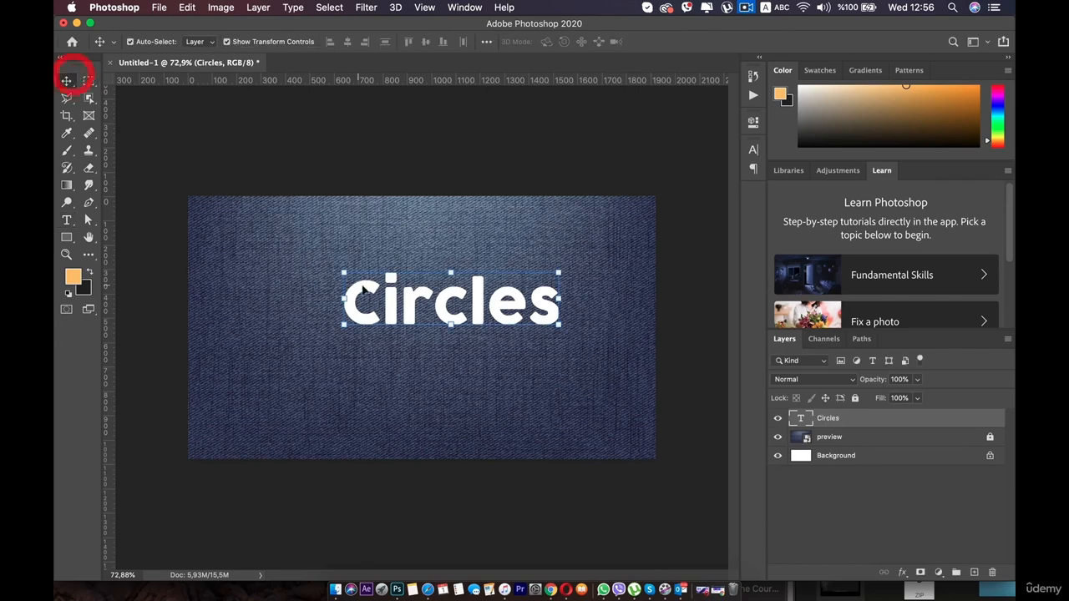
left_click_drag(394, 299, 424, 273)
mouse_move(426, 324)
left_mouse_down()
mouse_move(429, 339)
mouse_move(420, 328)
left_mouse_up()
double_click(431, 341)
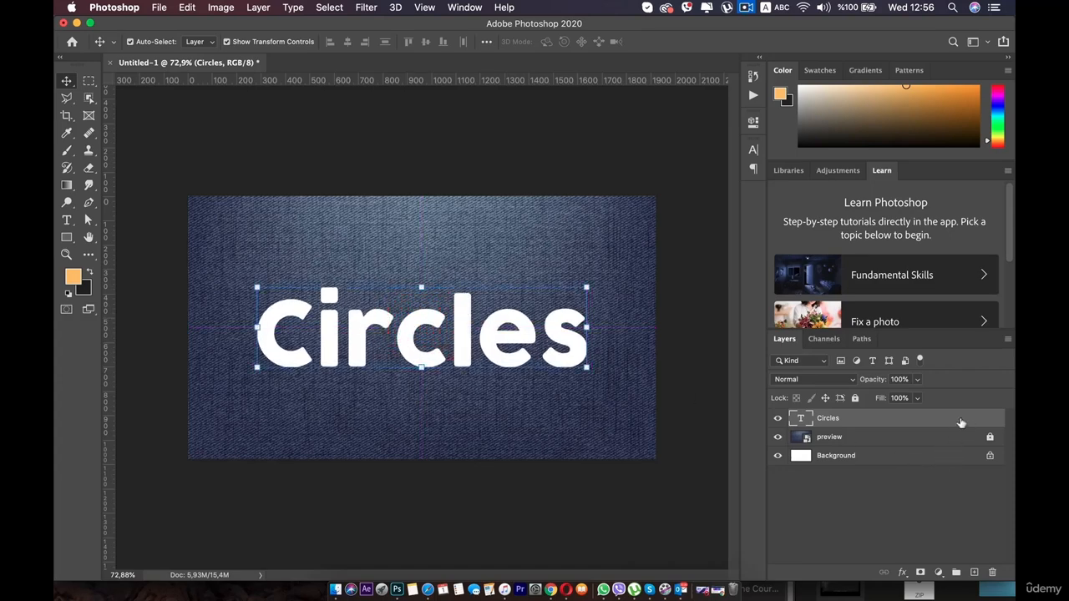
Step: Add a Stroke layer style to the Circles text layer and set its colour to black (000000)
left_click(962, 420)
double_click(961, 420)
left_click(524, 312)
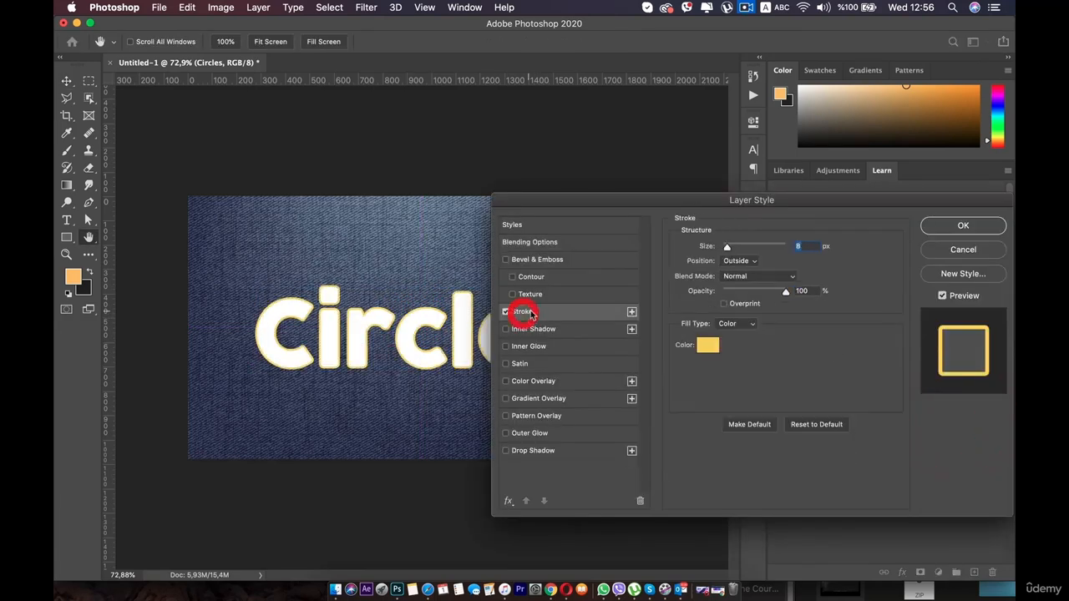
left_click(700, 347)
mouse_move(700, 346)
left_mouse_down()
mouse_move(554, 425)
mouse_move(510, 497)
left_mouse_up()
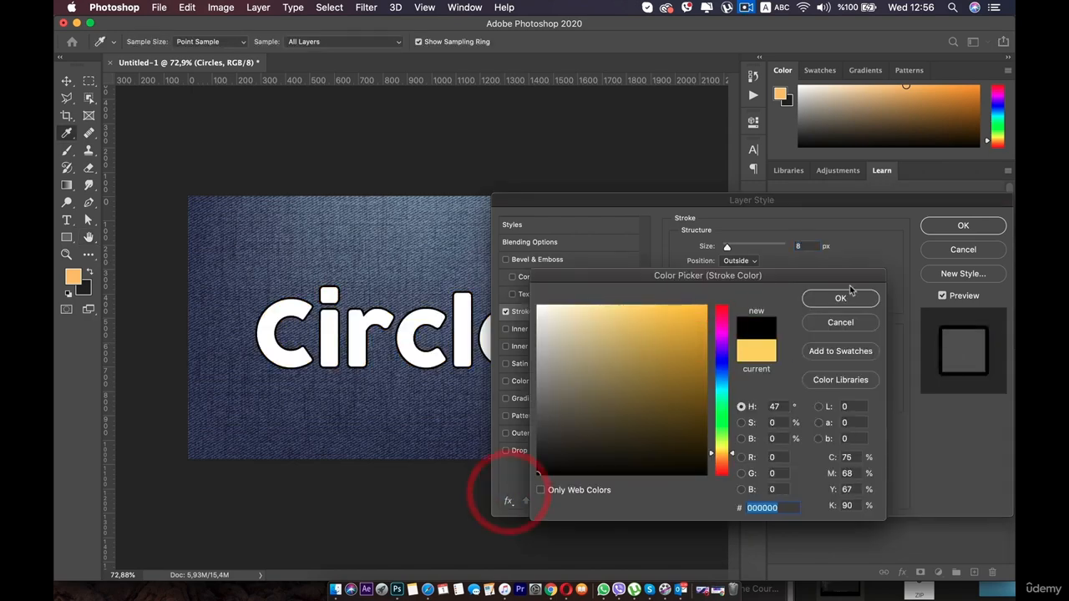
left_click(844, 297)
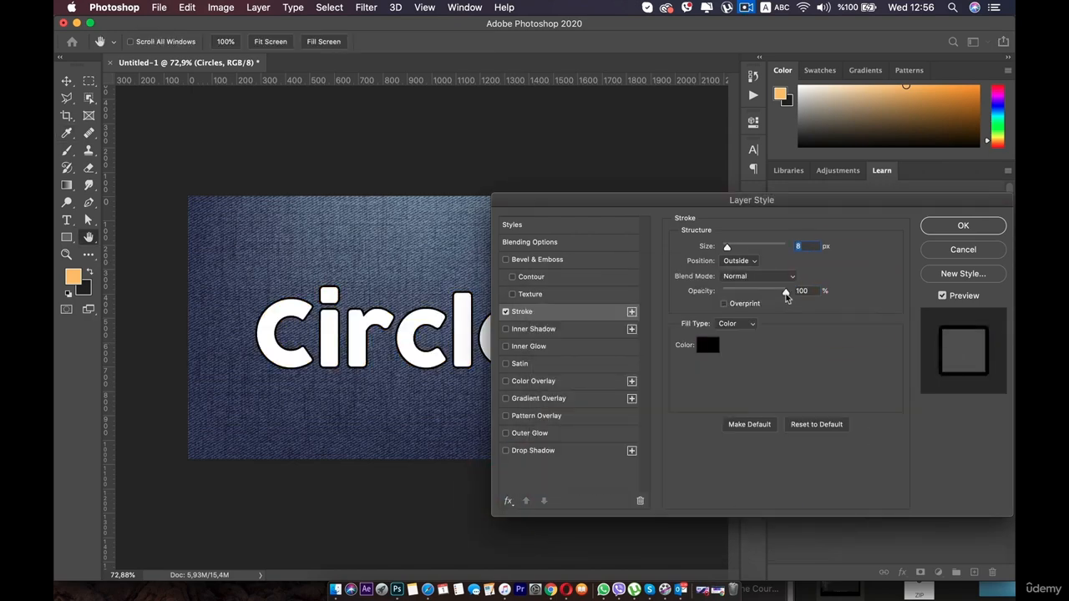
Step: Try the Darken blend mode for the stroke and return it to Normal, keeping opacity at 100%
mouse_move(785, 297)
left_mouse_down()
mouse_move(717, 292)
mouse_move(845, 288)
left_mouse_up()
left_click(758, 276)
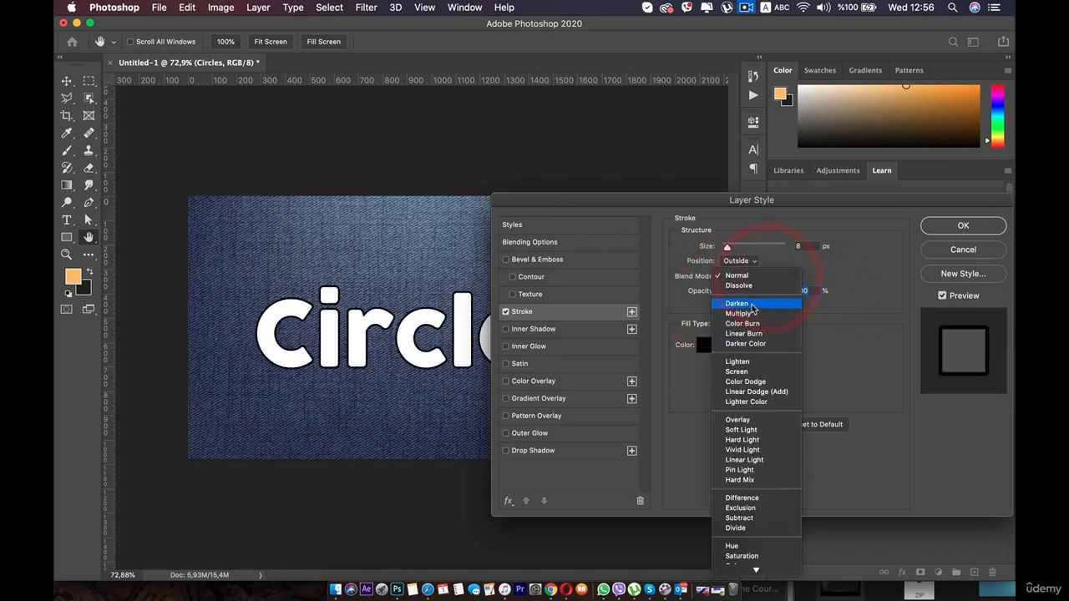
left_click(751, 305)
left_click(756, 278)
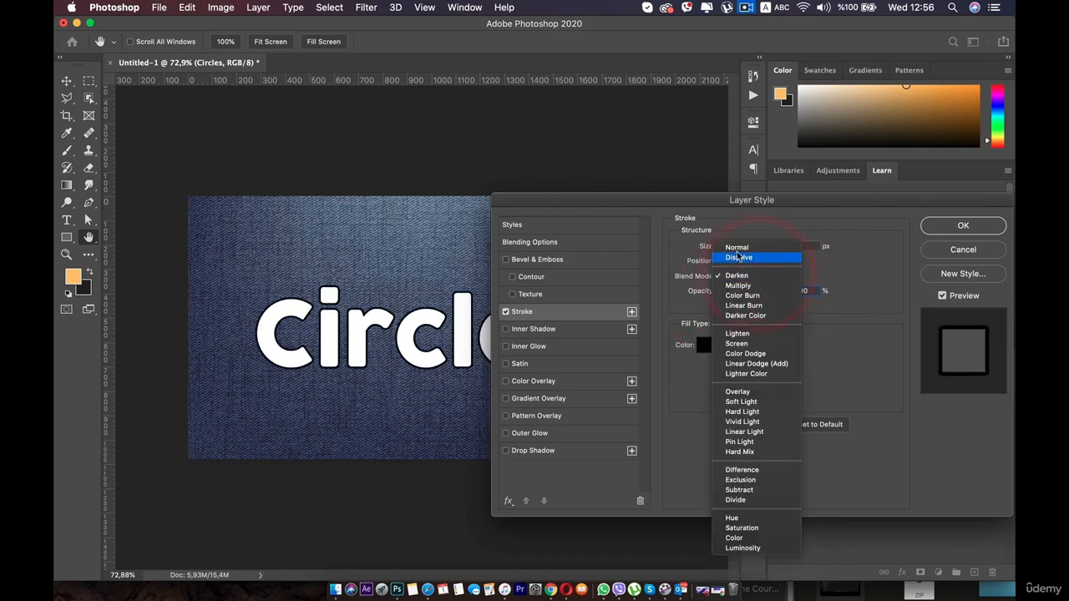
left_click(735, 246)
Step: Try placing the stroke Inside the letters and return its position to Outside
left_click(739, 260)
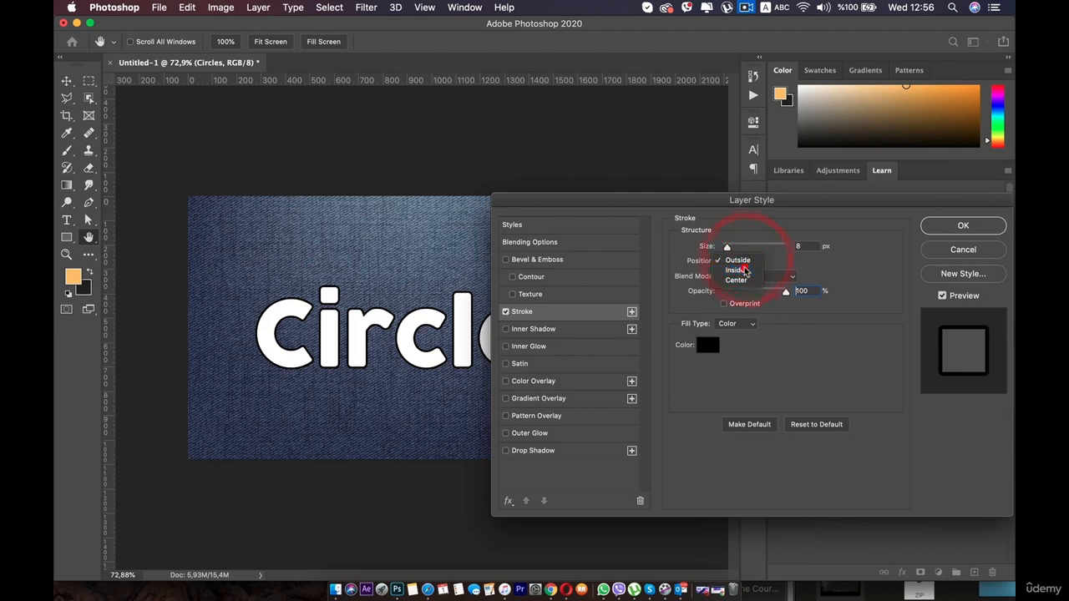
left_click(739, 270)
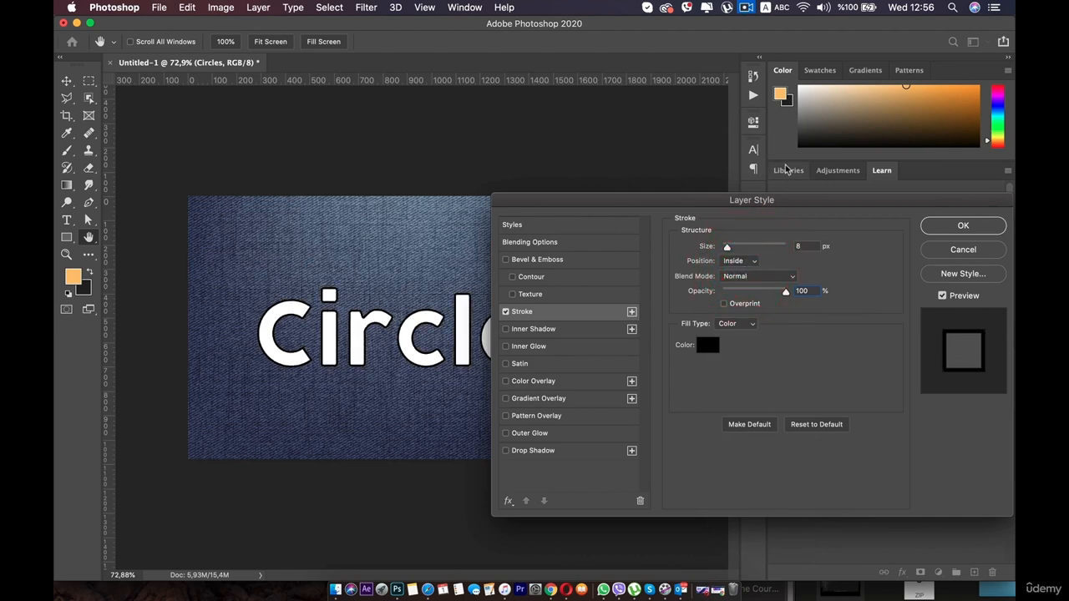
left_click(739, 261)
left_click(737, 250)
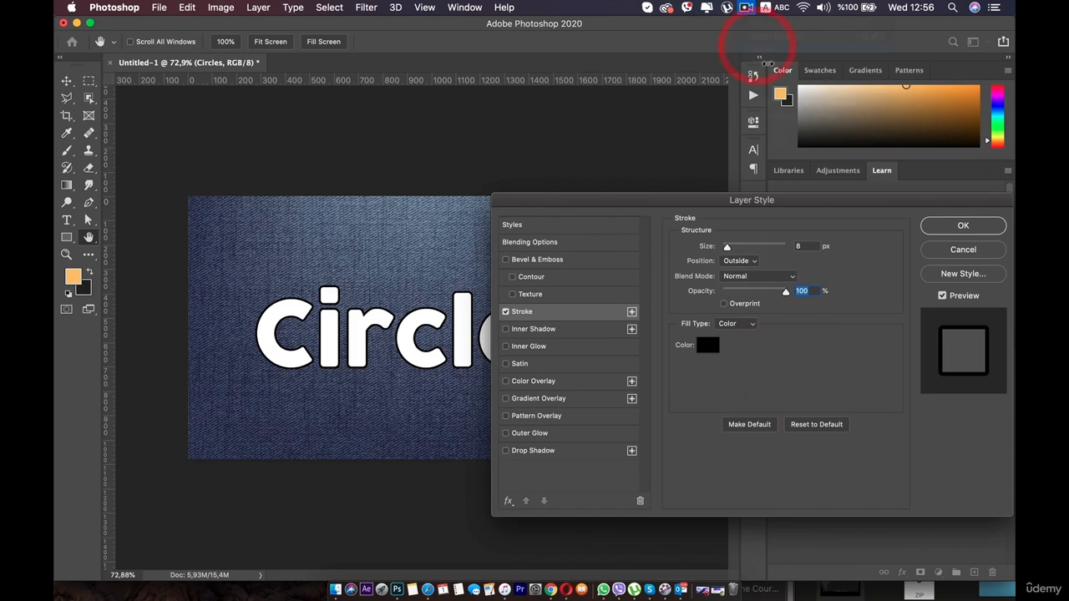
Step: Set the stroke's position to Inside and its size to 5 px, and apply the layer style
left_click(742, 261)
left_click(740, 275)
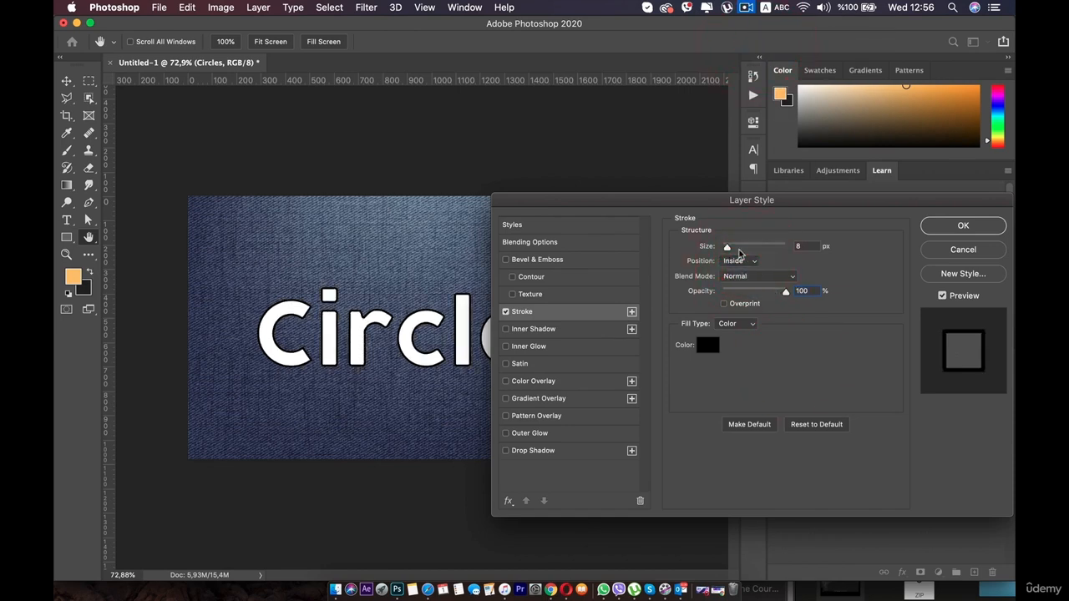
left_click_drag(728, 249, 724, 250)
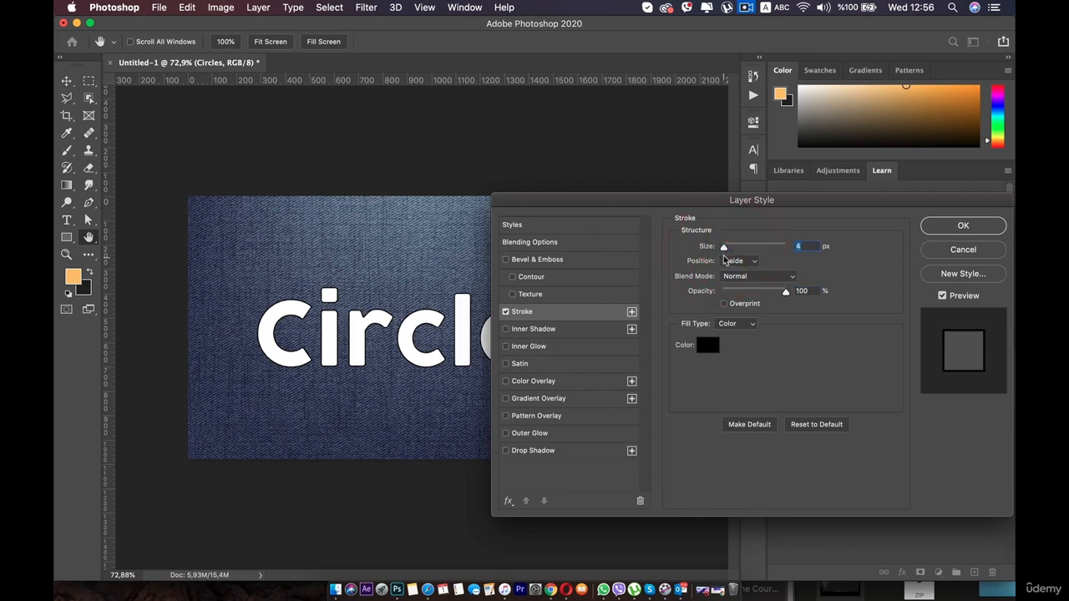
left_click_drag(724, 249, 725, 250)
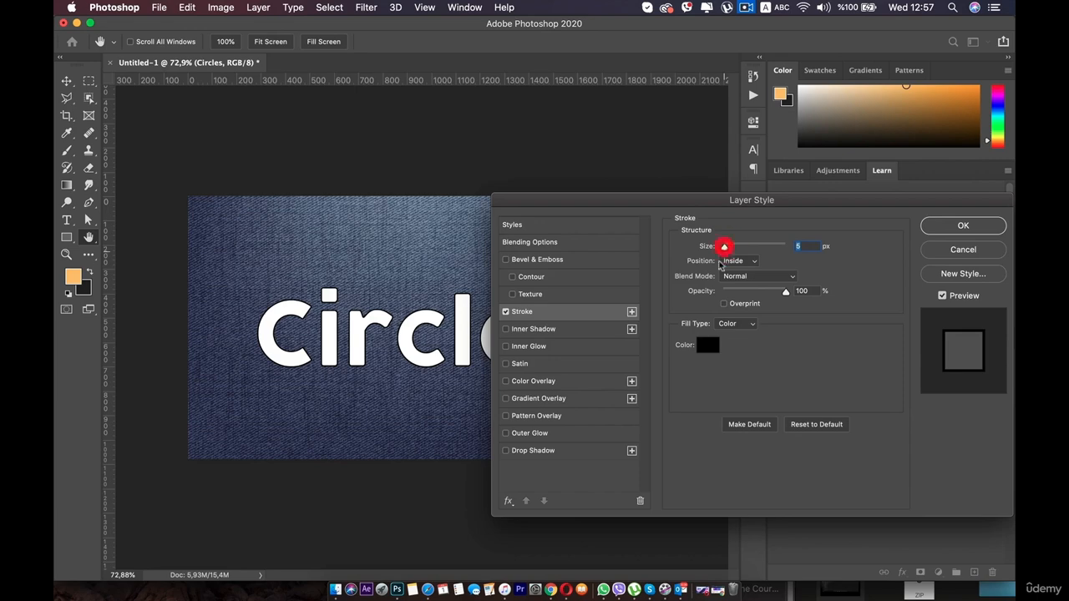
left_click(933, 226)
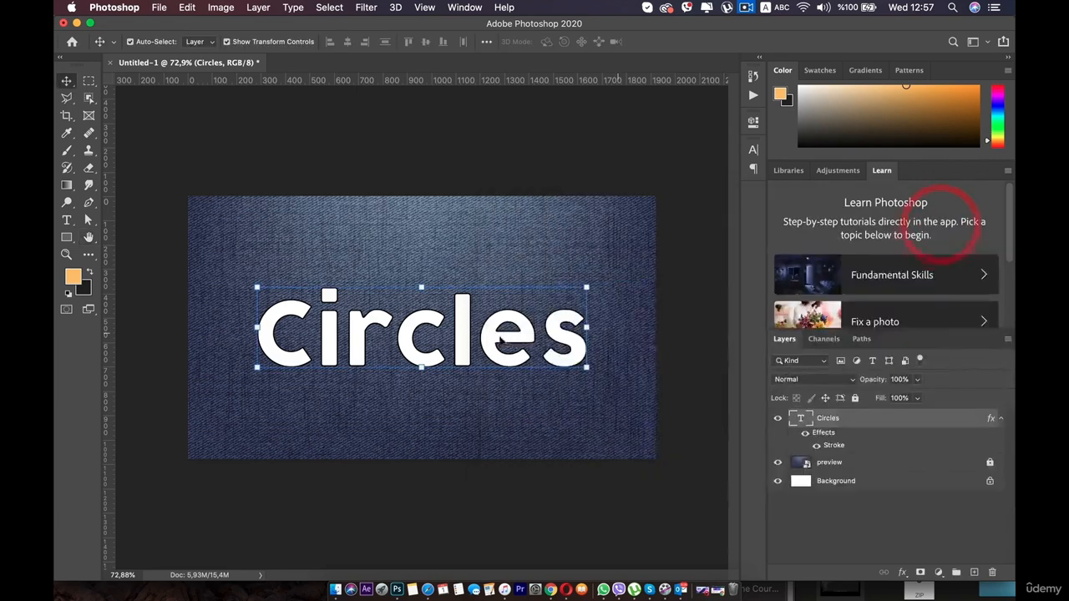
Step: Convert the Circles text layer to a smart object and add a Bevel & Emboss layer style to it
right_click(948, 421)
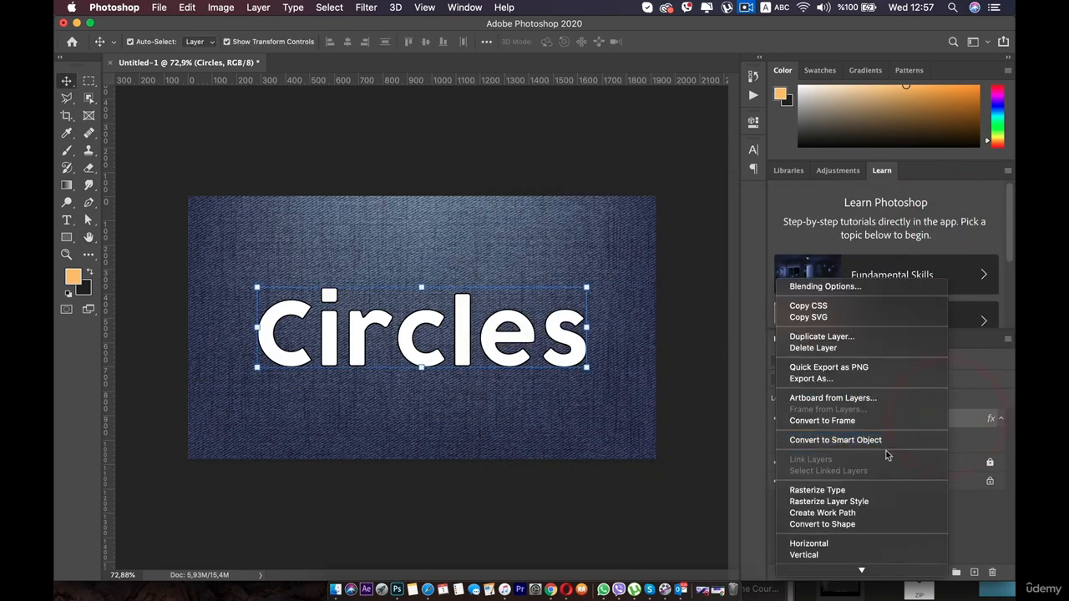
left_click(878, 442)
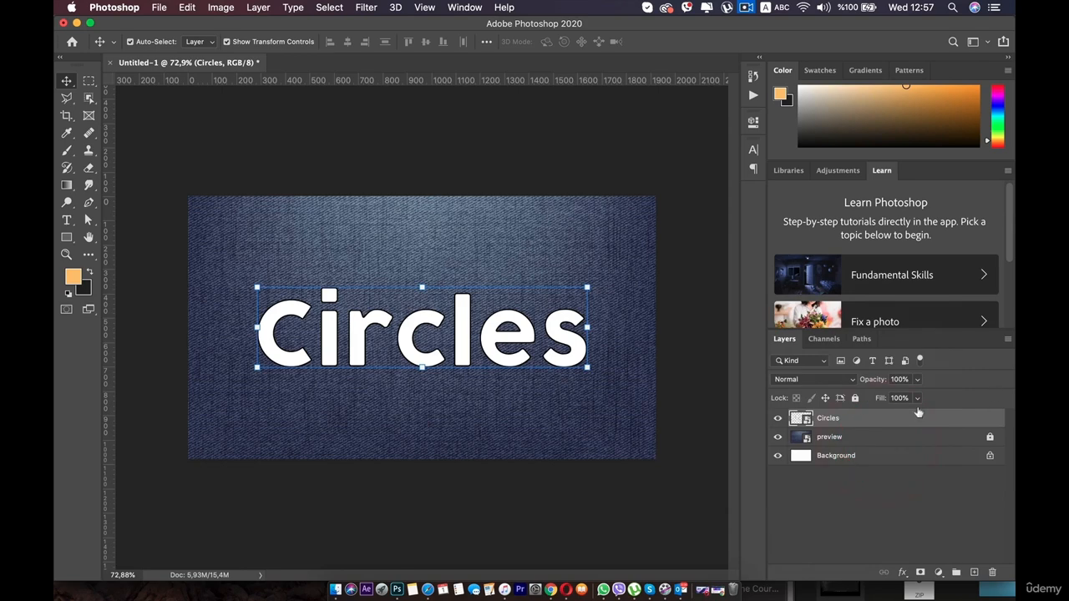
double_click(965, 422)
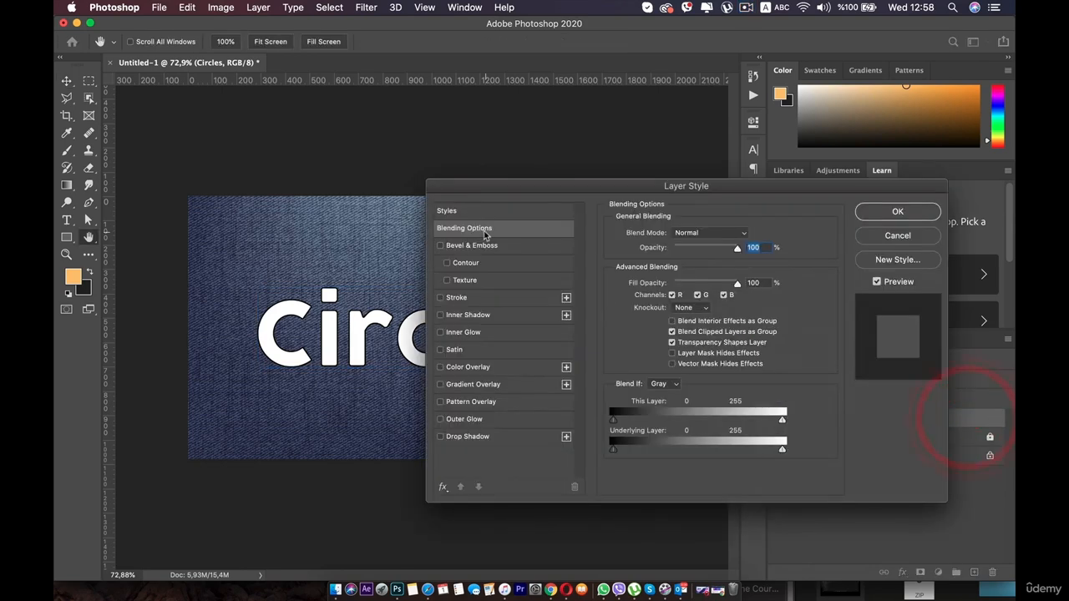
left_click(482, 246)
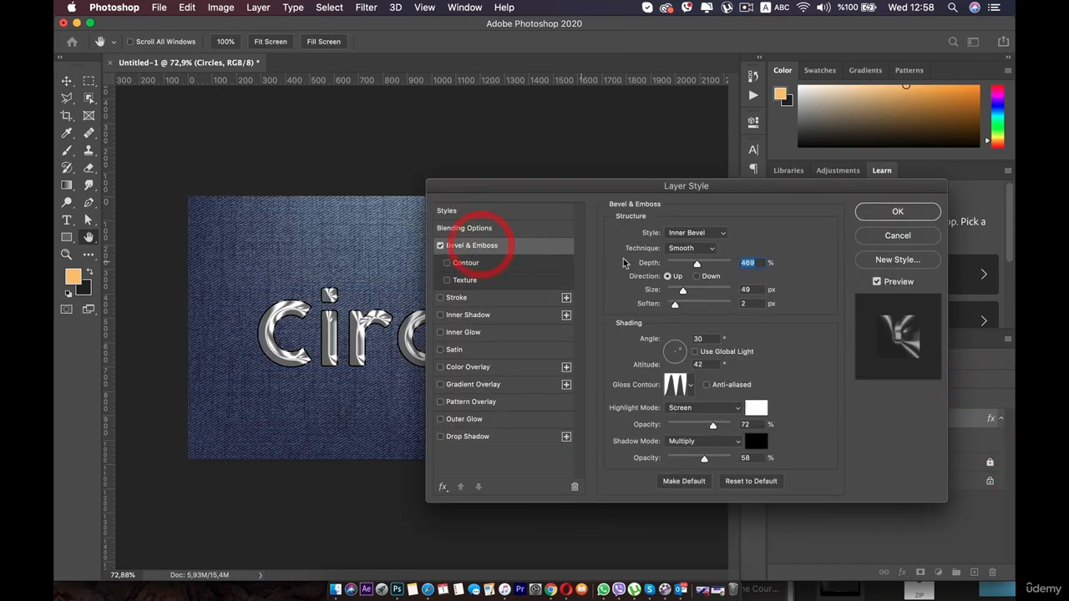
Step: Keep the bevel style at Inner Bevel and set its depth to 190%, size to 10 px and soften to 0 px
left_click(686, 233)
left_click(678, 233)
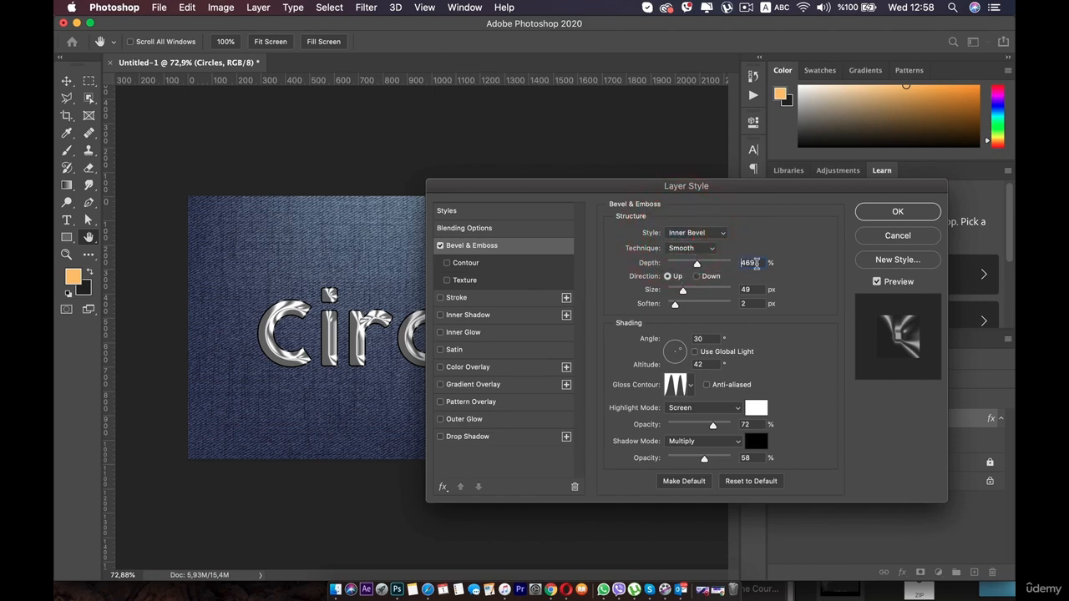
left_click_drag(697, 264, 668, 264)
type("0")
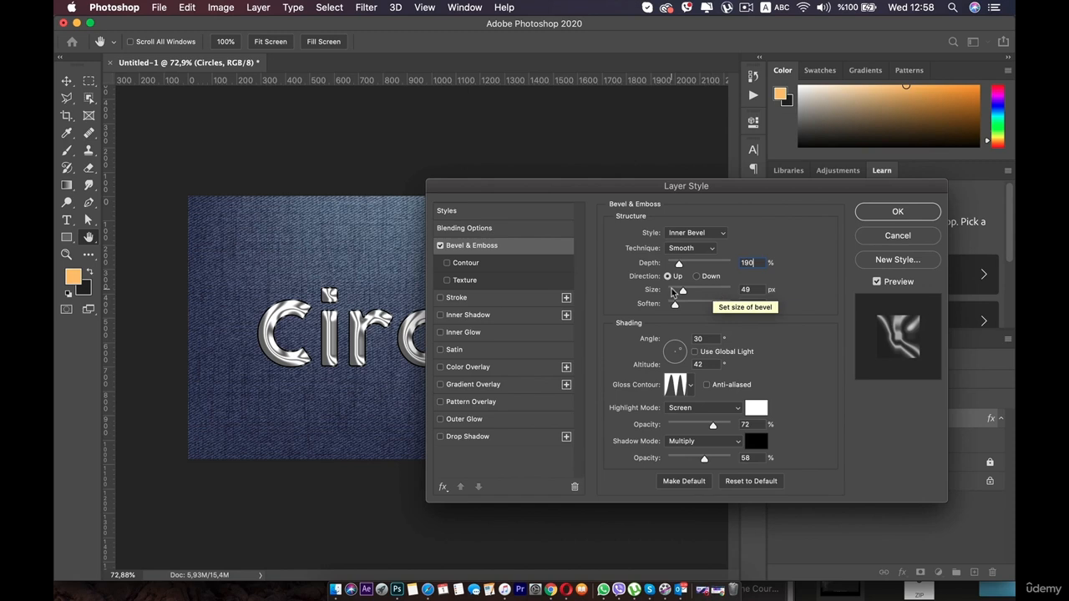
left_click_drag(684, 290, 656, 299)
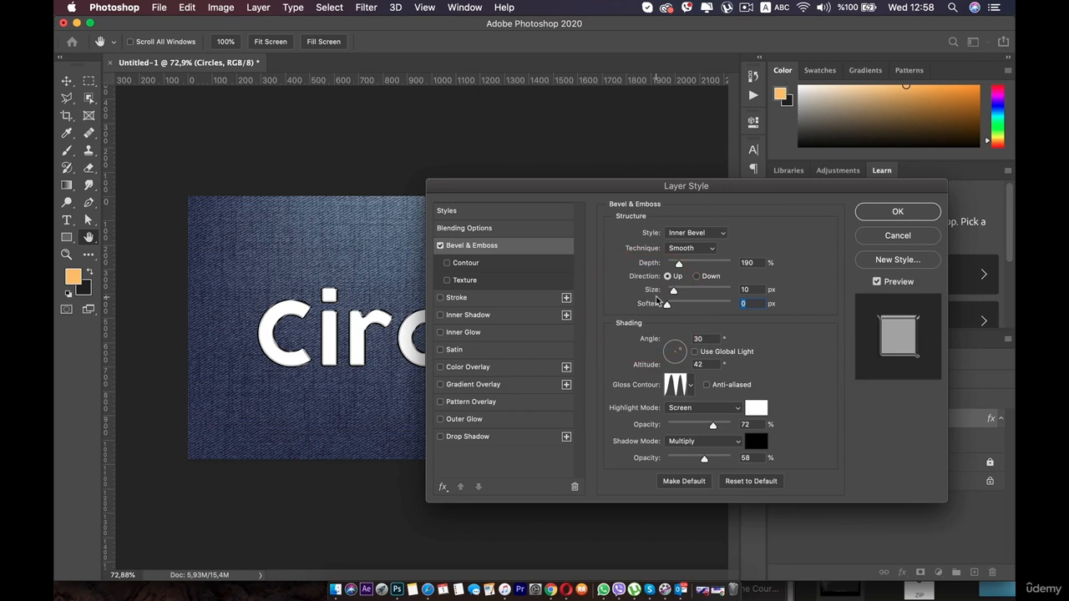
Step: Enable global light for the bevel shading and choose the linear gloss contour
left_click(694, 352)
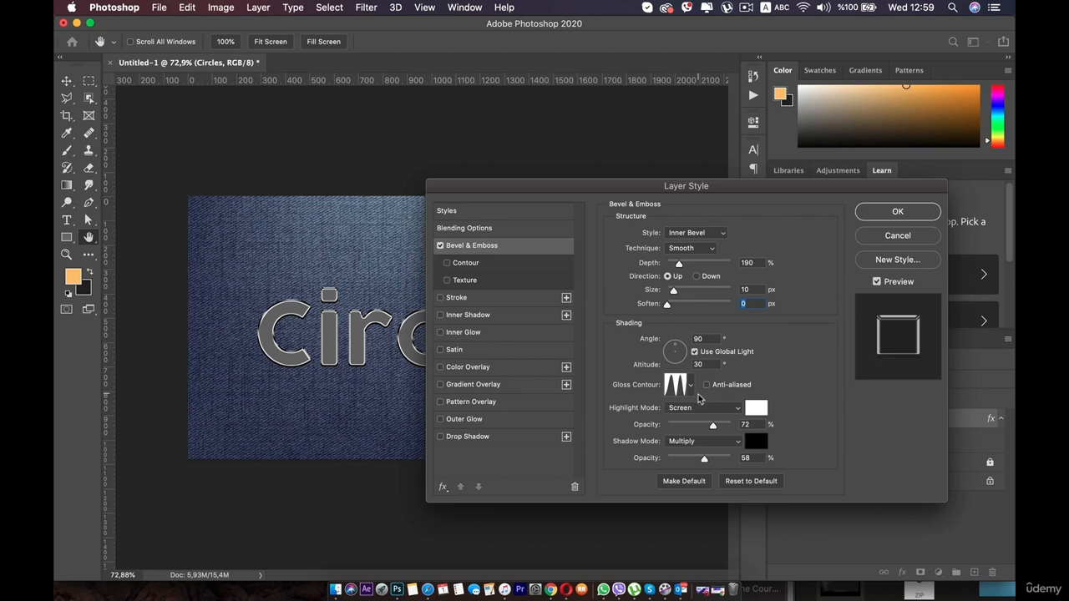
left_click(690, 386)
left_click(609, 415)
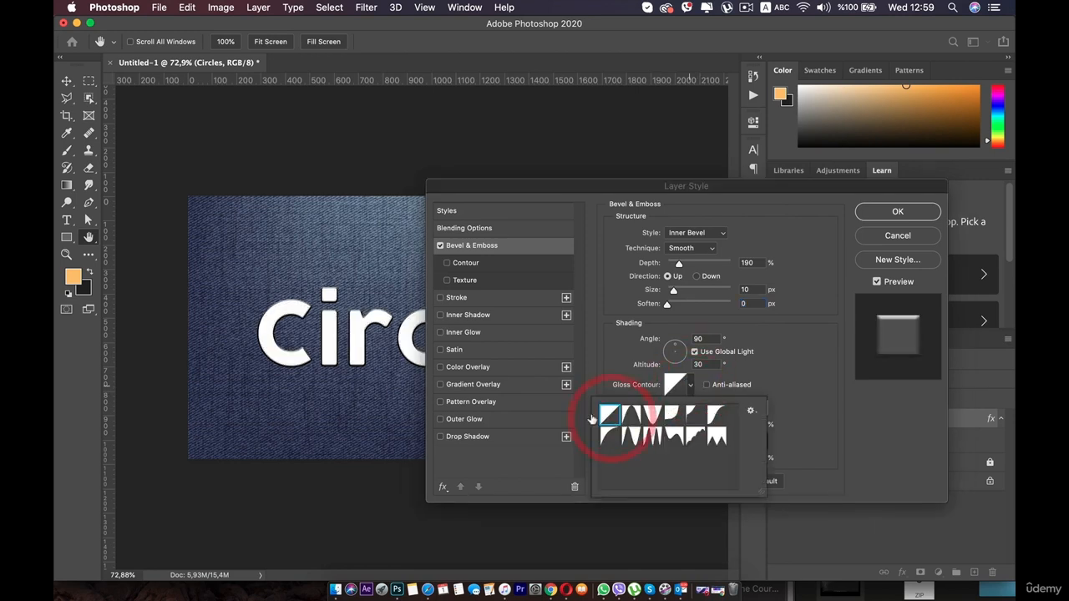
left_click(812, 375)
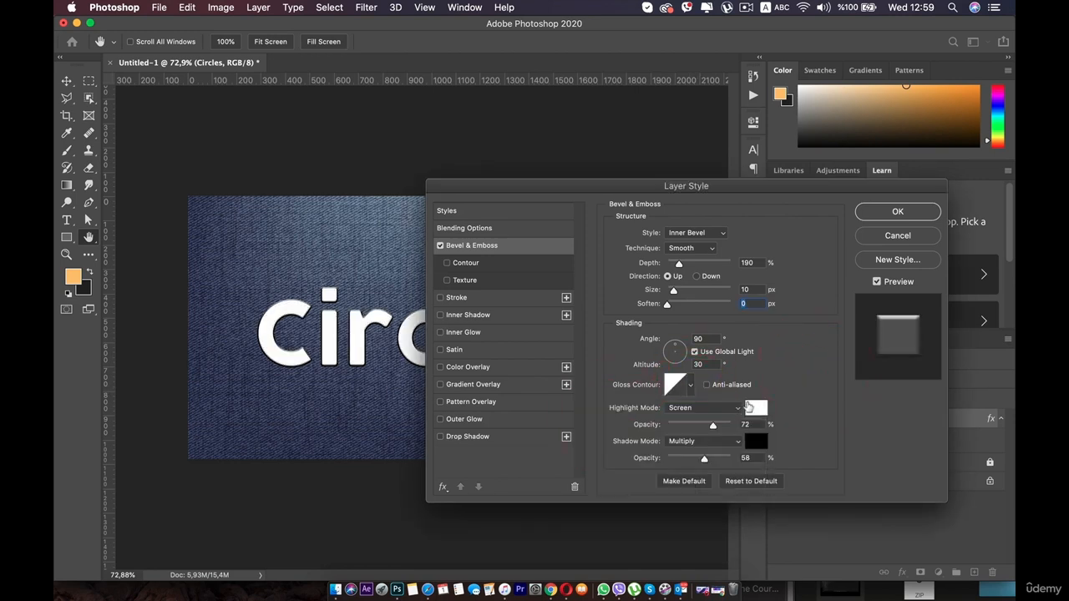
Step: Set the bevel highlight to white in Overlay mode at 100% opacity and the shadow opacity to 40%
left_click(742, 407)
left_click(815, 300)
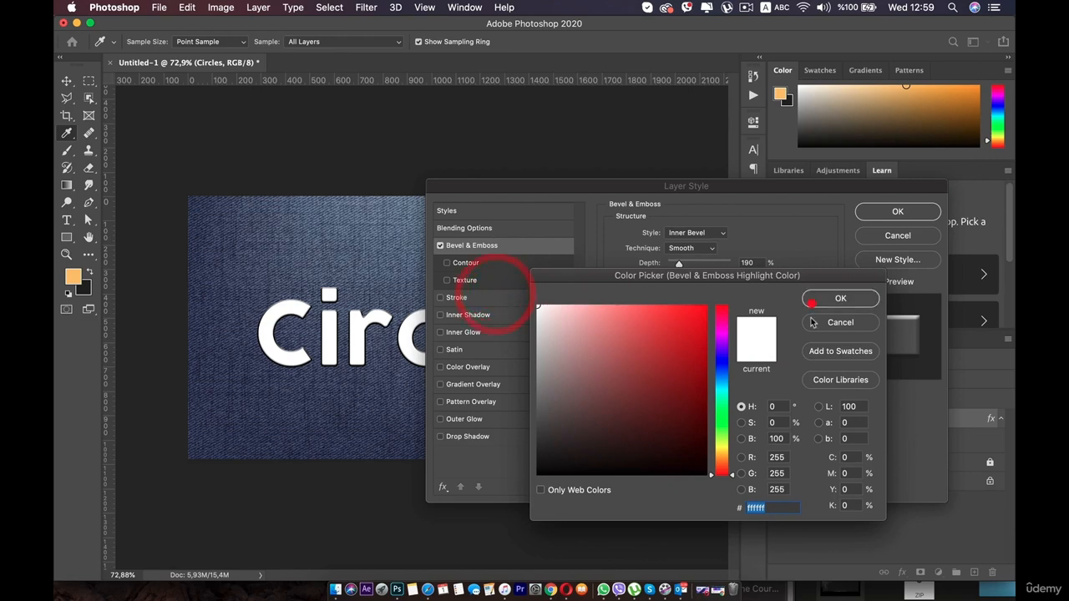
left_click(732, 414)
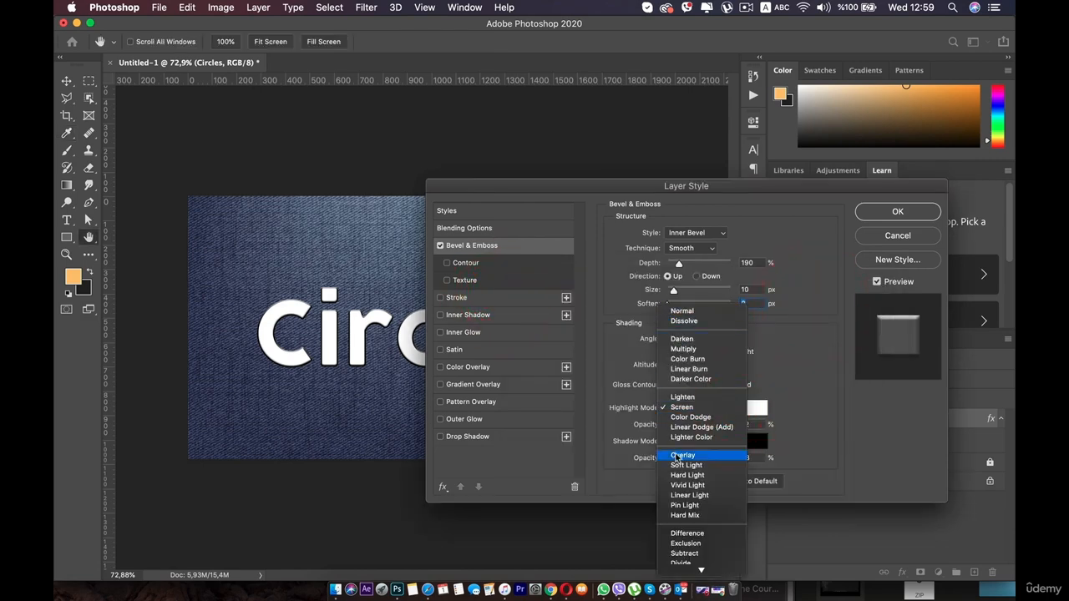
left_click(678, 459)
left_click(740, 423)
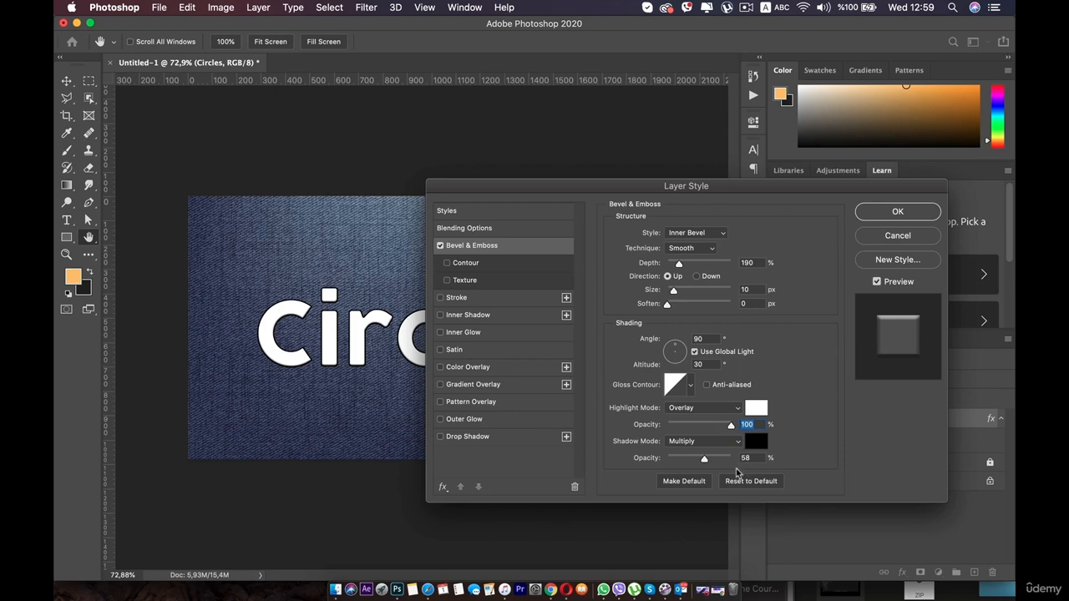
left_click_drag(704, 459, 692, 458)
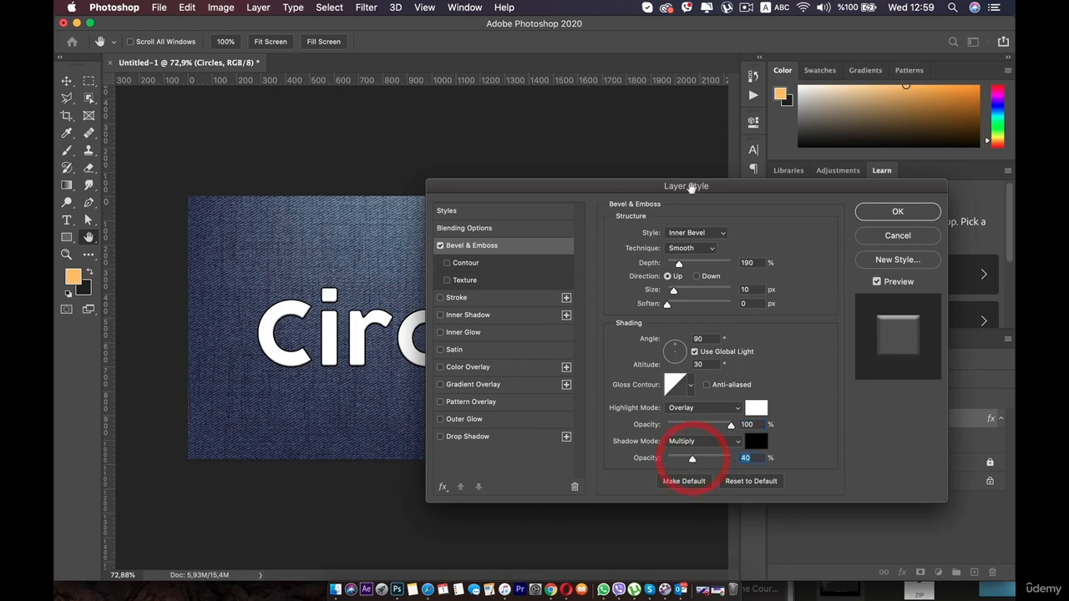
Step: Add a Texture to the bevel using the diagonal dashed-line pattern, keeping its scale at 100%
left_click(462, 280)
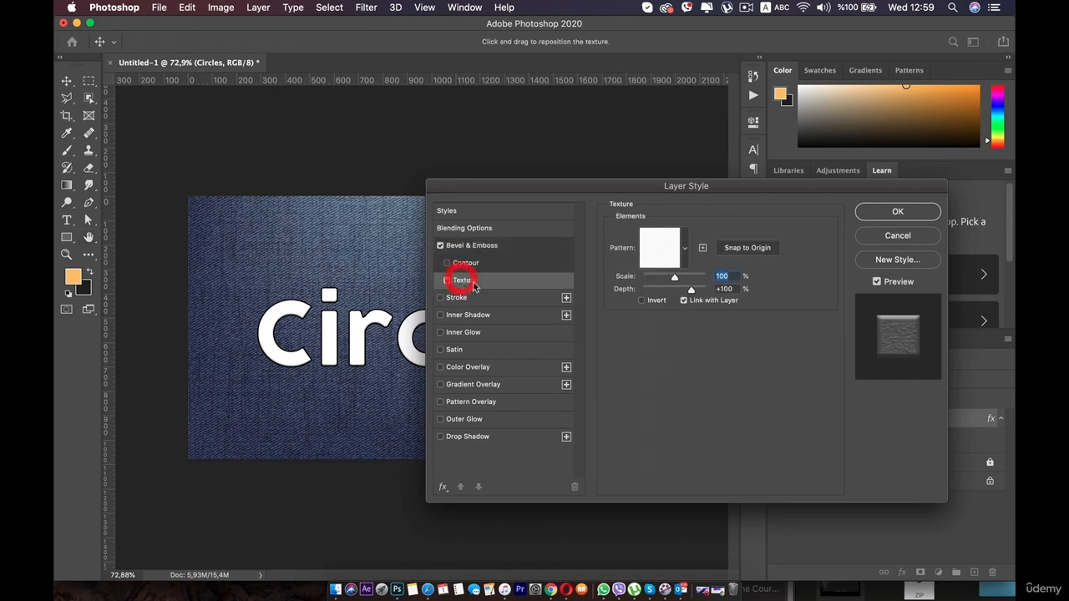
left_click(682, 249)
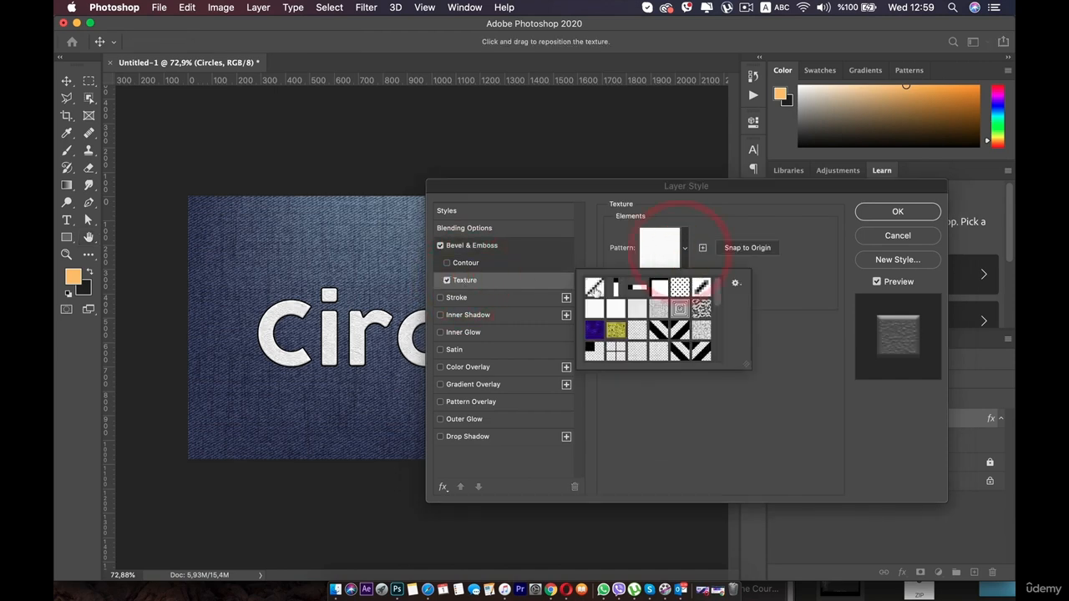
left_click(593, 288)
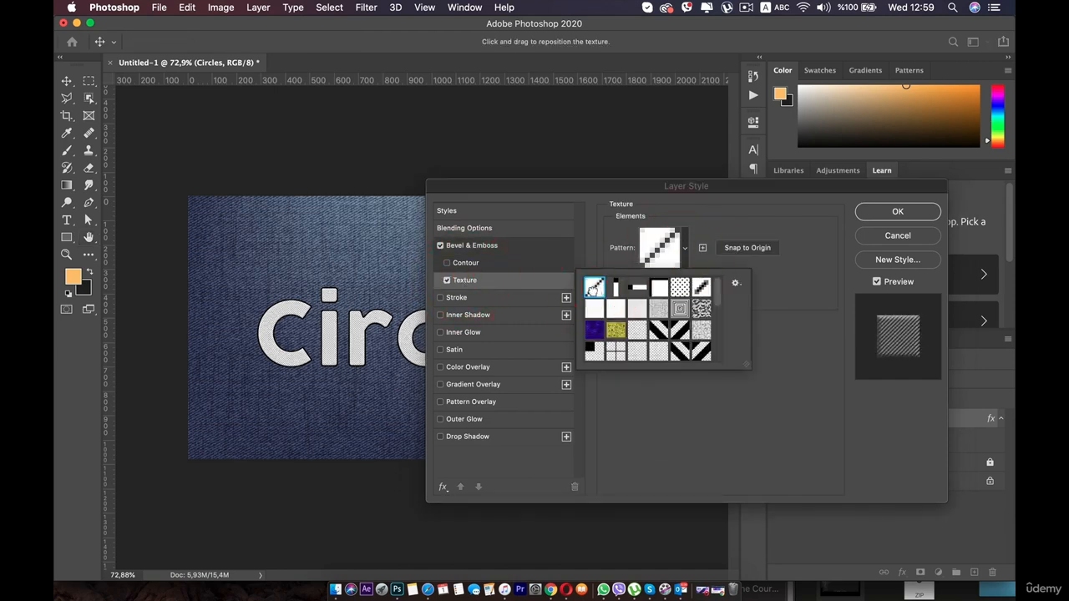
double_click(593, 289)
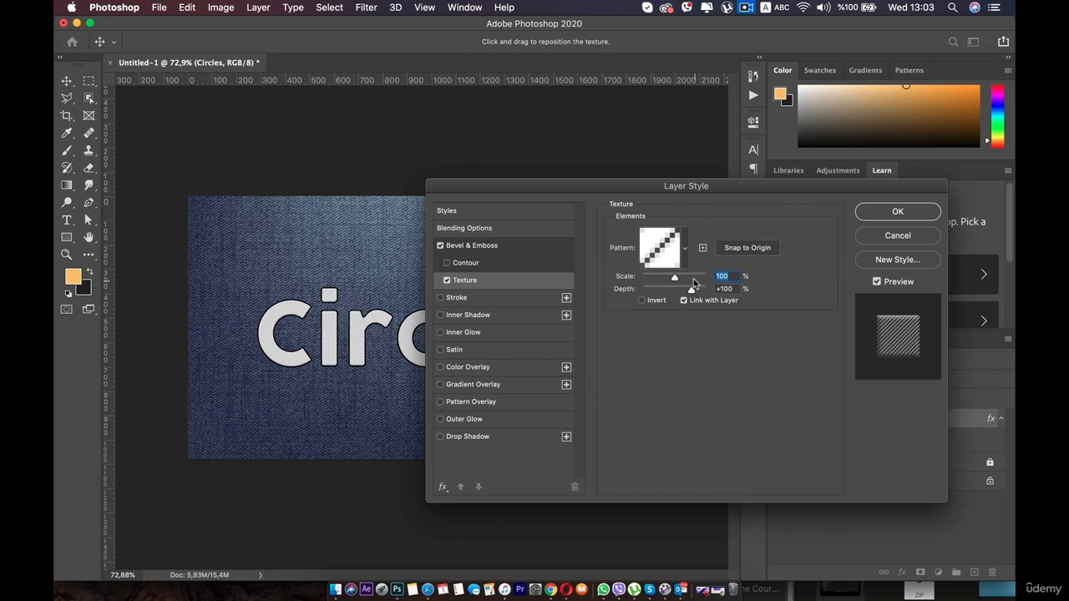
Step: Add a Drop Shadow with 79% opacity, 118° angle, 3 px distance, 0% spread and 3 px size
left_click(461, 436)
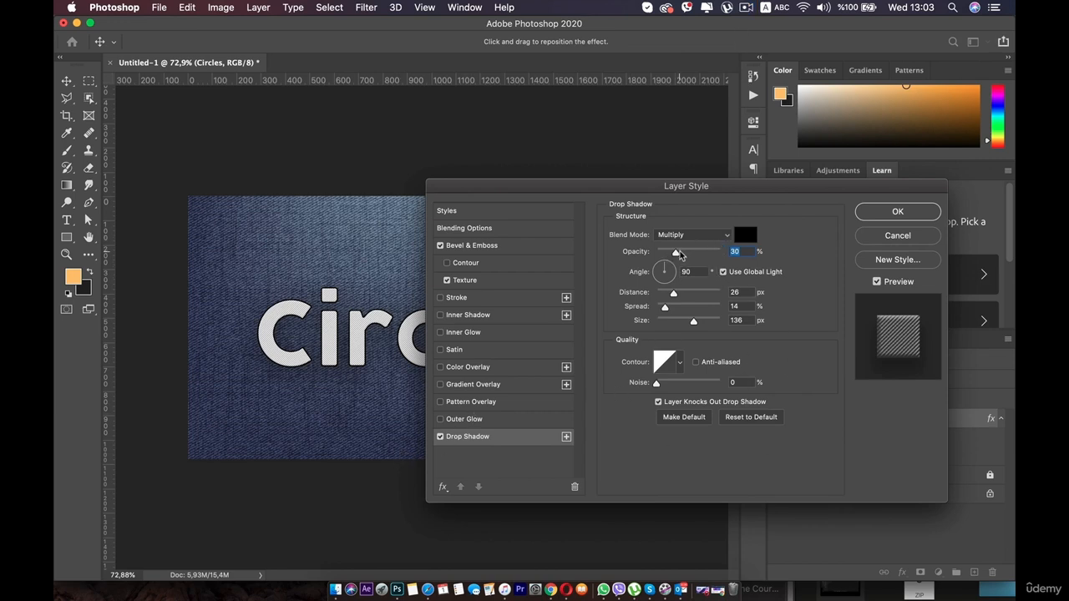
mouse_move(677, 254)
left_mouse_down()
mouse_move(709, 254)
mouse_move(674, 274)
mouse_move(660, 265)
left_mouse_up()
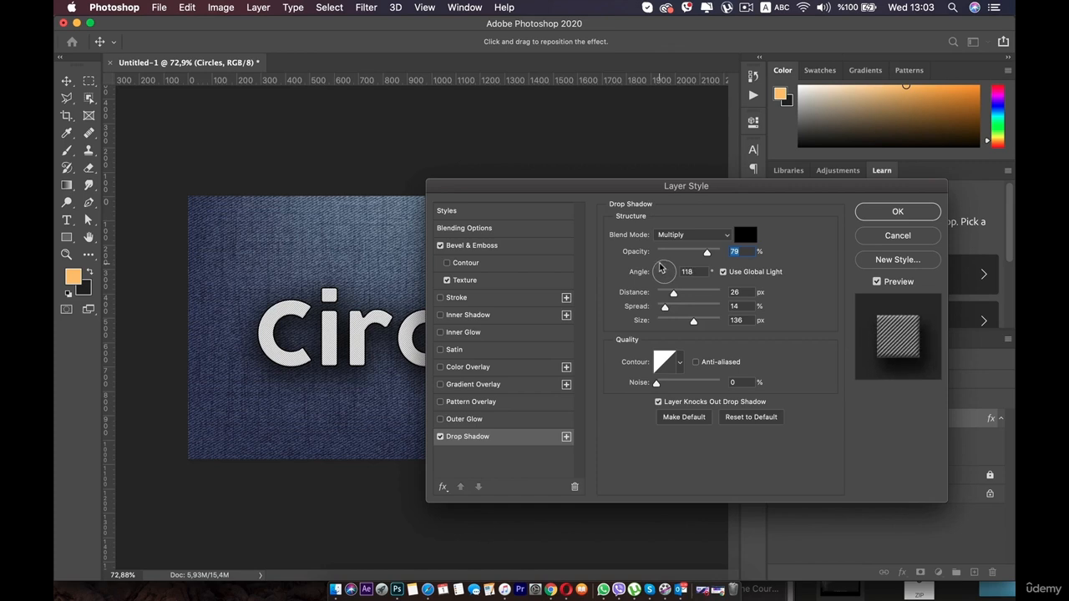
left_click_drag(660, 264, 660, 265)
left_click_drag(693, 322, 572, 323)
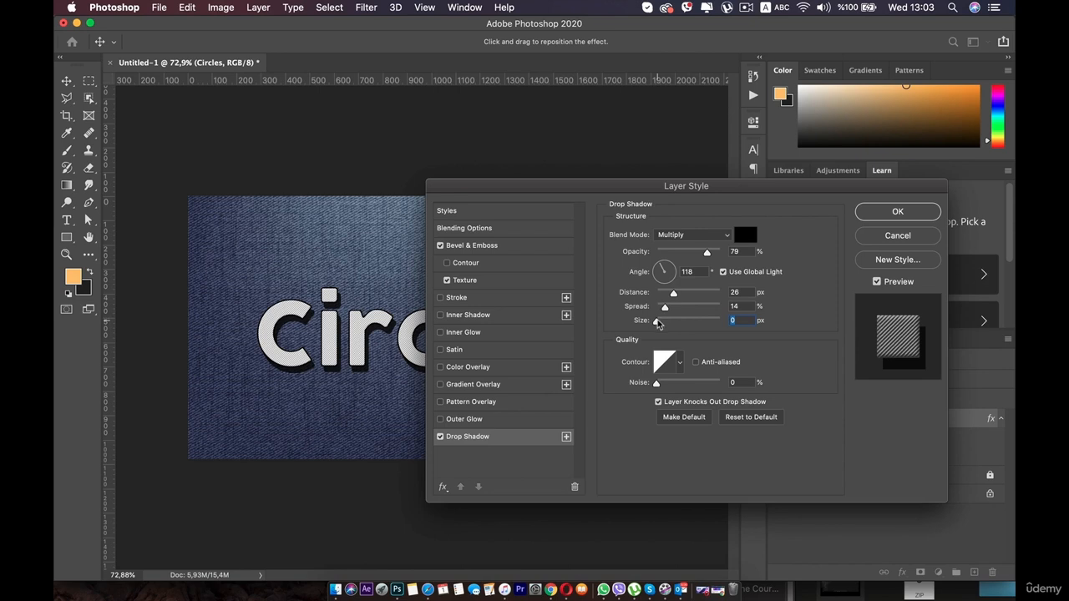
left_click_drag(658, 322, 661, 295)
left_click(662, 295)
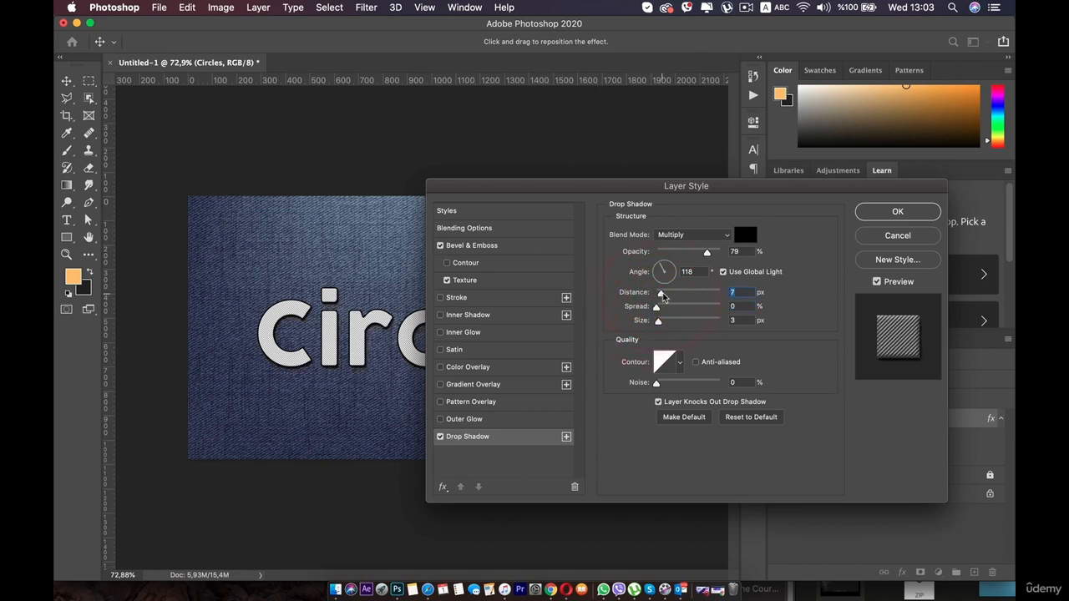
left_click_drag(662, 296, 656, 300)
left_click(793, 349)
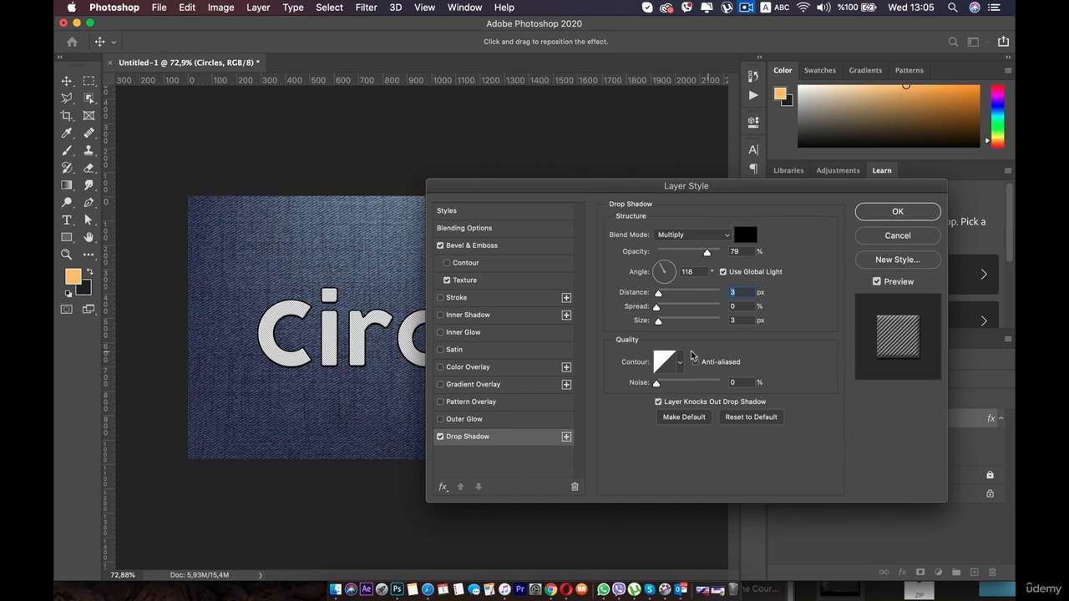
Step: Add an Inner Shadow in Normal mode with 53% opacity and a -67° angle, and adjust its distance and size
left_click(475, 318)
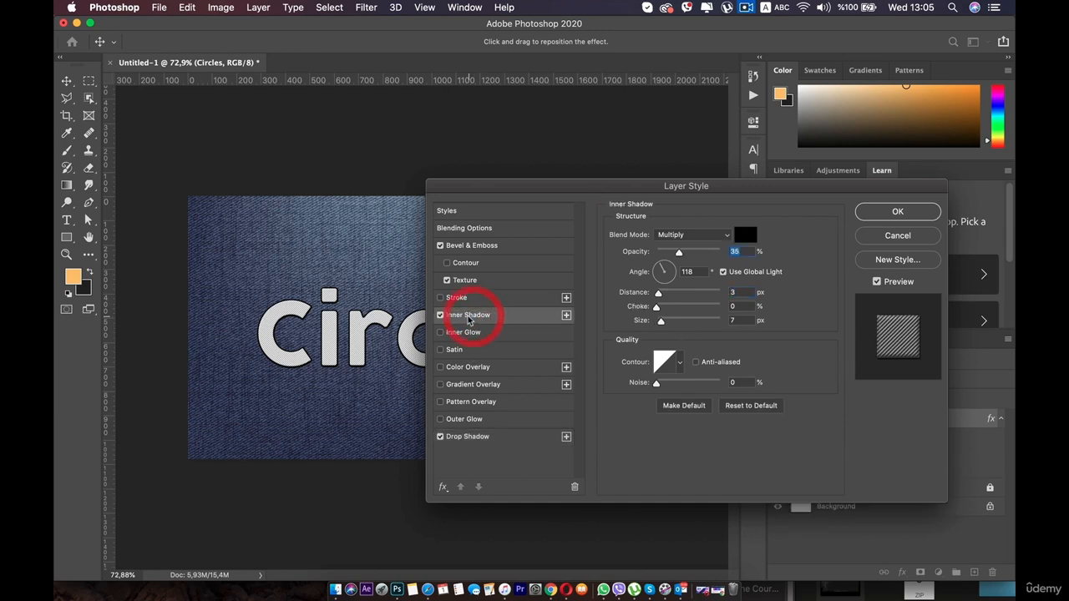
left_click(690, 236)
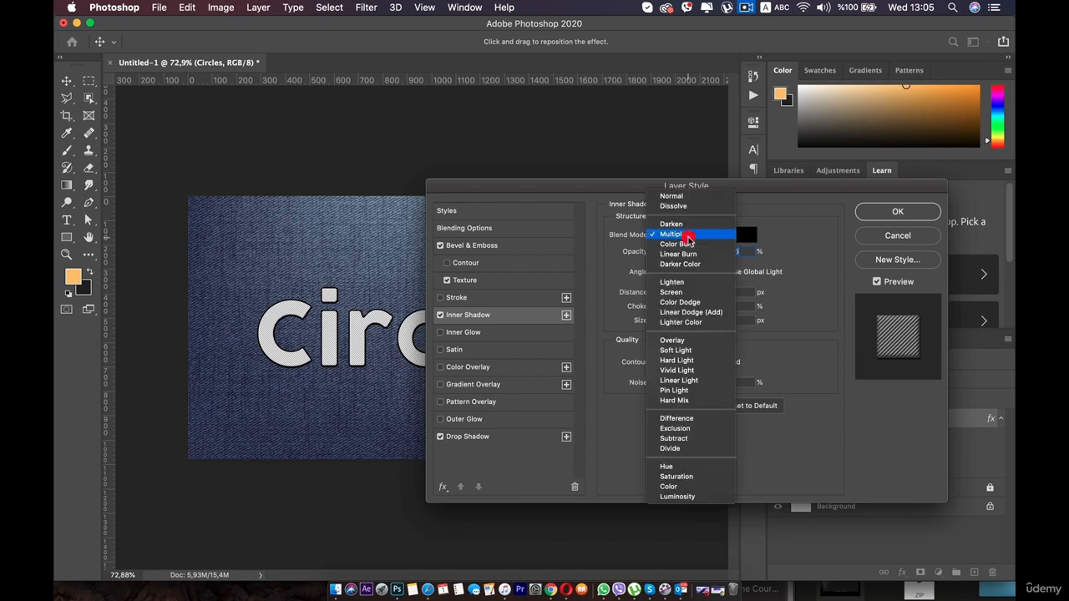
left_click(674, 199)
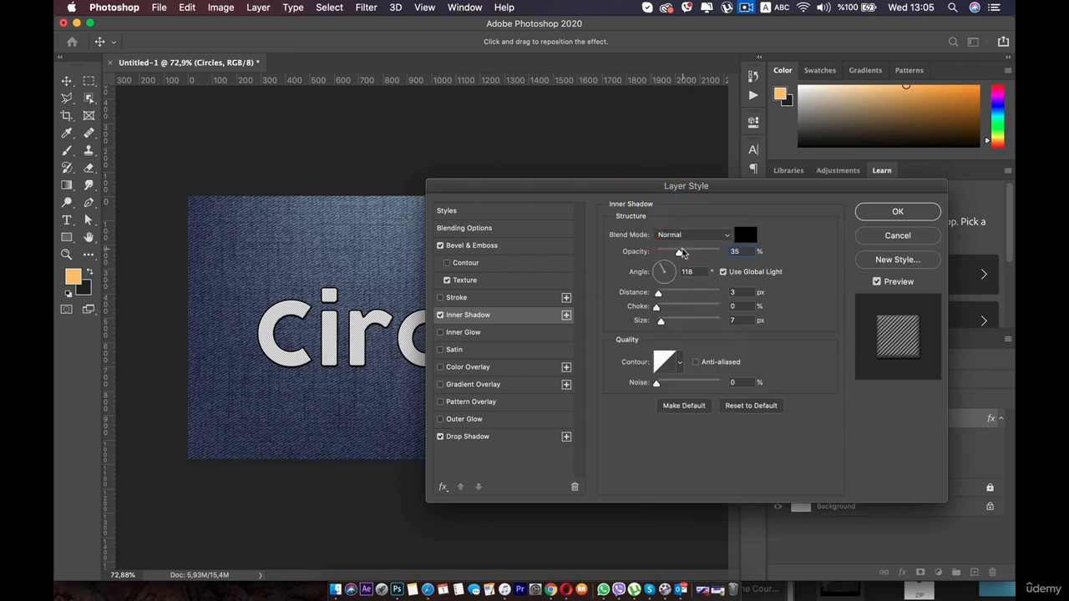
mouse_move(684, 254)
left_mouse_down()
mouse_move(660, 278)
mouse_move(668, 281)
left_mouse_up()
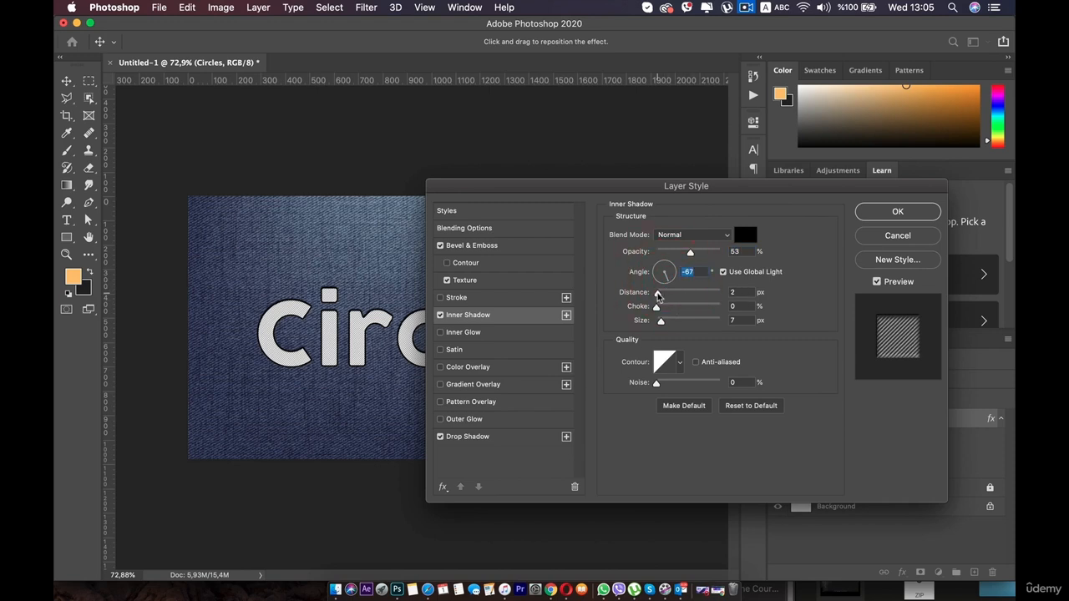
left_click_drag(660, 297, 660, 322)
left_click_drag(661, 323, 661, 323)
Step: Add a Color Overlay in Normal mode at 100% opacity and set its colour to grey 7b7a7a
left_click(480, 372)
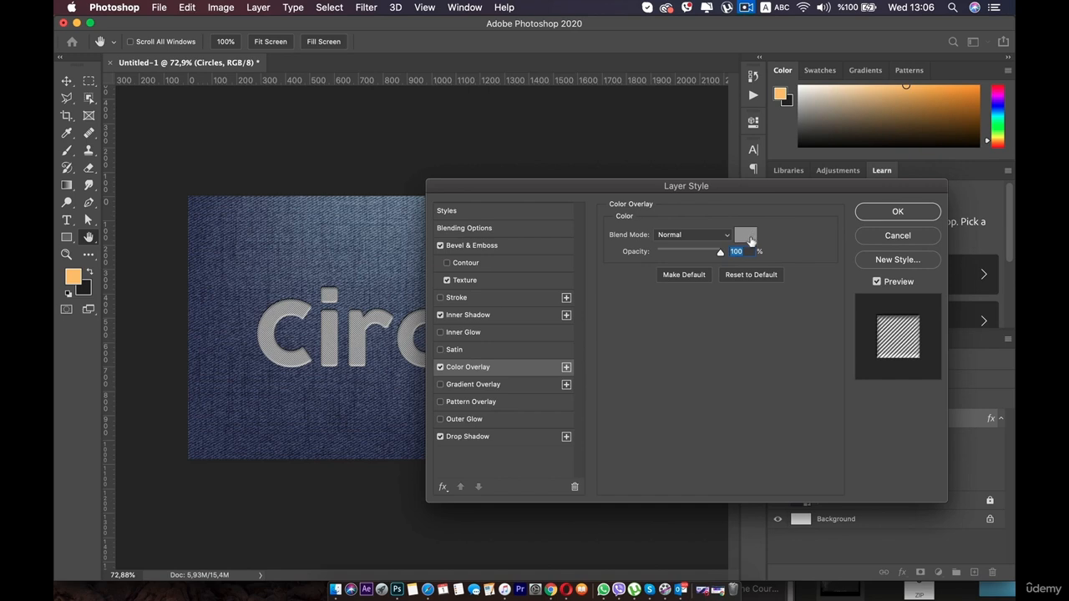
left_click(748, 236)
mouse_move(540, 369)
left_mouse_down()
mouse_move(536, 406)
mouse_move(534, 397)
left_mouse_up()
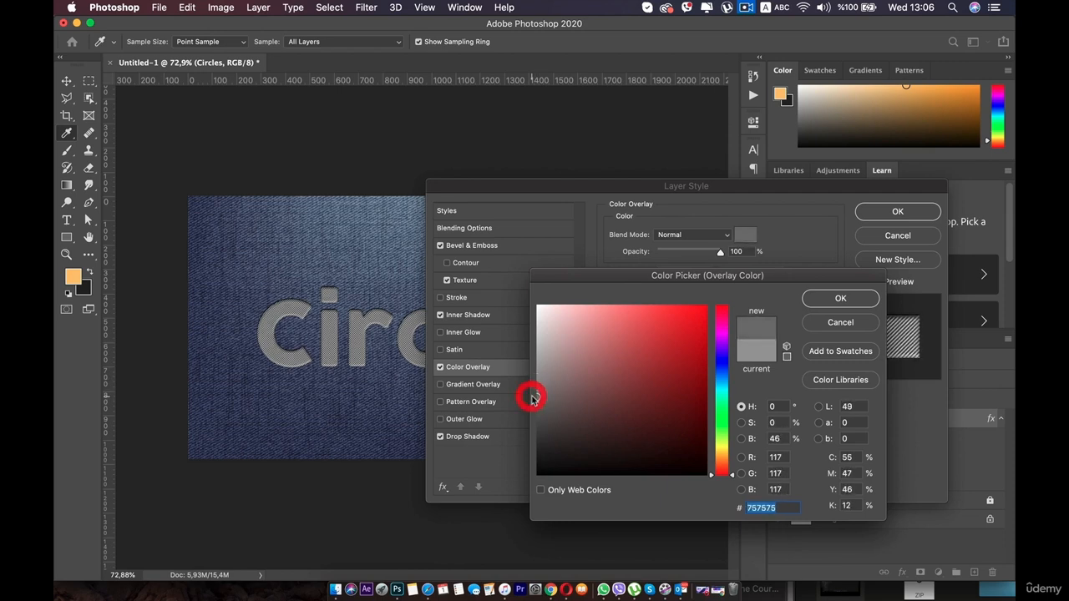
left_click(536, 388)
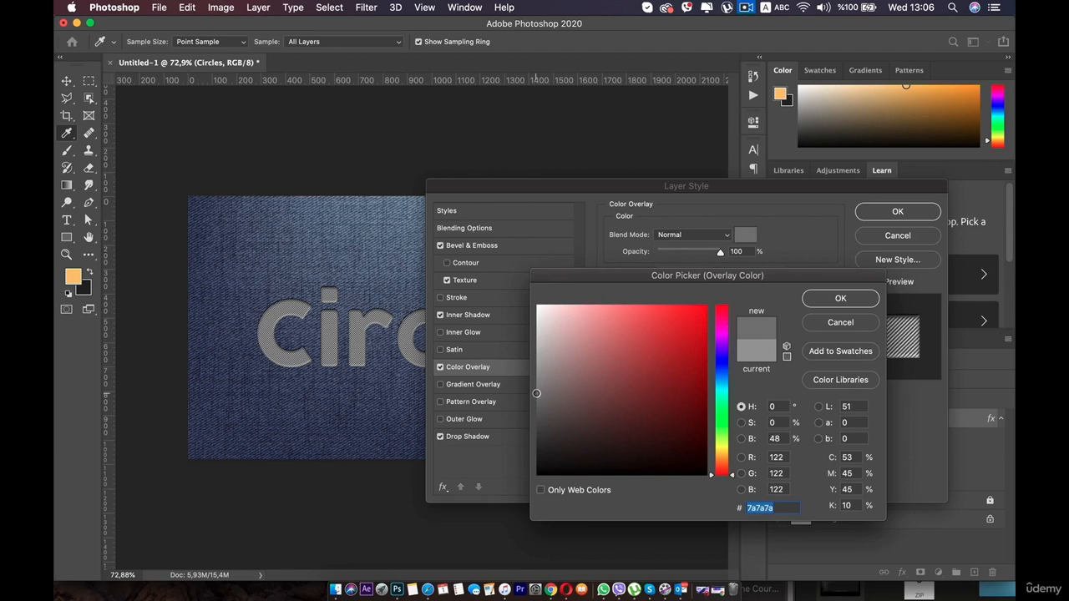
left_click(535, 399)
left_click(537, 391)
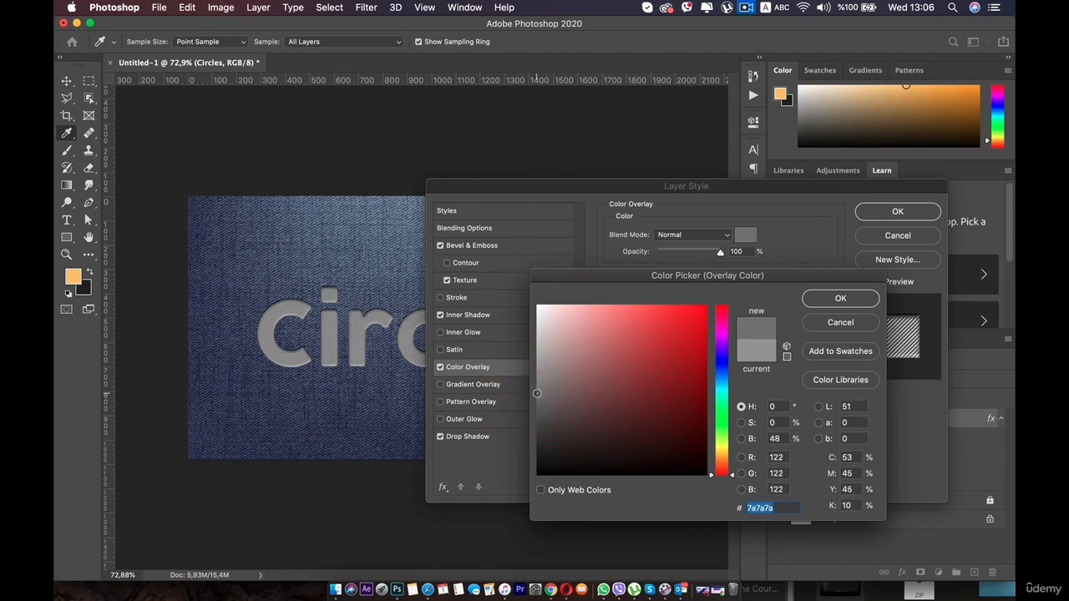
left_click_drag(776, 510, 701, 507)
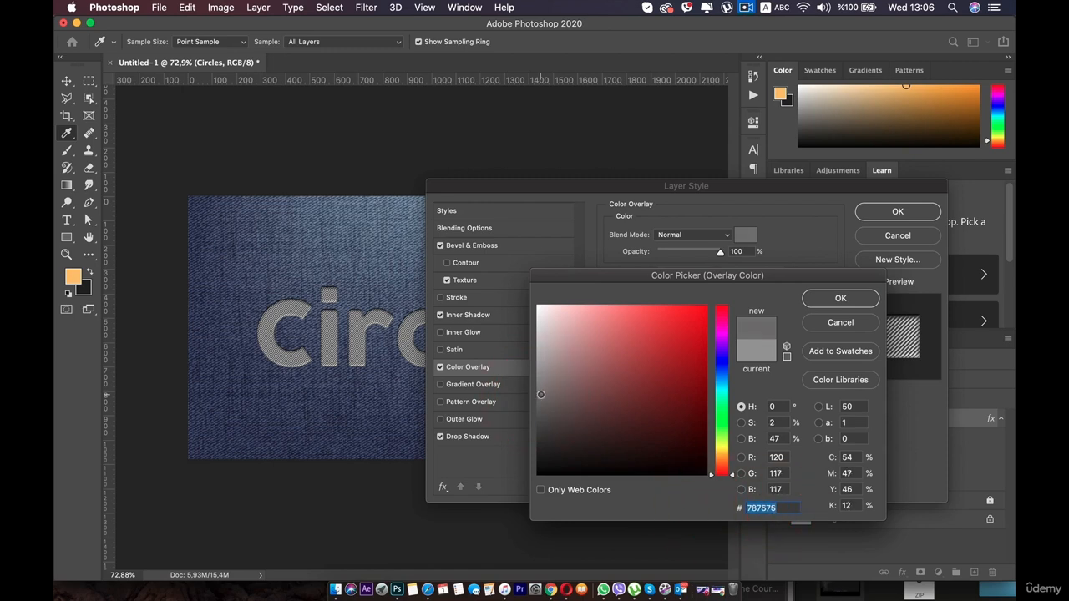
mouse_move(540, 394)
left_mouse_down()
mouse_move(548, 399)
mouse_move(539, 393)
left_mouse_up()
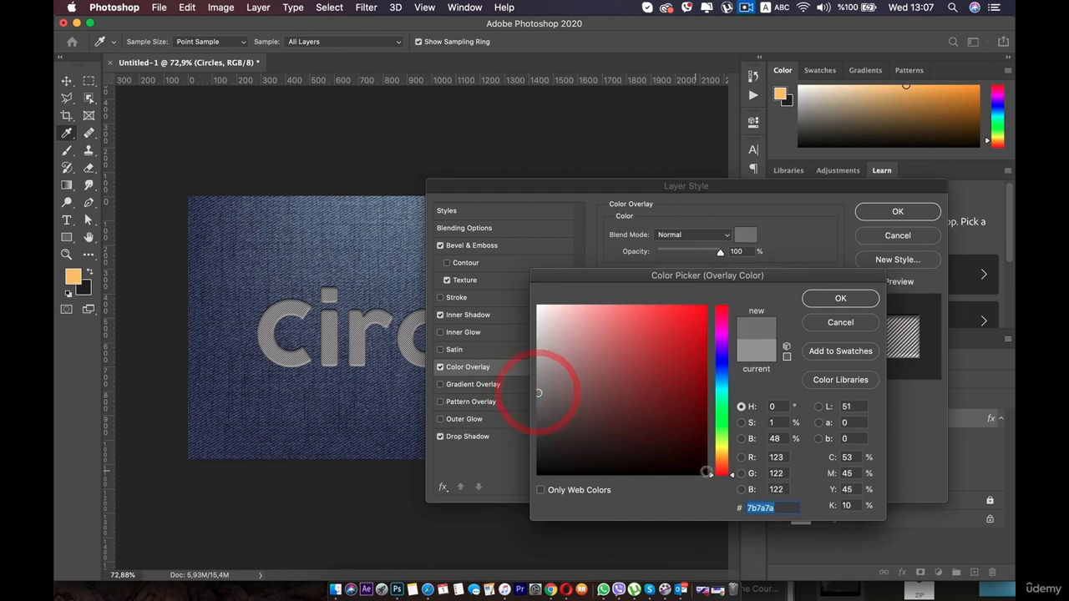
left_click(786, 511)
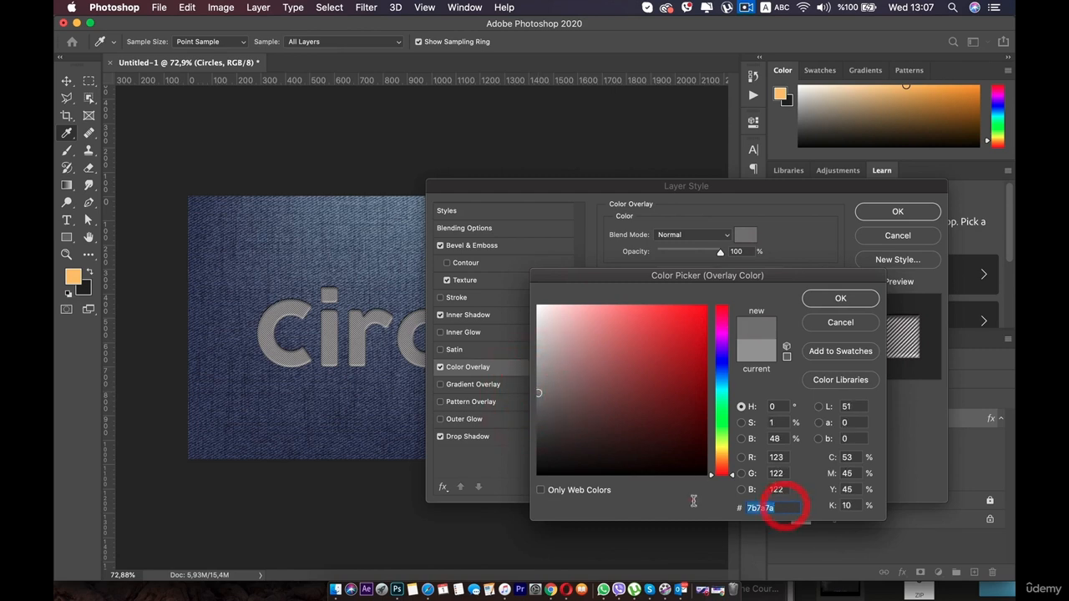
left_click(836, 299)
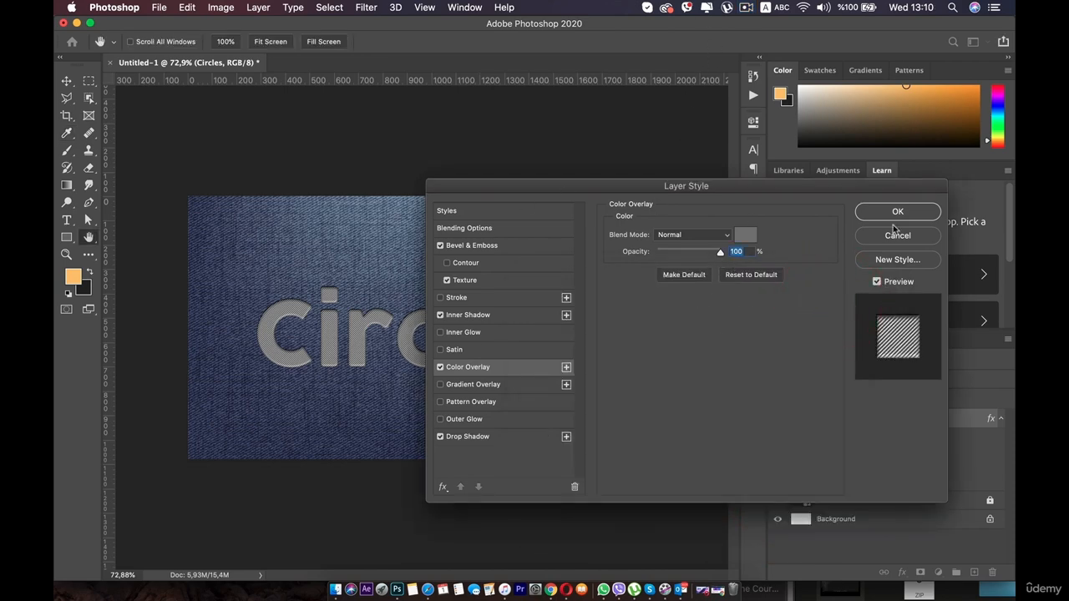
Step: Apply the layer style to the Circles layer and convert that layer to a Smart Object
left_click(896, 211)
left_click(886, 418)
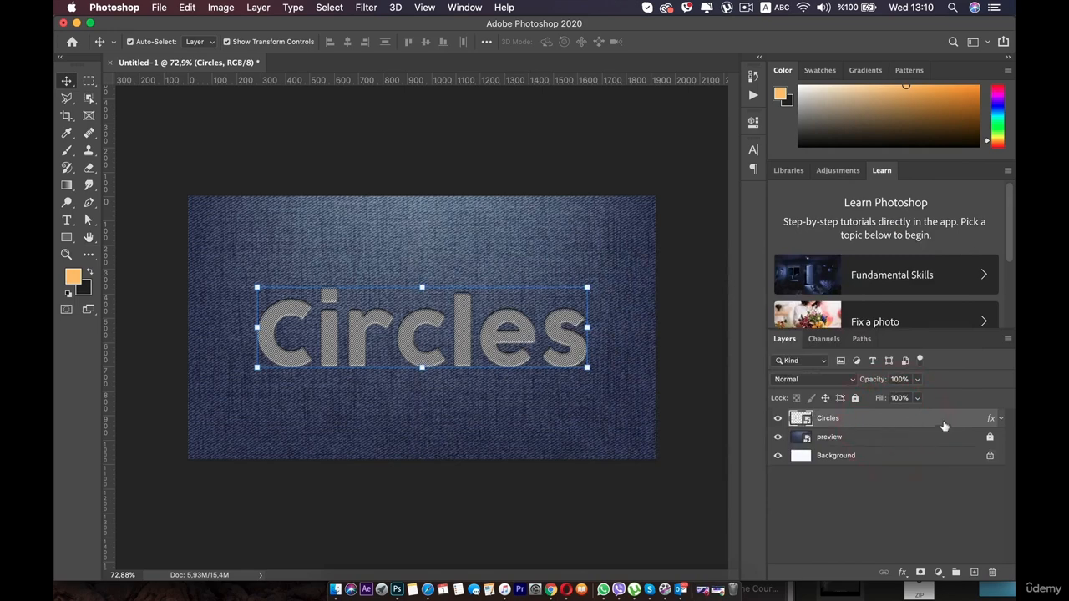
right_click(947, 423)
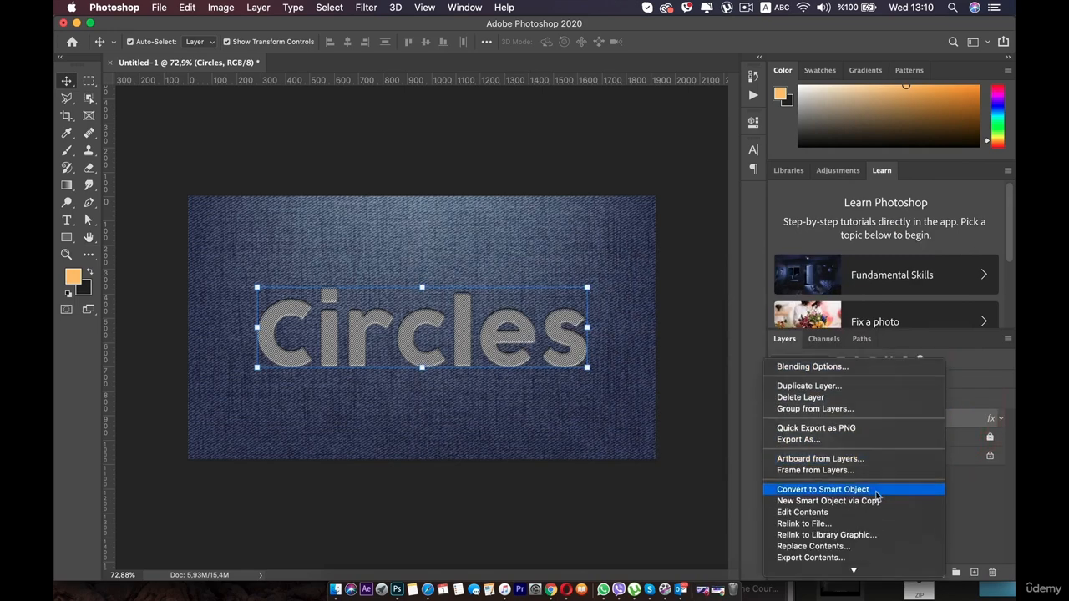
left_click(858, 488)
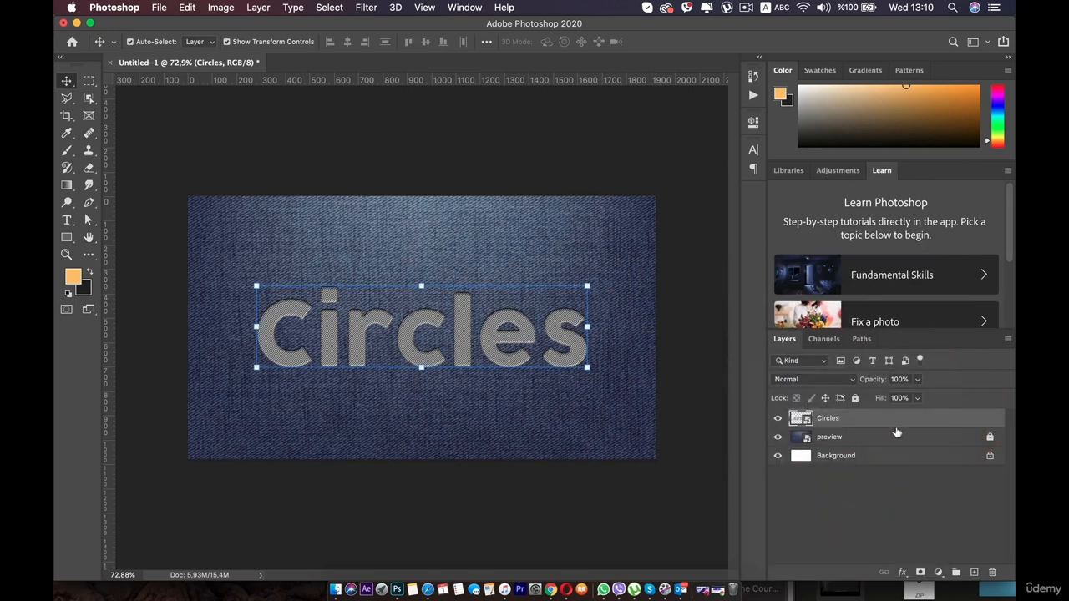
Step: Duplicate the Circles layer, rename the copy "Shadow" and place it beneath the Circles layer
key("super+j")
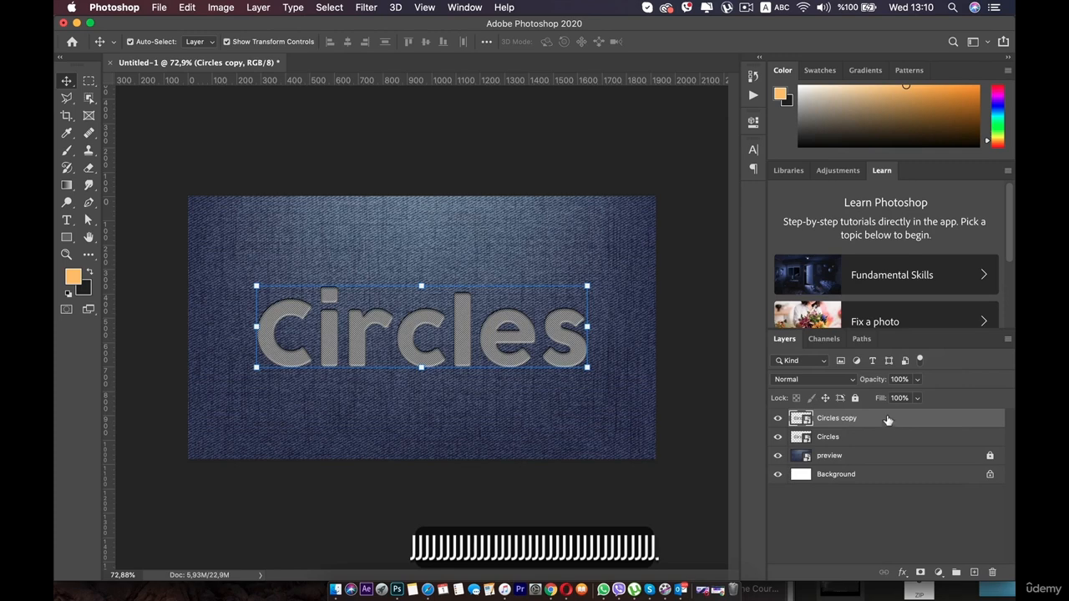
double_click(828, 417)
type("Shadow")
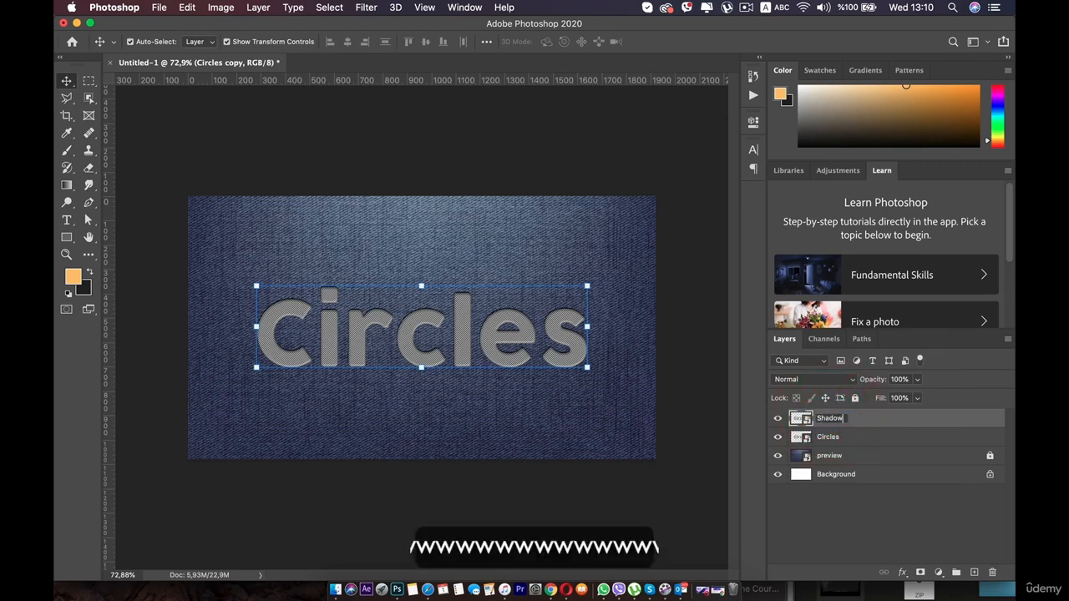
key("Return")
left_click_drag(882, 425, 890, 442)
left_click(890, 421)
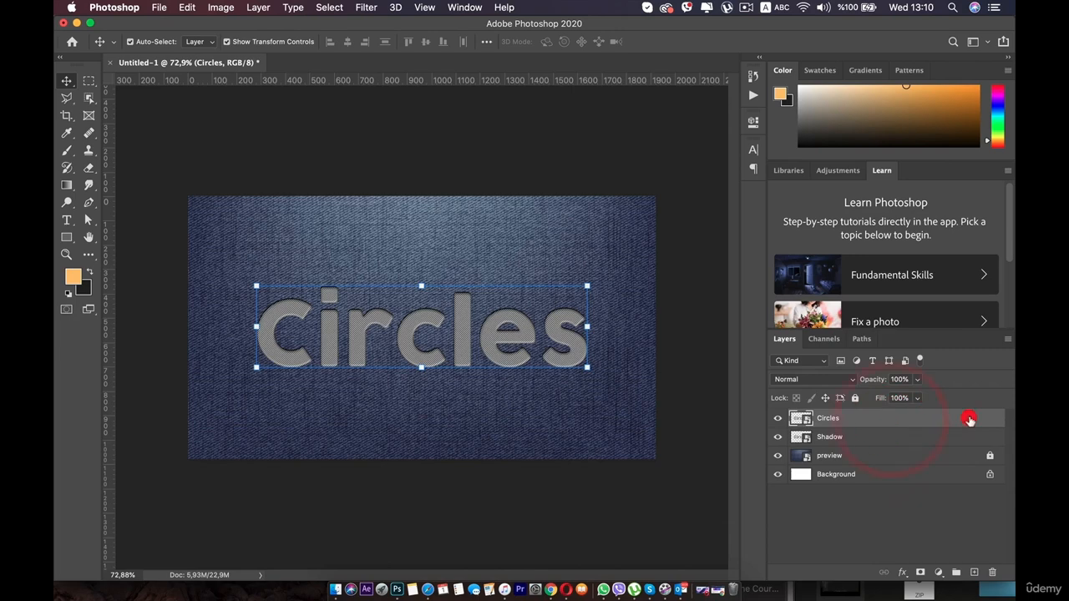
Step: Add an Inner Shadow to the Circles layer with 34% opacity, a -140° angle and 3 px distance
double_click(969, 420)
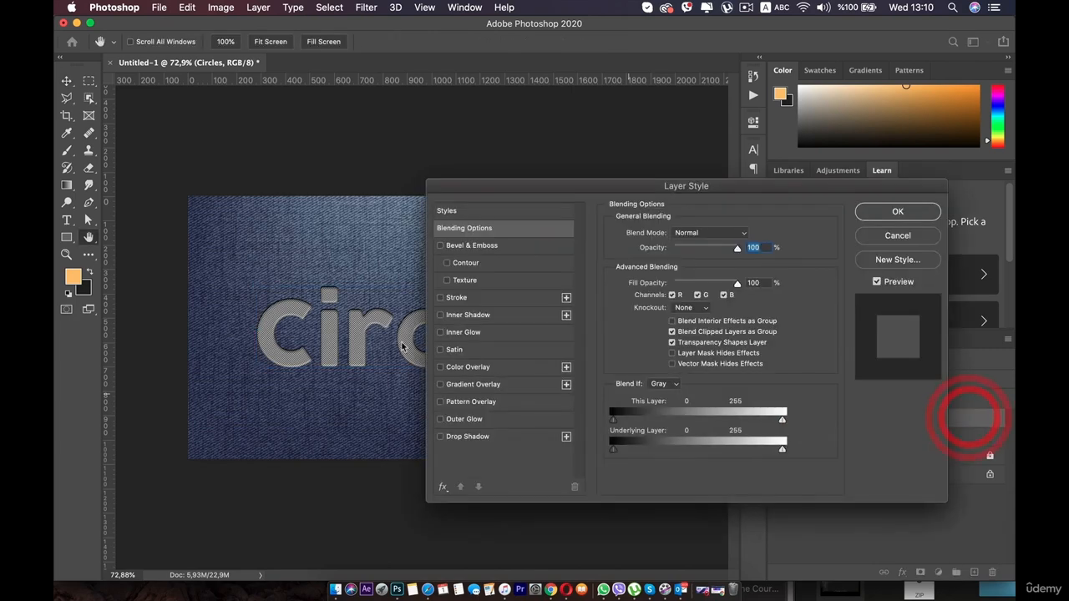
left_click(478, 315)
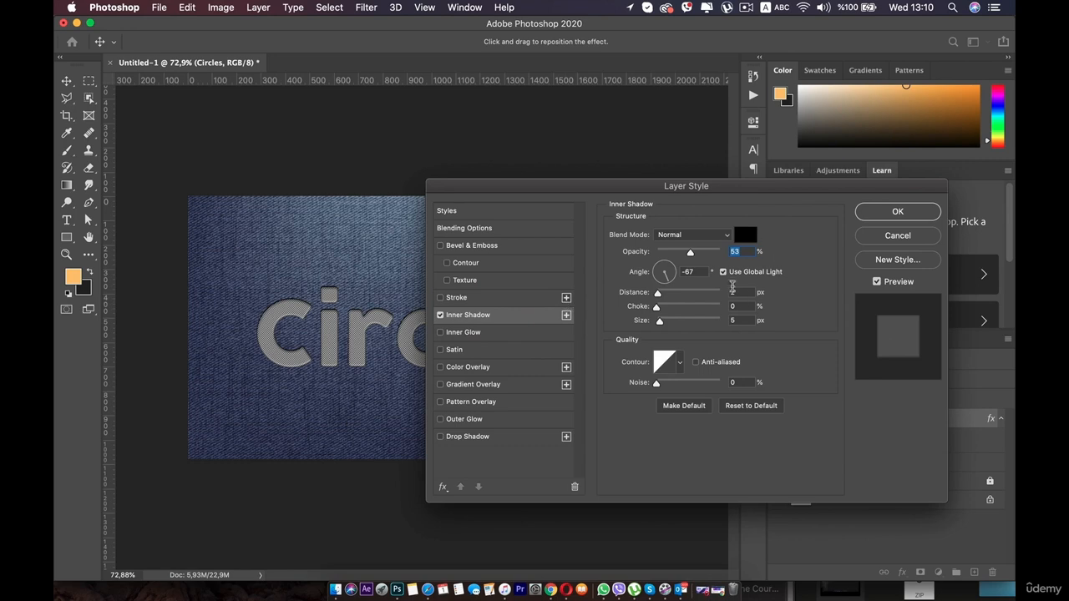
left_click_drag(690, 252, 682, 256)
left_click(682, 254)
left_click_drag(679, 255, 678, 258)
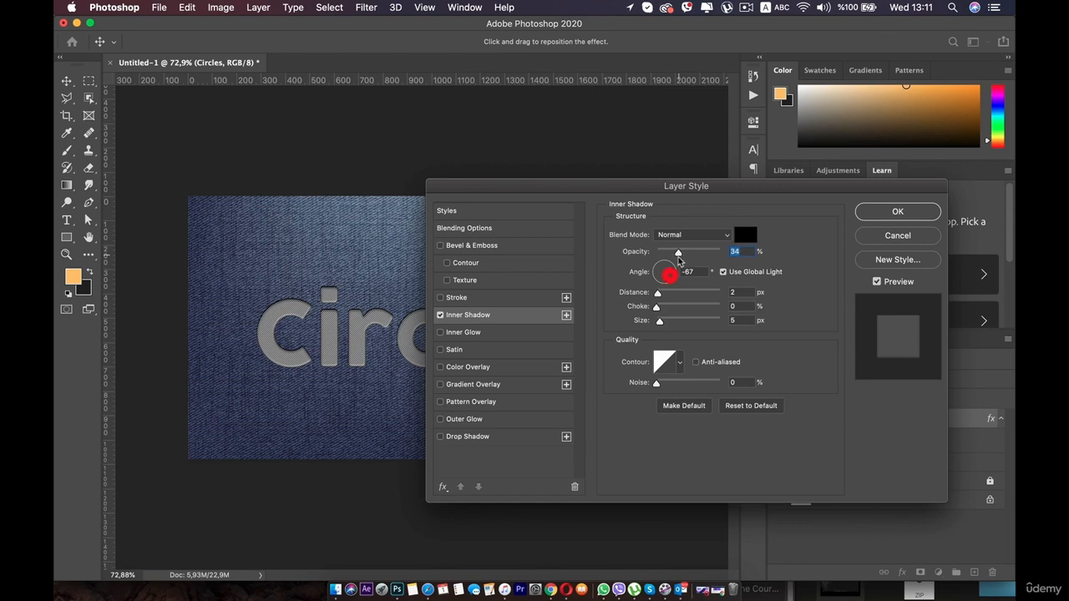
mouse_move(668, 284)
left_mouse_down()
mouse_move(658, 284)
mouse_move(660, 267)
mouse_move(656, 277)
left_mouse_up()
left_click(658, 296)
left_click(769, 350)
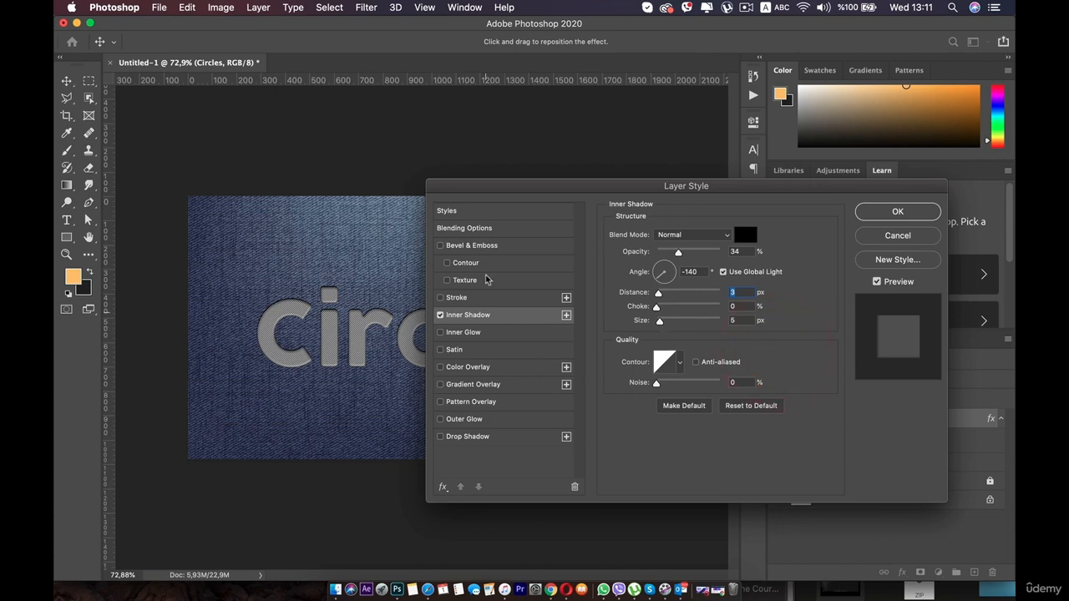
Step: Add a Bevel & Emboss in Inner Bevel style with 63% depth and 16 px size
left_click(480, 246)
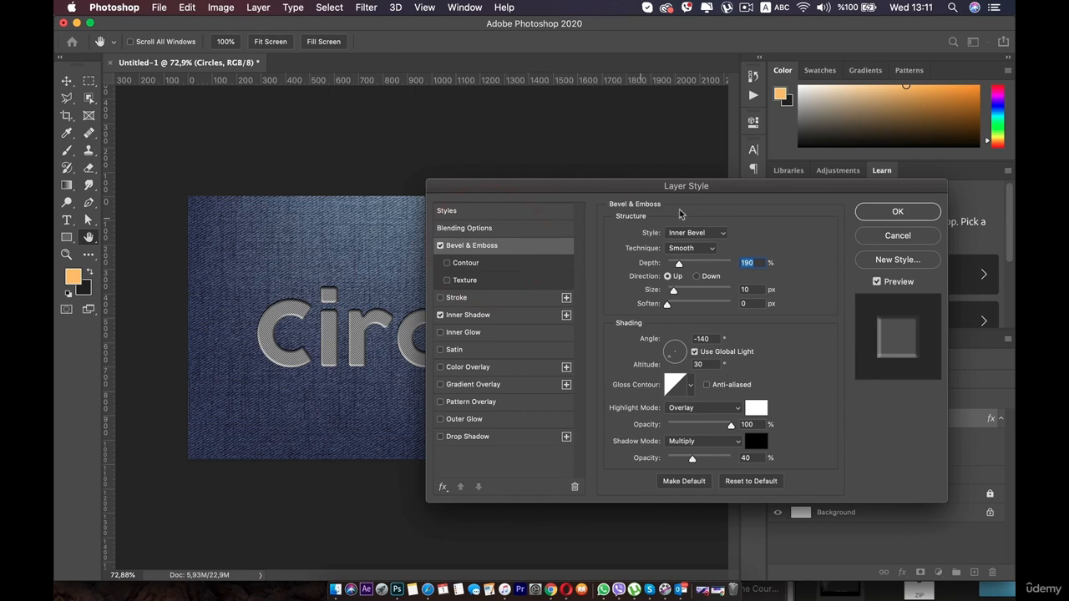
left_click(697, 233)
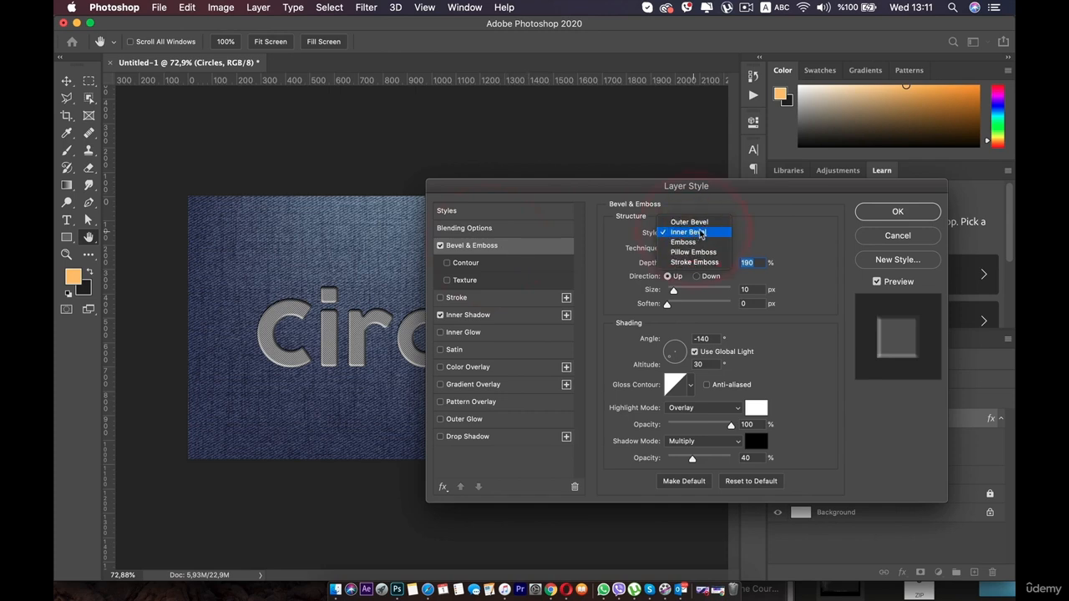
left_click(699, 234)
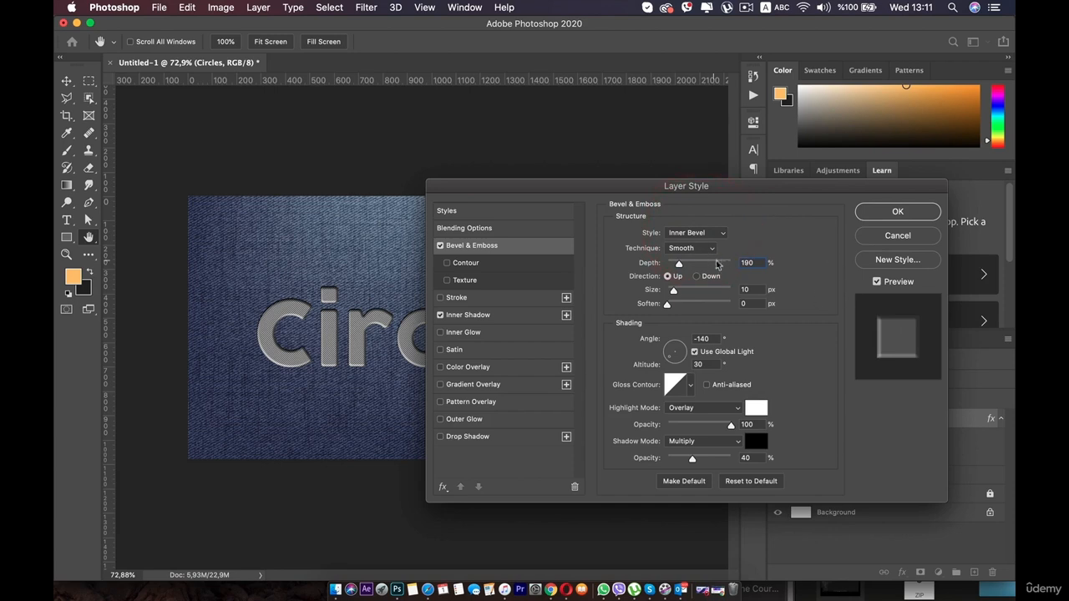
left_click_drag(681, 265, 673, 264)
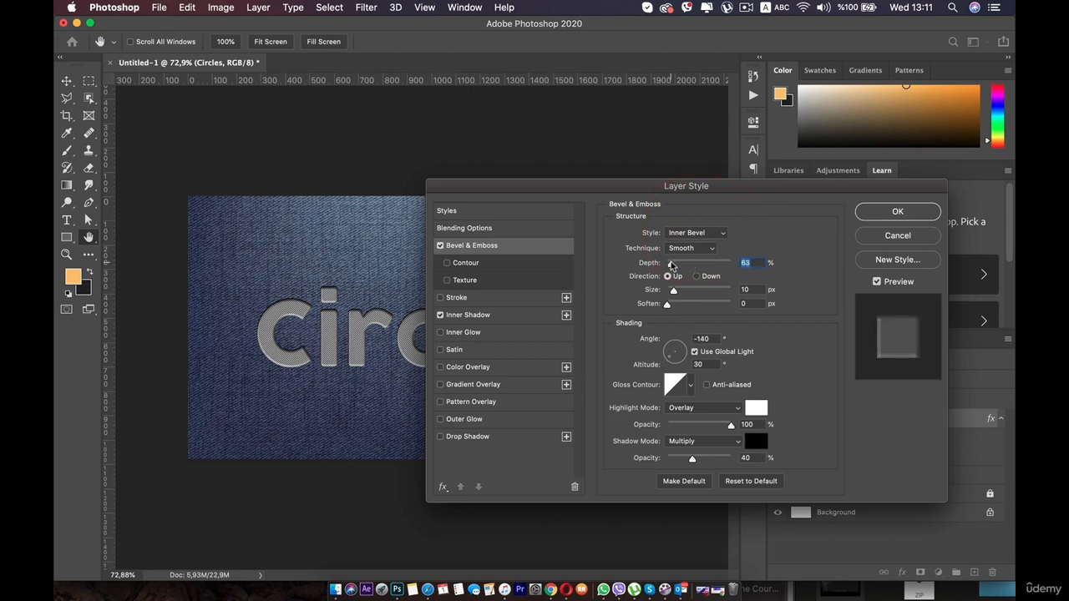
left_click(671, 265)
mouse_move(674, 291)
left_mouse_down()
mouse_move(708, 290)
mouse_move(676, 289)
left_mouse_up()
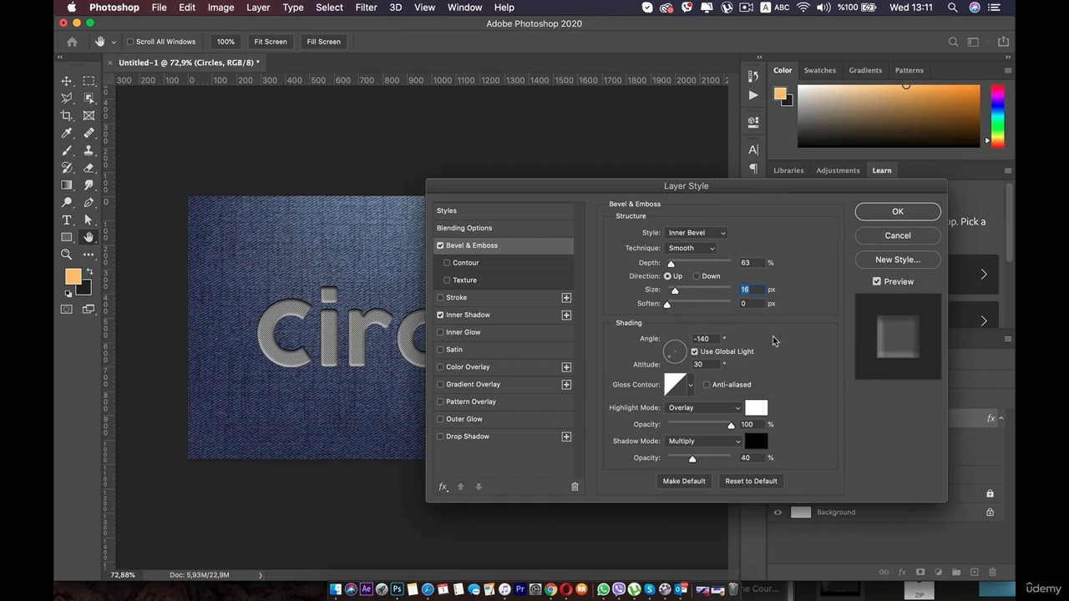
Step: Turn off global light for the bevel and set a 30° angle, 20° altitude, 86% highlight opacity and 58% shadow opacity
left_click(695, 352)
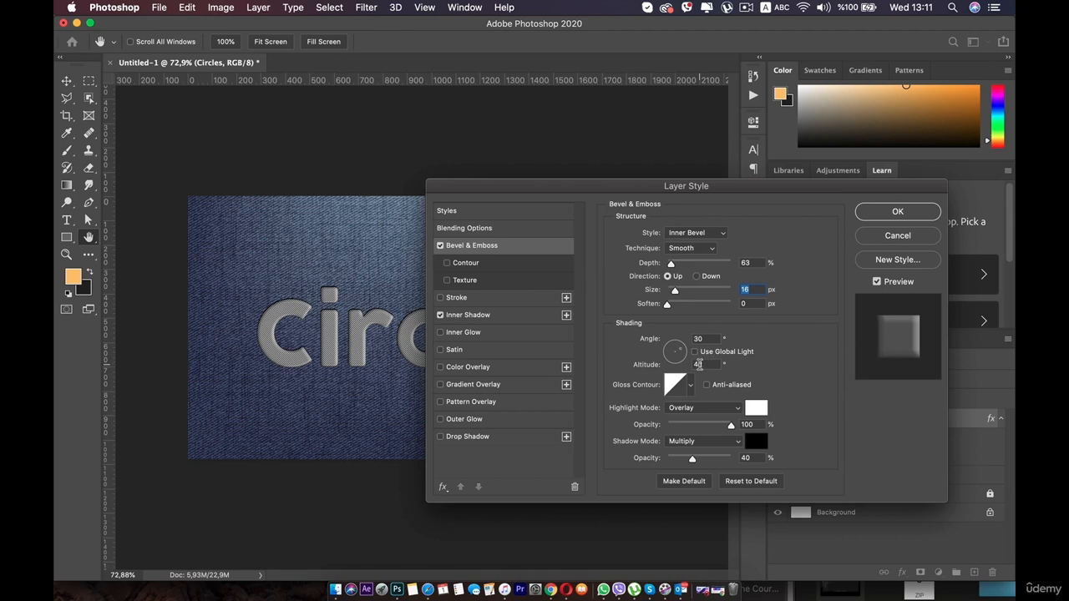
left_click(685, 365)
type("20")
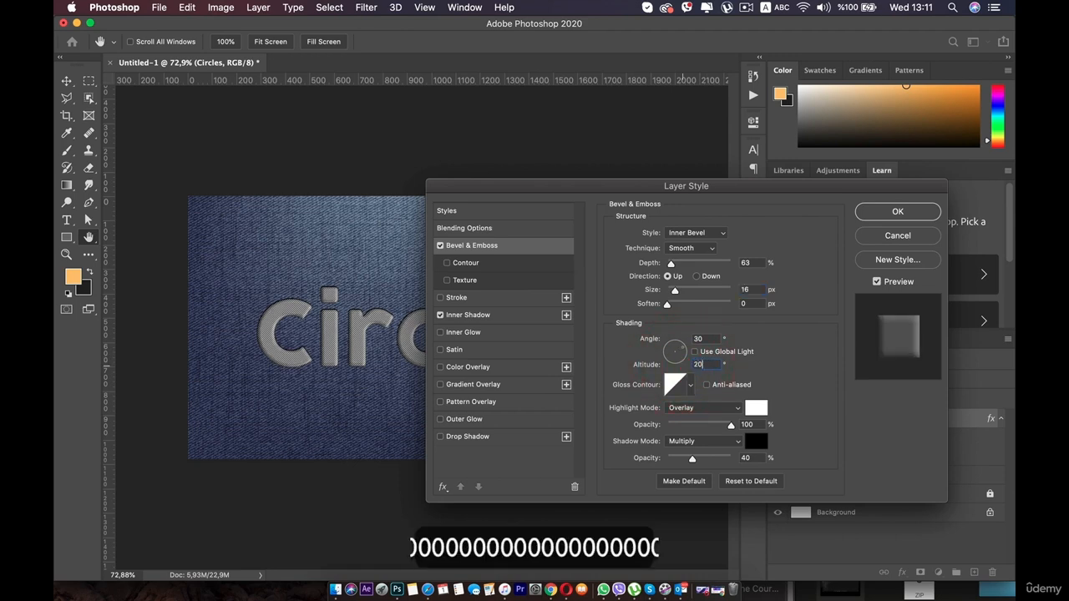
left_click(685, 353)
left_click(685, 352)
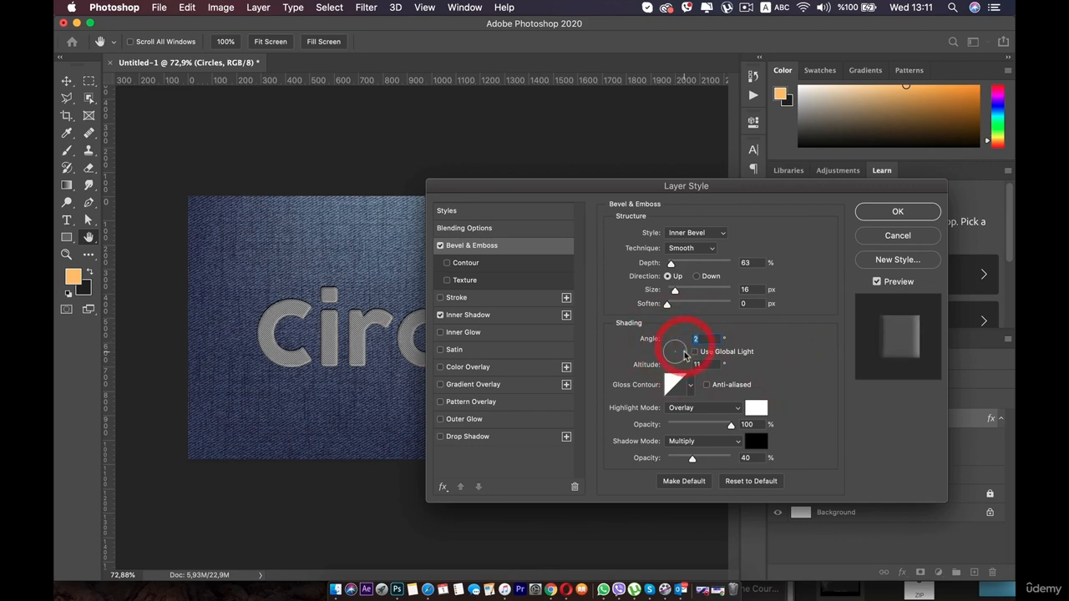
left_click(680, 340)
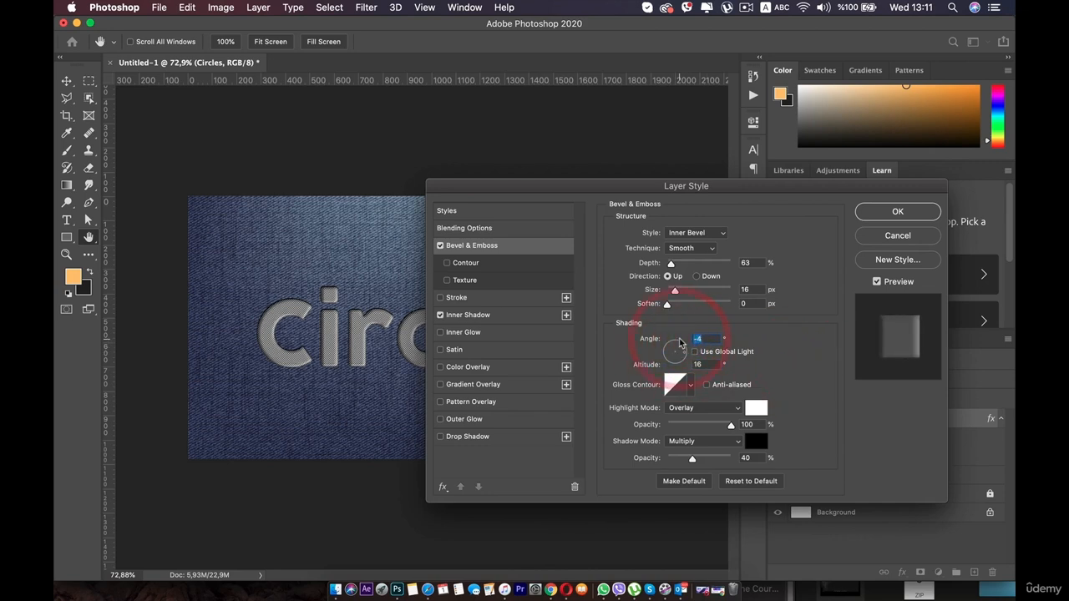
type("30")
left_click_drag(718, 364, 609, 362)
type("209")
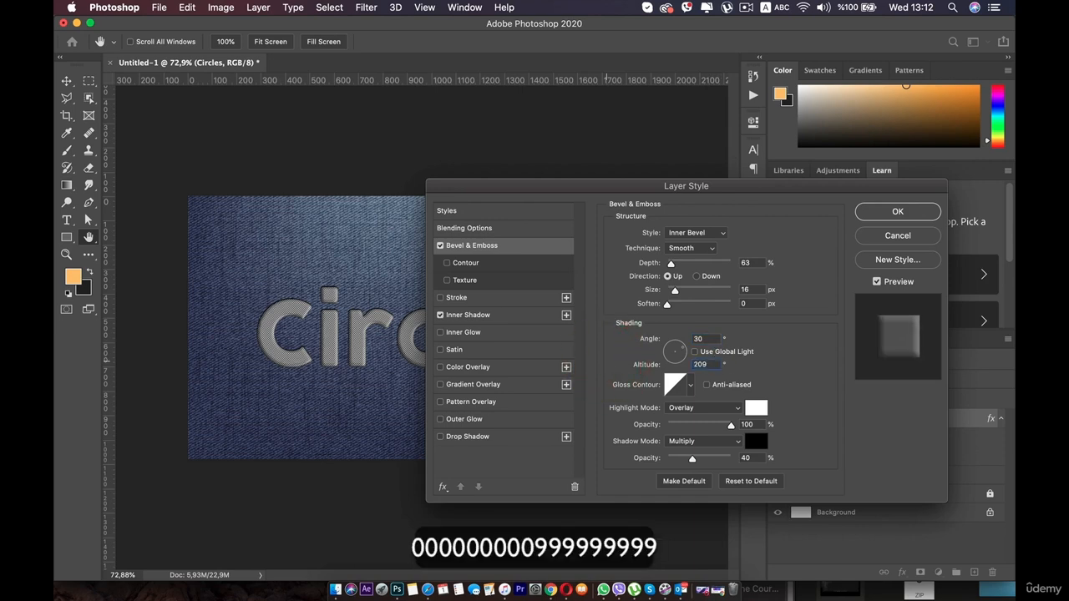
key("BackSpace")
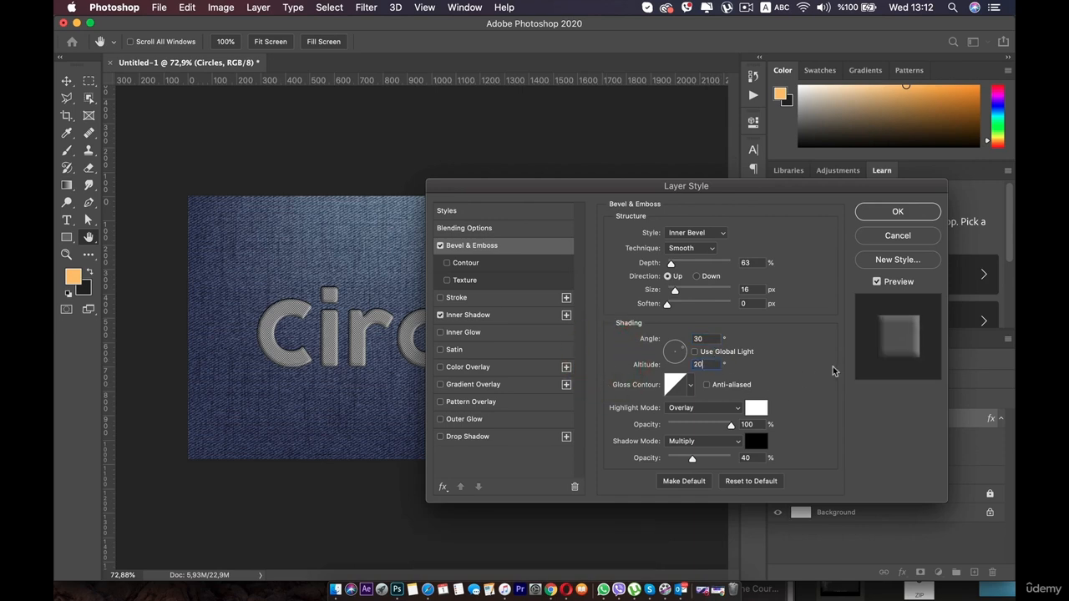
left_click(811, 351)
mouse_move(731, 426)
left_mouse_down()
mouse_move(676, 428)
mouse_move(758, 424)
mouse_move(723, 424)
left_mouse_up()
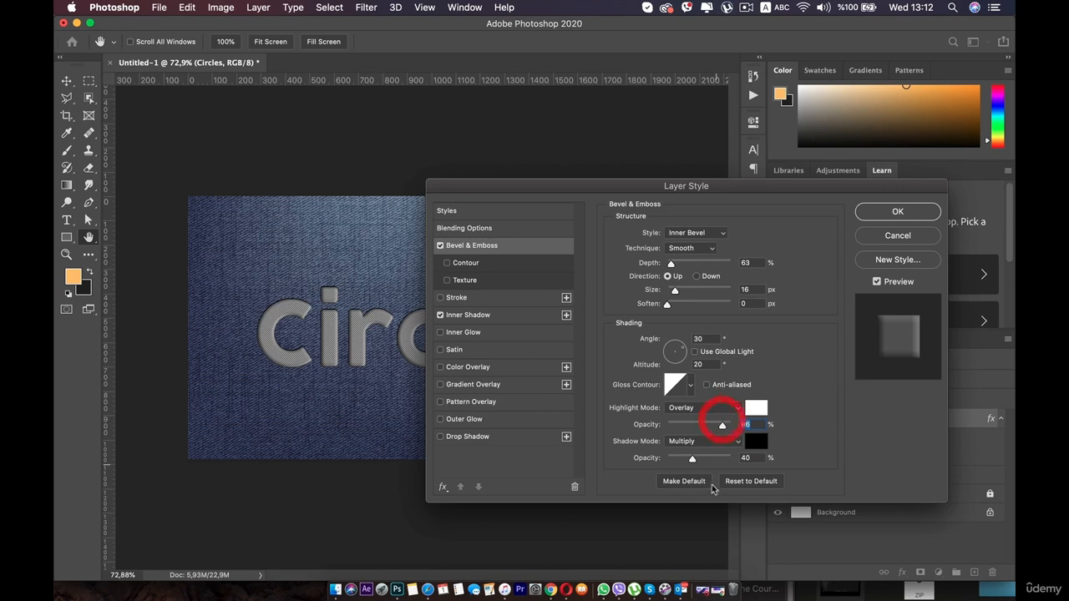
left_click_drag(692, 458, 704, 460)
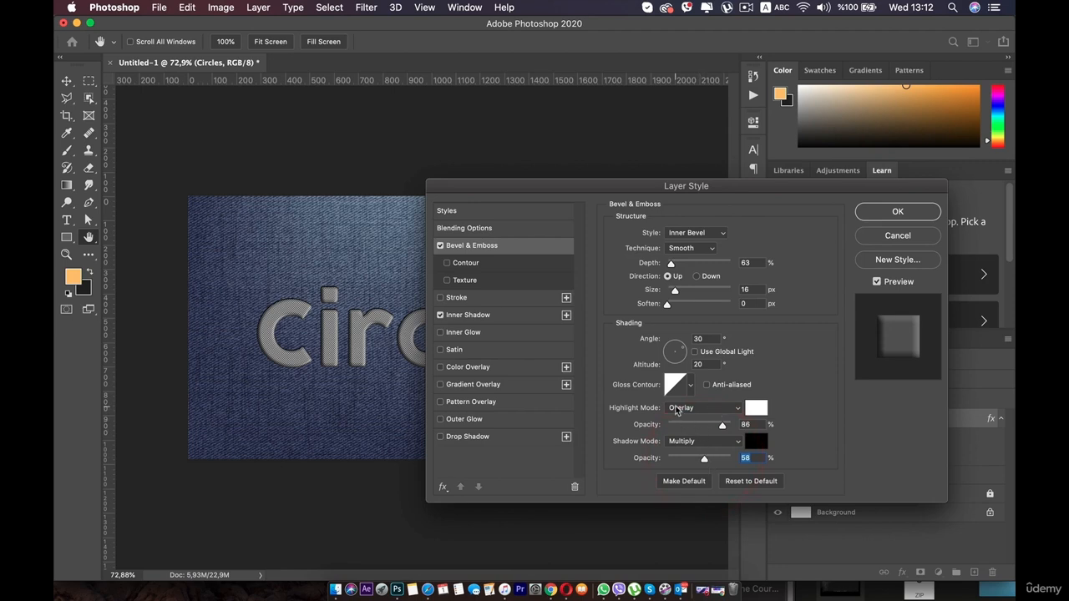
Step: Add a Color Overlay in Color blend mode and set its colour to coral red ef7a71
left_click(481, 367)
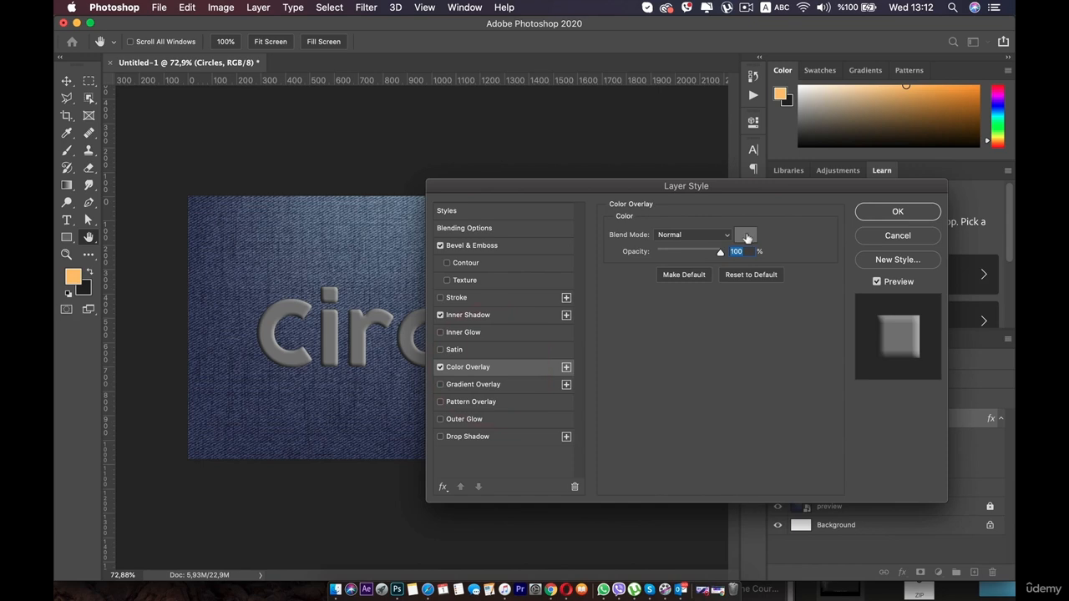
left_click(736, 237)
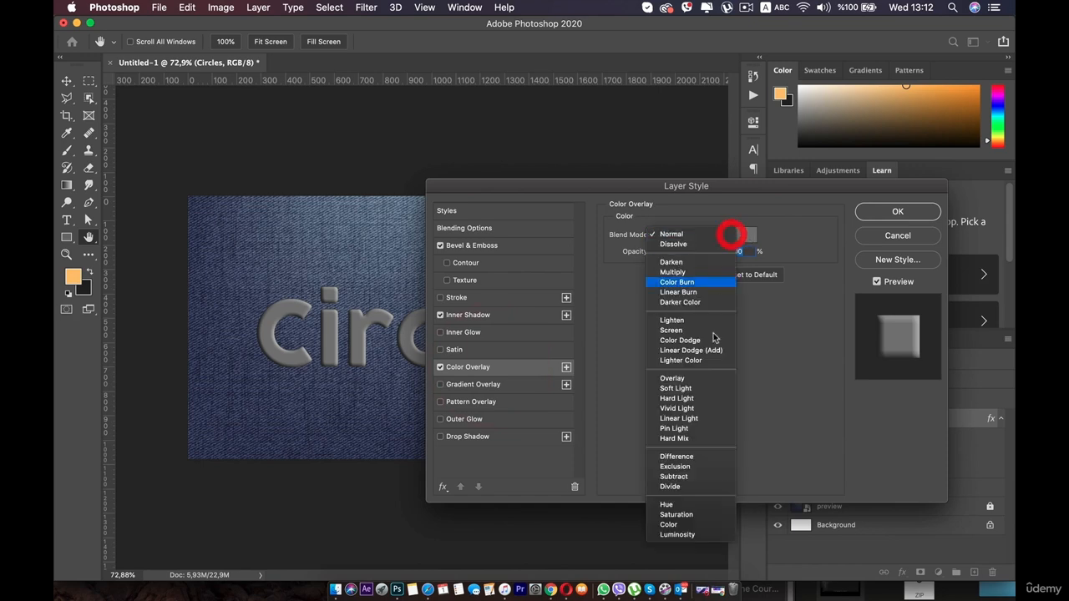
left_click(699, 525)
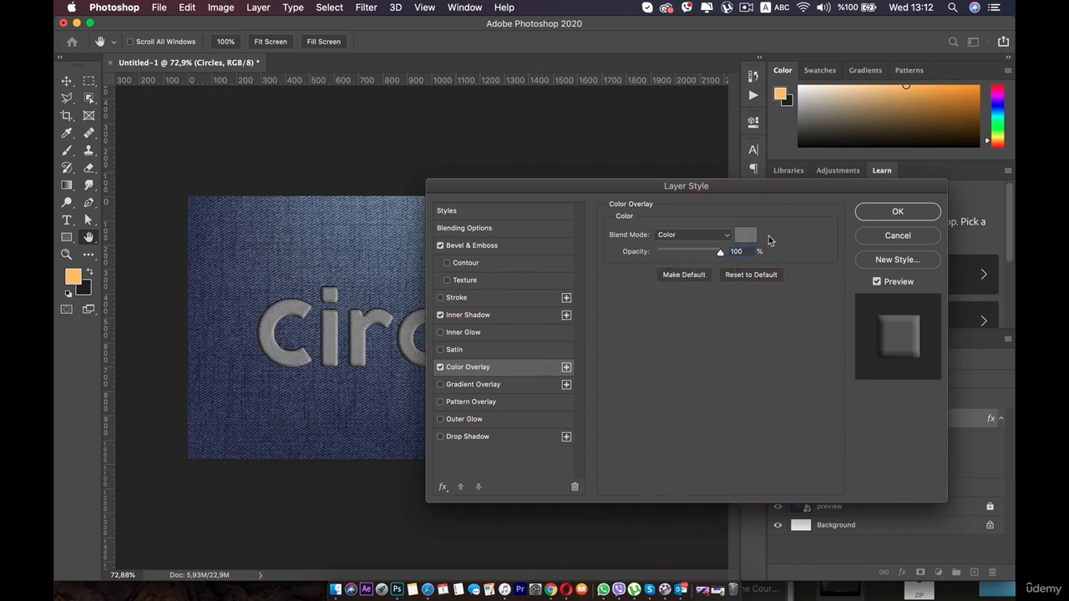
left_click(746, 238)
left_click(693, 317)
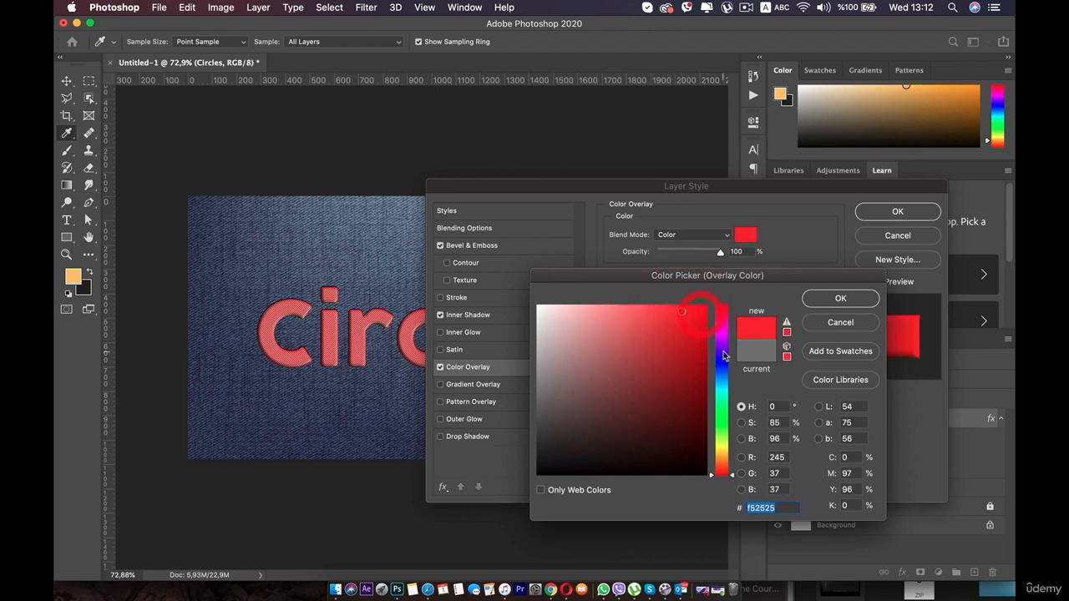
left_click(723, 343)
mouse_move(724, 344)
left_mouse_down()
mouse_move(725, 470)
mouse_move(724, 306)
left_mouse_up()
left_click(626, 316)
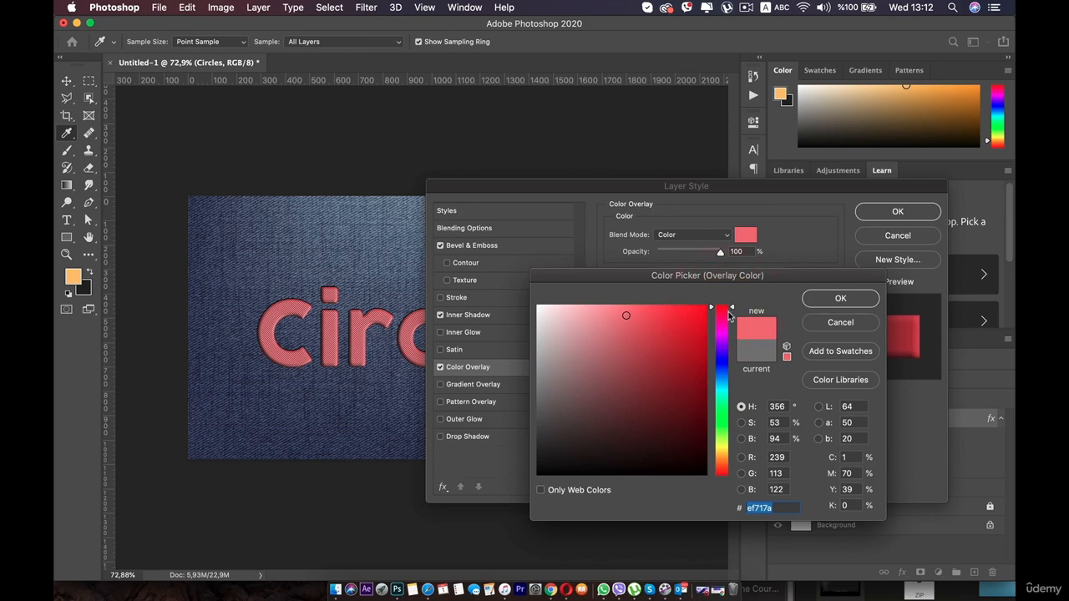
left_click(723, 453)
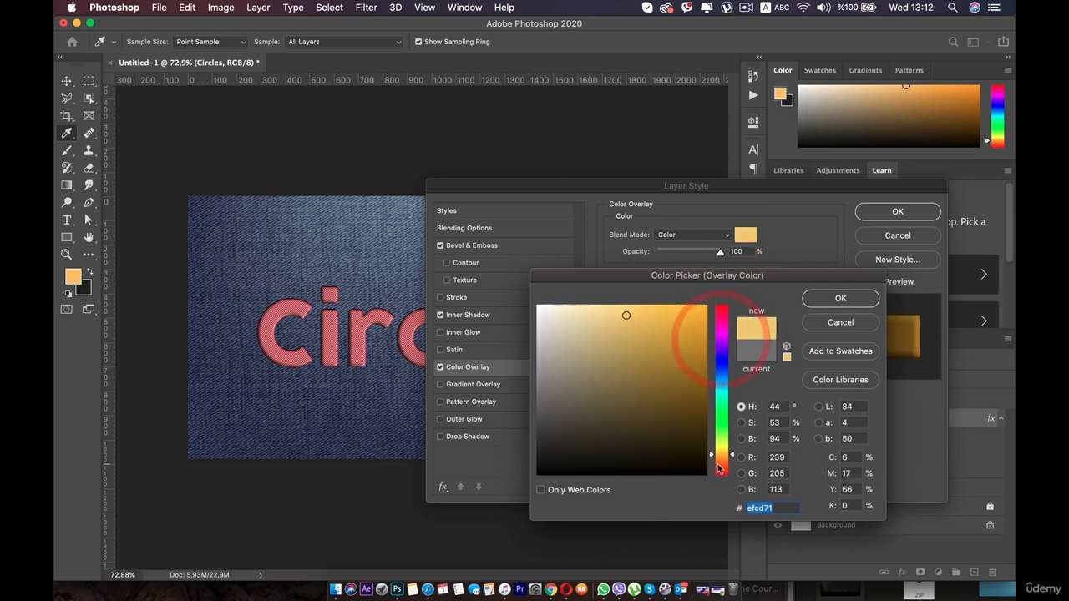
left_click_drag(723, 453, 723, 477)
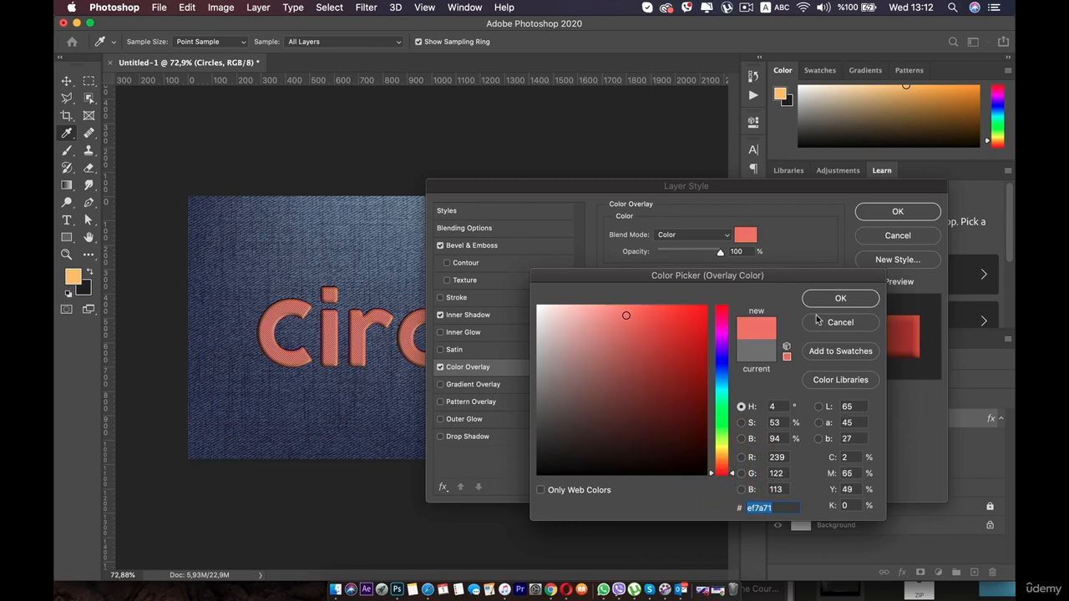
left_click(841, 300)
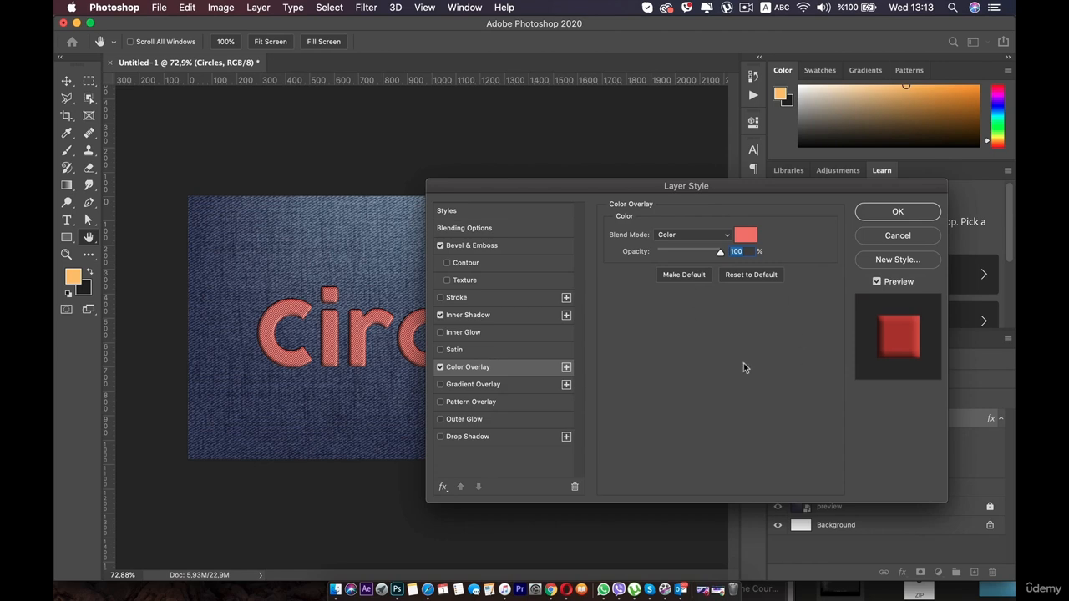
Step: Add a Gradient Overlay to the Circles layer using the Foreground to Transparent gradient preset
left_click(473, 386)
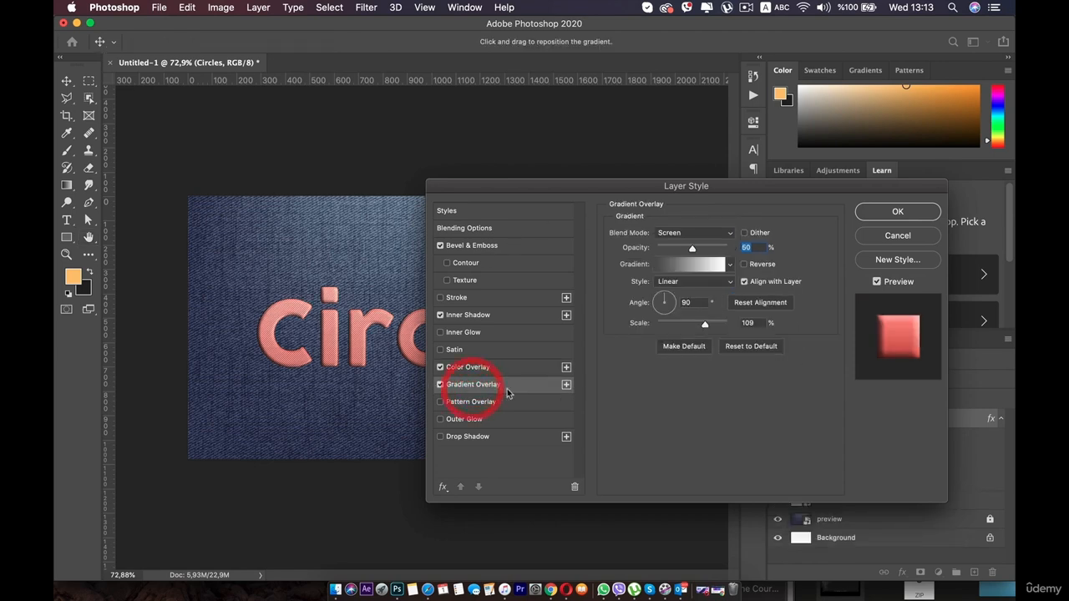
left_click(727, 264)
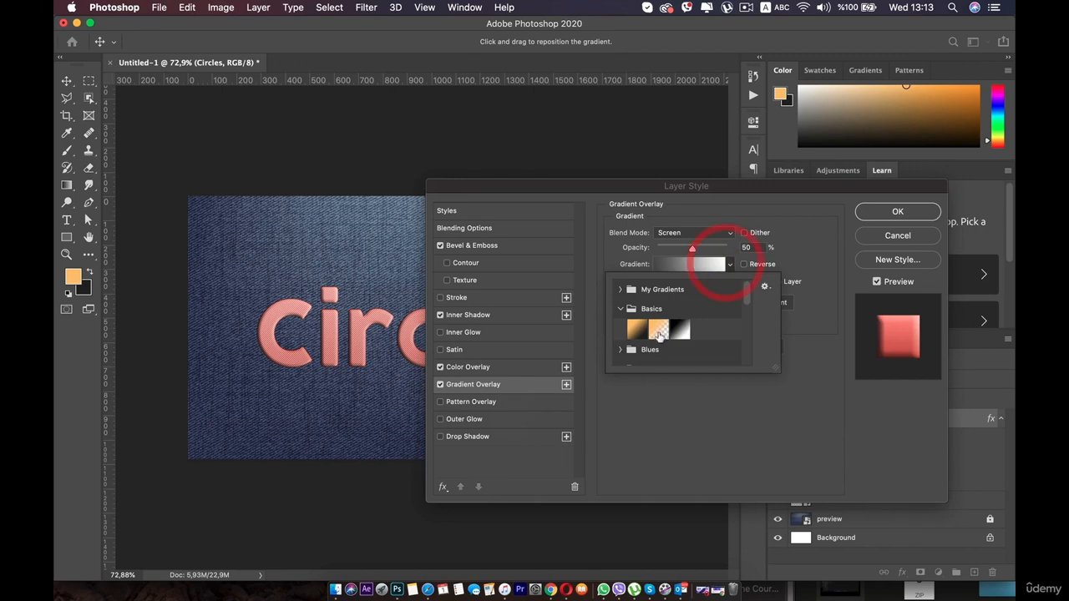
left_click(657, 331)
left_click(640, 246)
Step: Set both colour stops of the overlay gradient to white
left_click(675, 264)
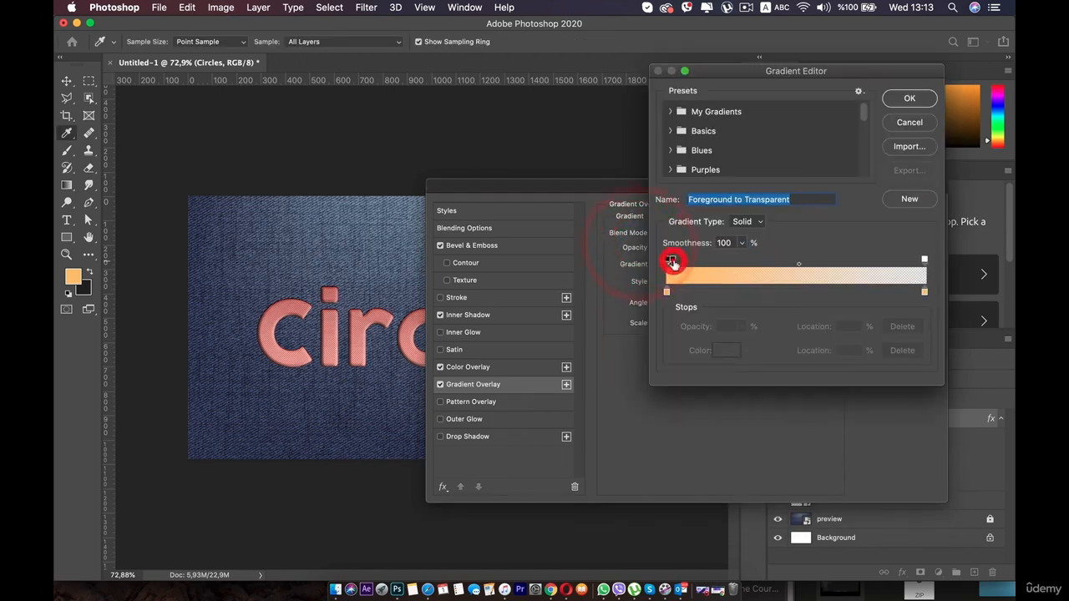
left_click(672, 261)
left_click_drag(672, 260, 658, 166)
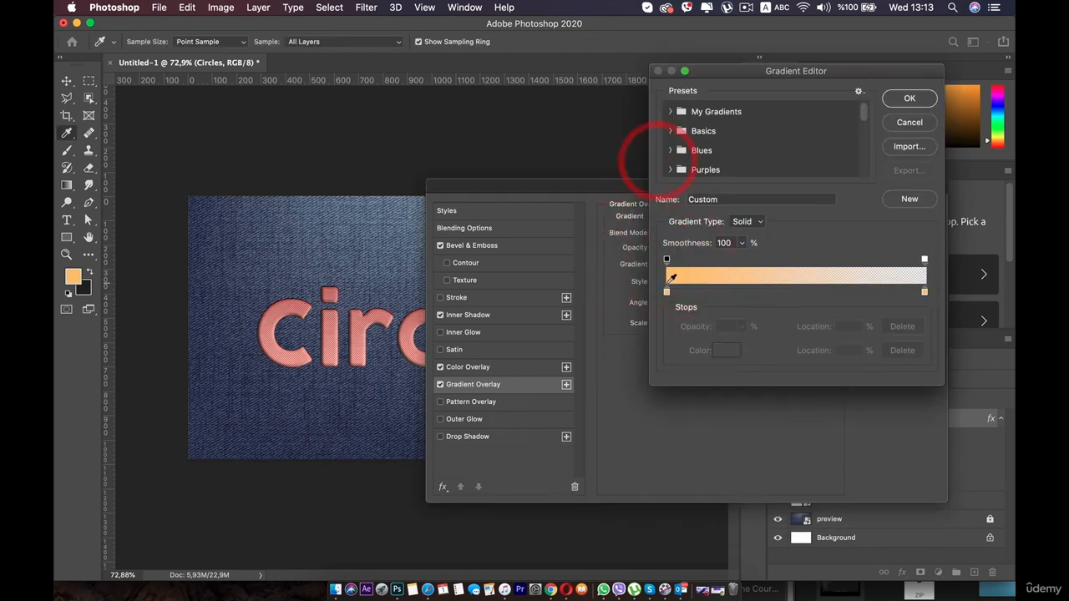
double_click(666, 292)
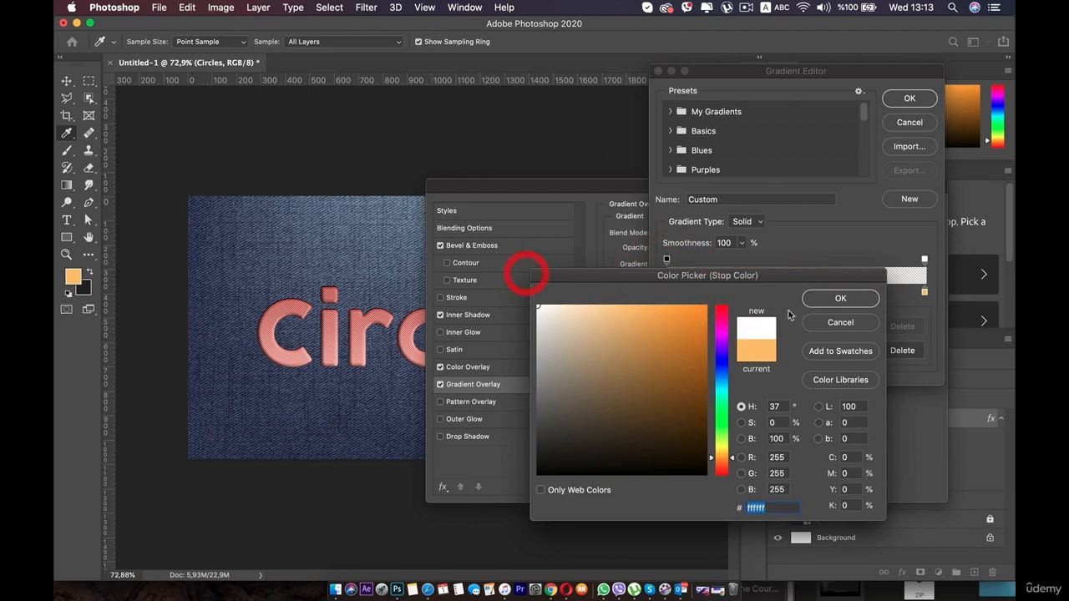
left_click(539, 306)
left_click(823, 302)
left_click(925, 291)
double_click(924, 291)
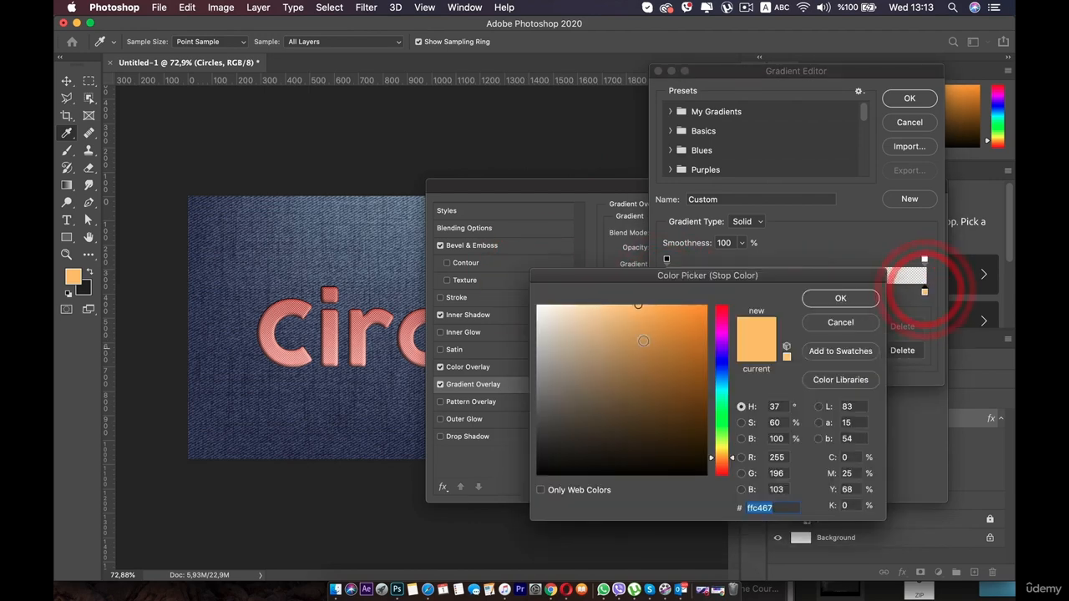
left_click_drag(568, 321, 531, 266)
left_click(824, 299)
left_click(699, 267)
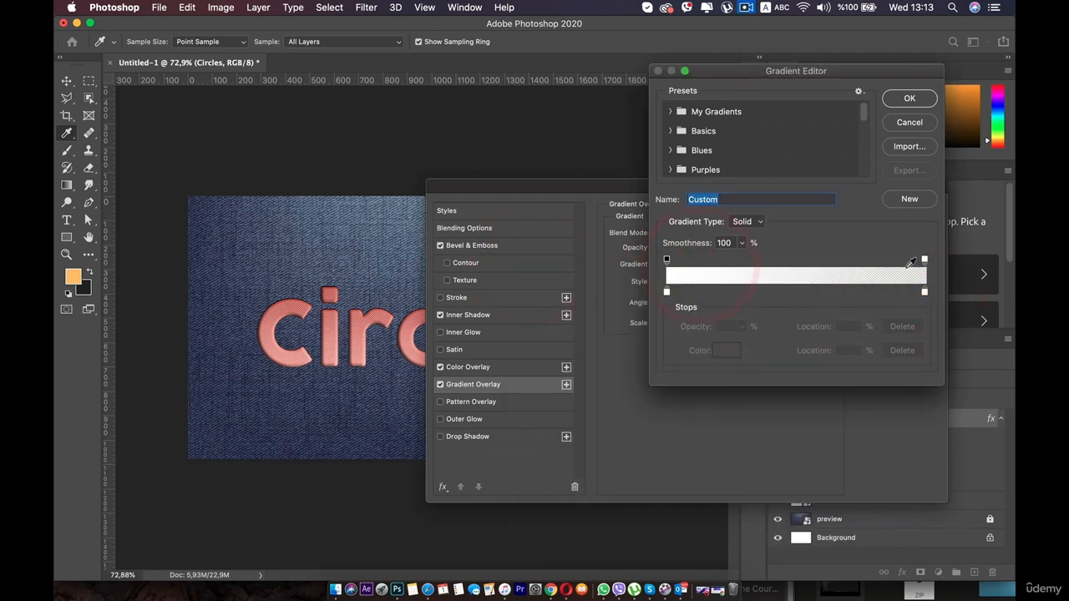
Step: Raise the transparent end stop of the gradient to 100% opacity and accept the edited gradient
left_click(925, 260)
left_click(925, 260)
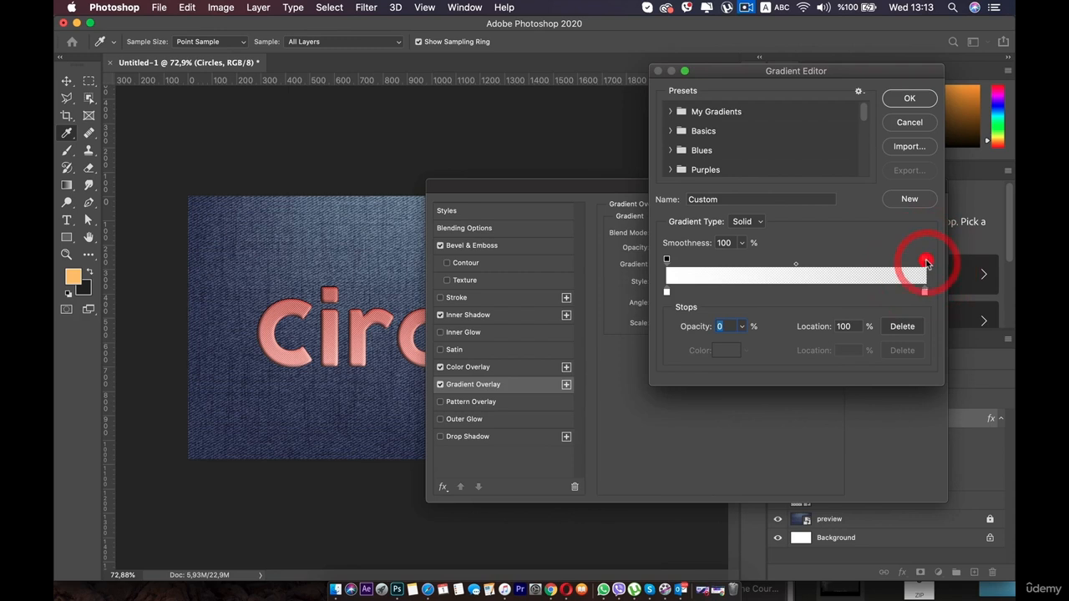
left_click(924, 259)
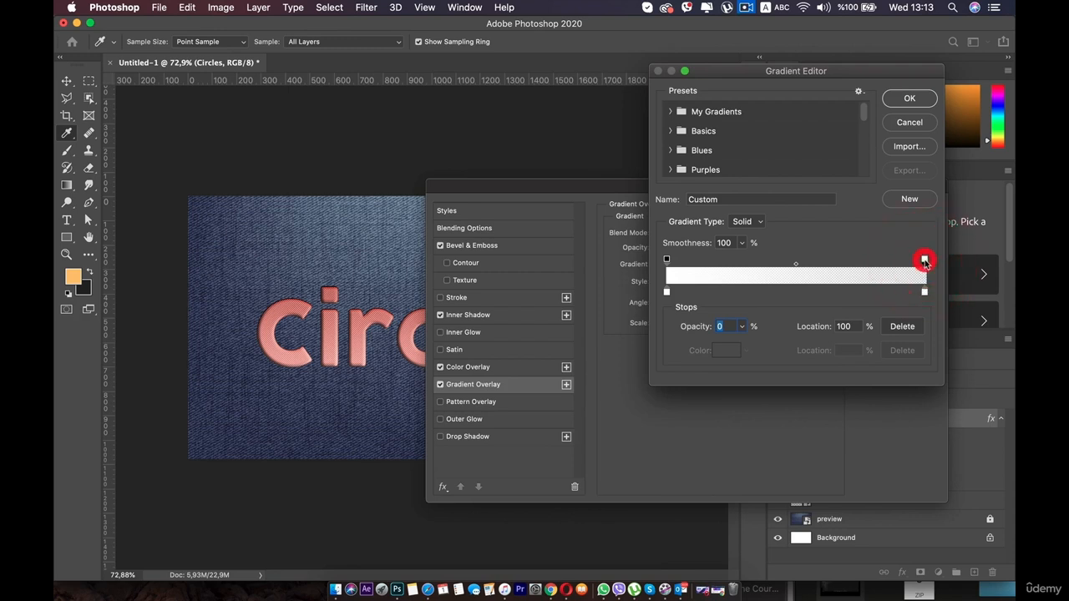
left_click(742, 326)
left_click_drag(735, 342, 834, 353)
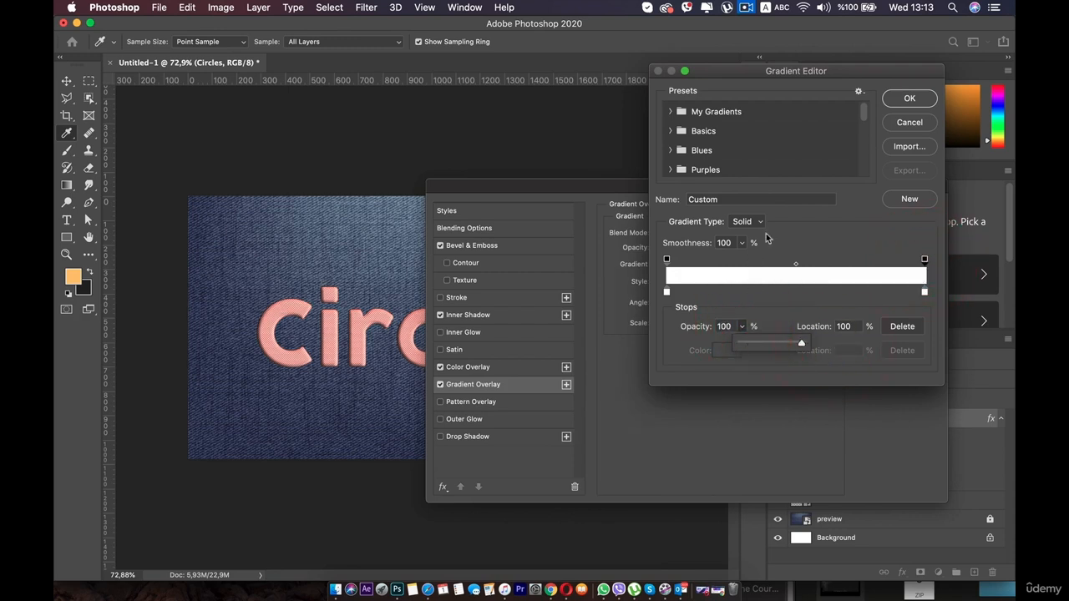
left_click(921, 97)
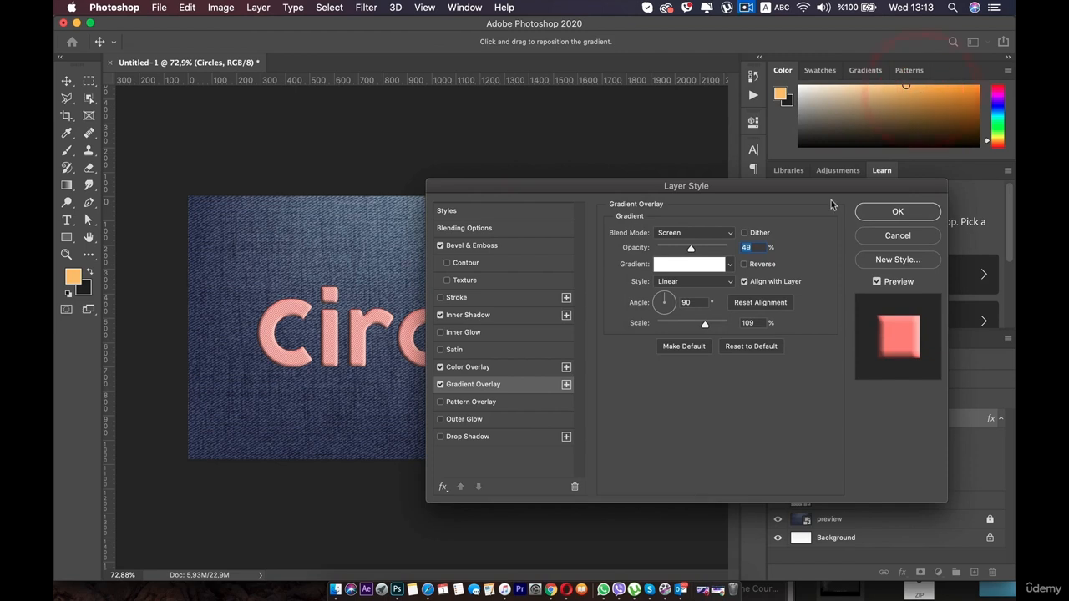
Step: Set the Gradient Overlay's style to Reflected and its blend mode to Soft Light
left_click(698, 284)
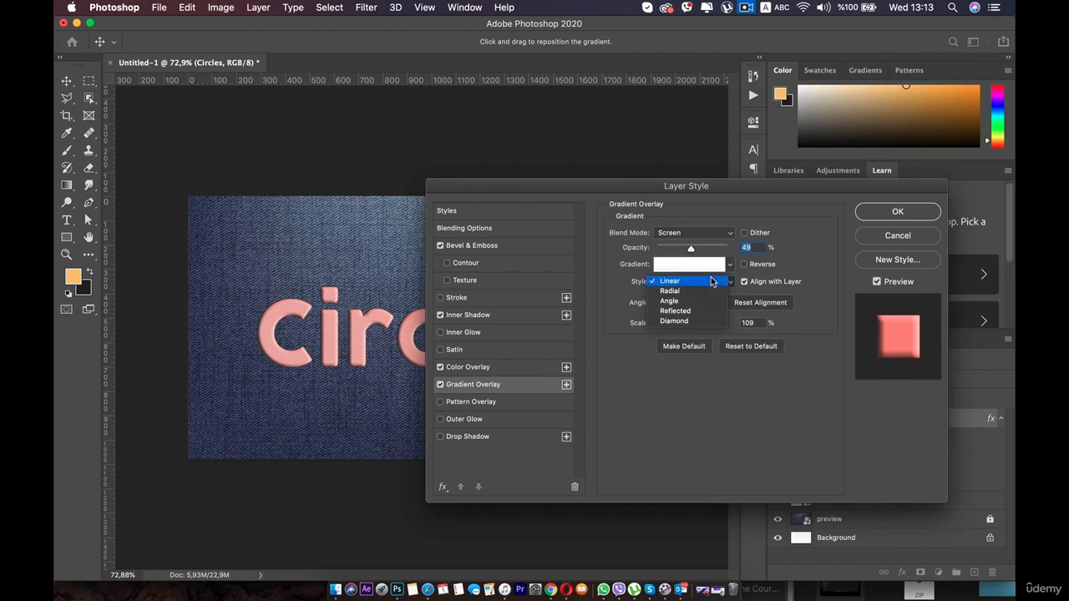
left_click(685, 311)
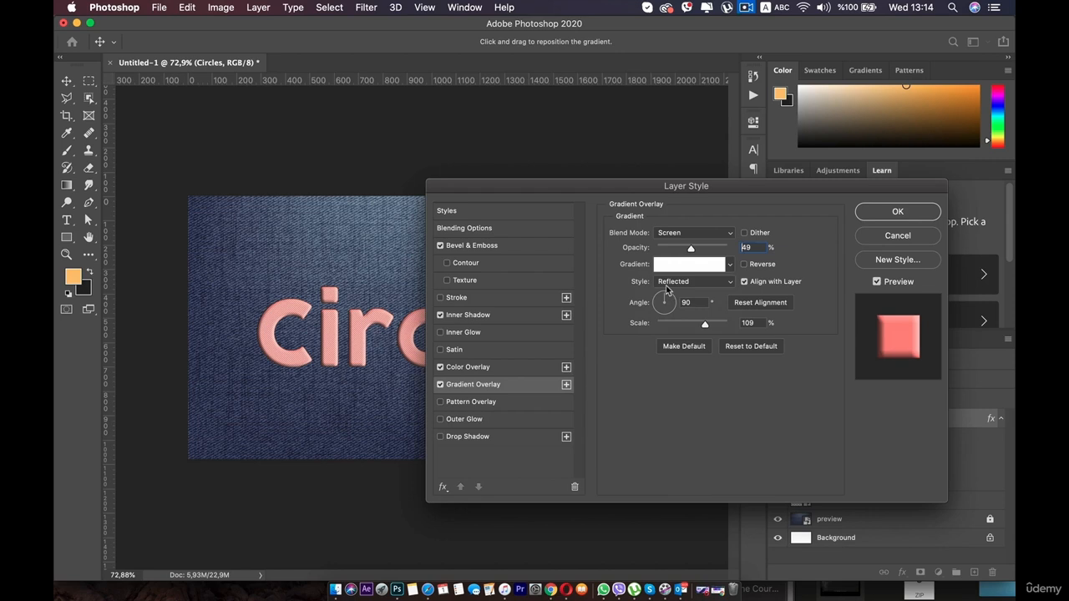
left_click(701, 235)
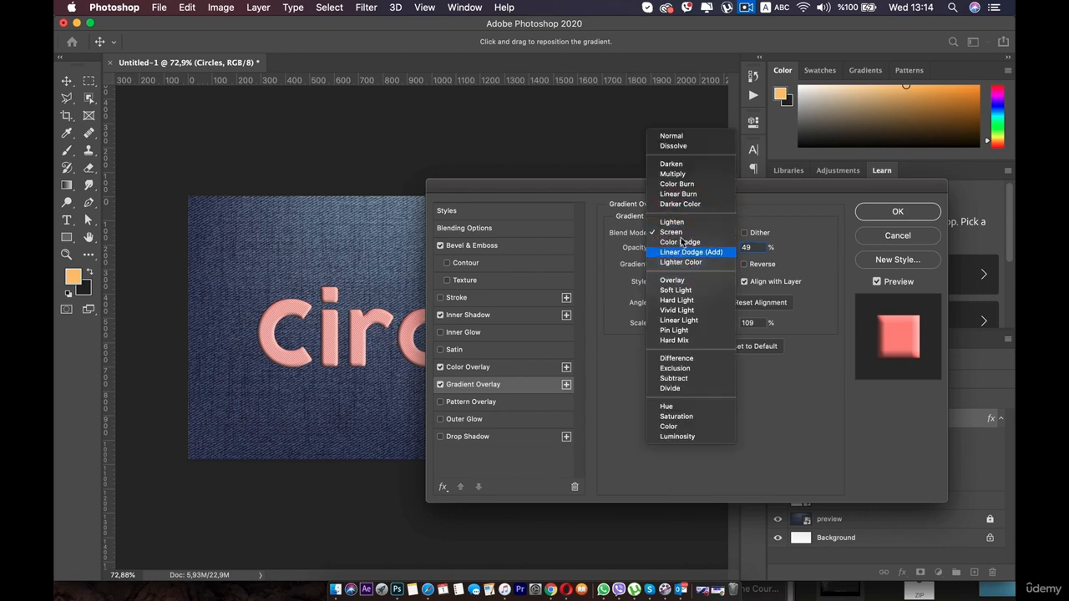
left_click(685, 290)
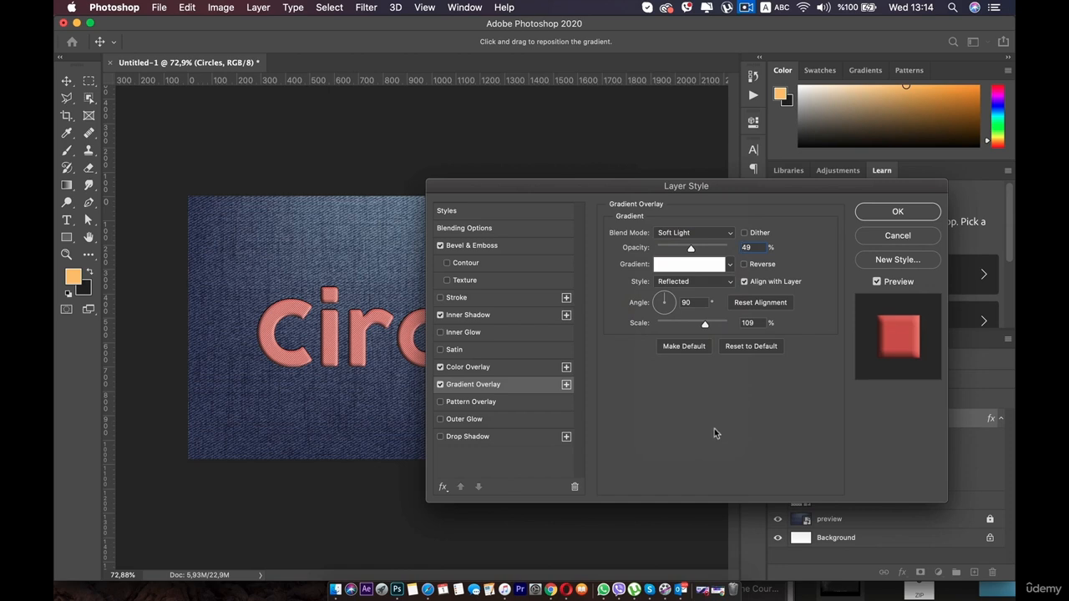
Step: Set the Gradient Overlay to 96% scale and 72% opacity, and apply the layer styles
left_click(441, 385)
left_click(441, 385)
left_click_drag(700, 325, 698, 327)
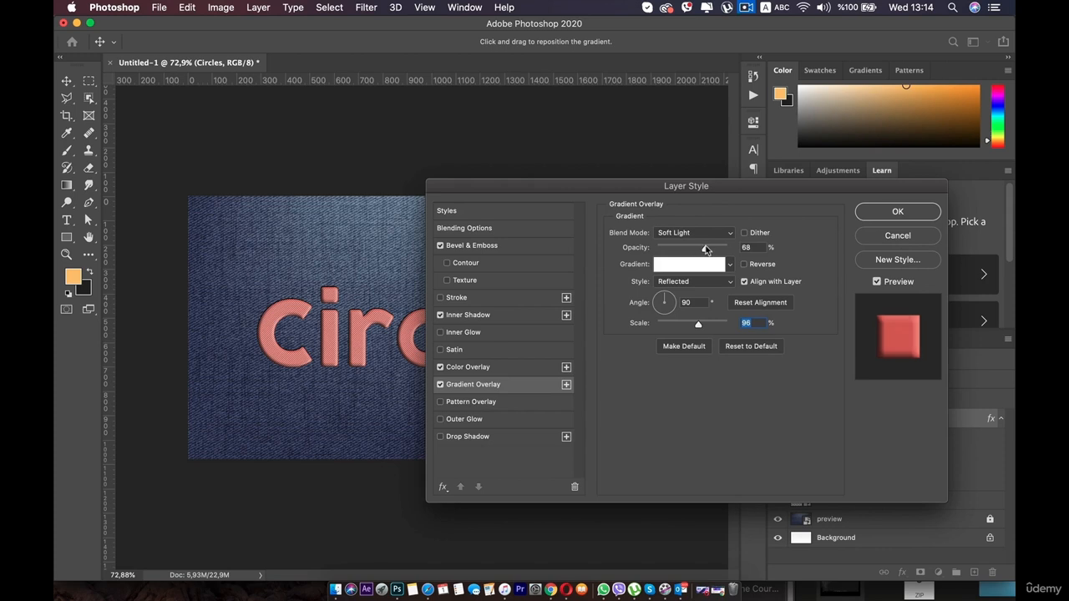
left_click_drag(702, 248, 665, 250)
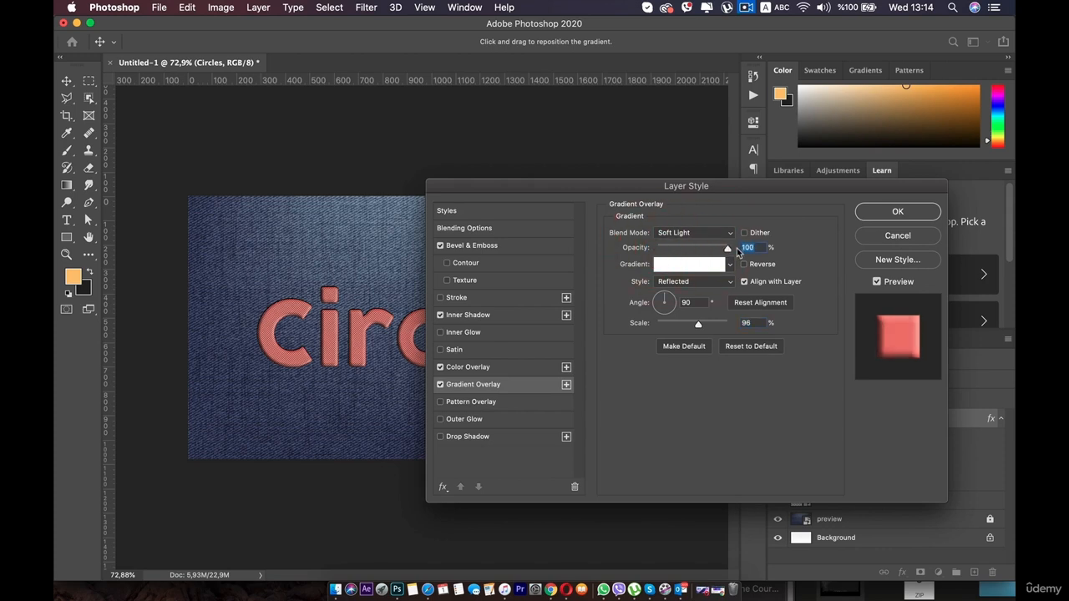
left_click(723, 250)
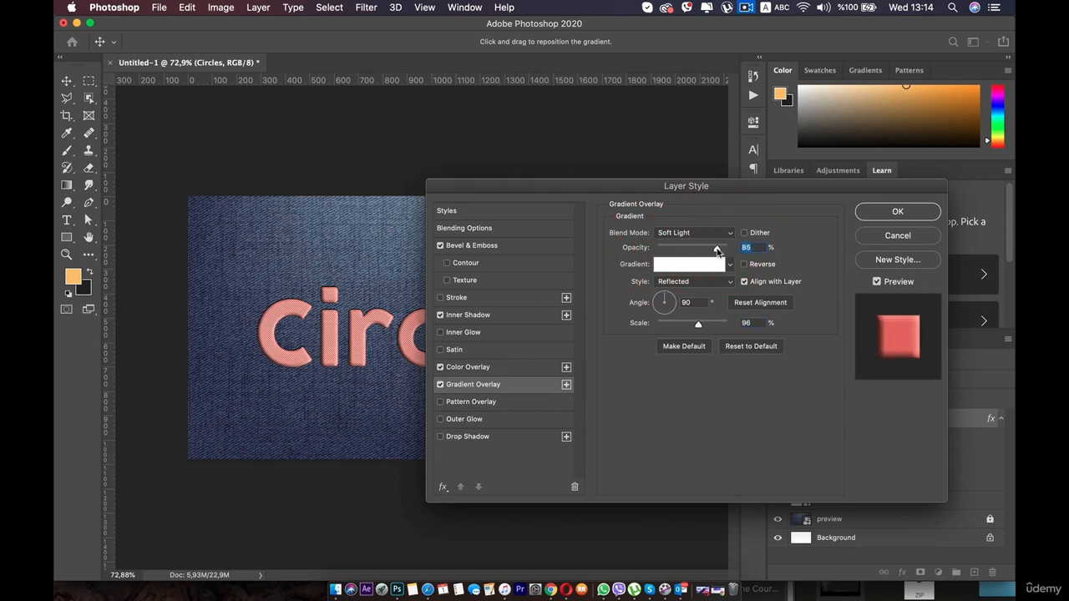
left_click_drag(718, 251, 708, 252)
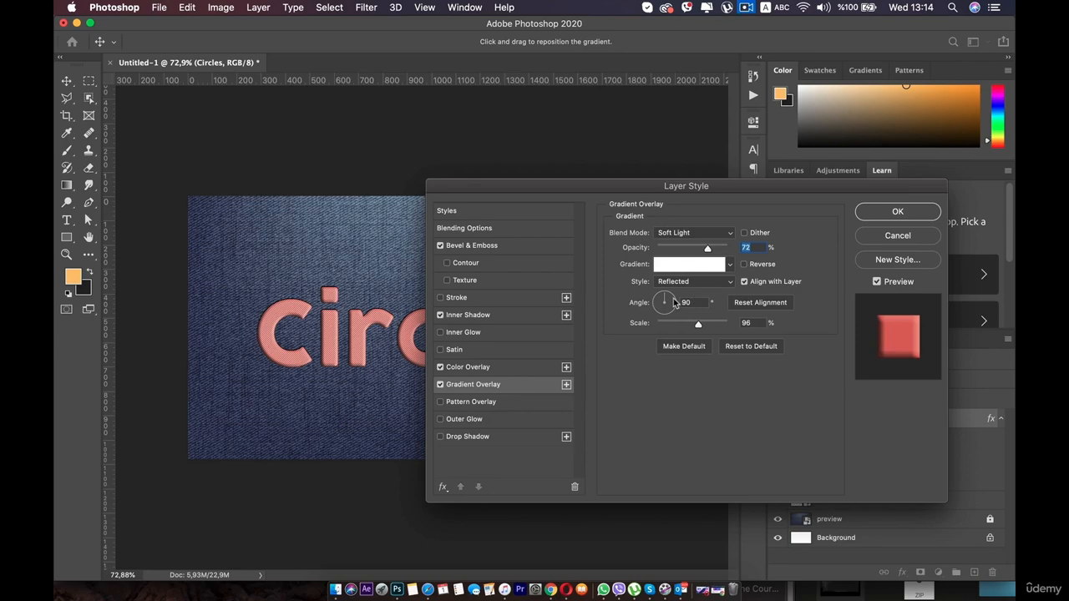
left_click(879, 212)
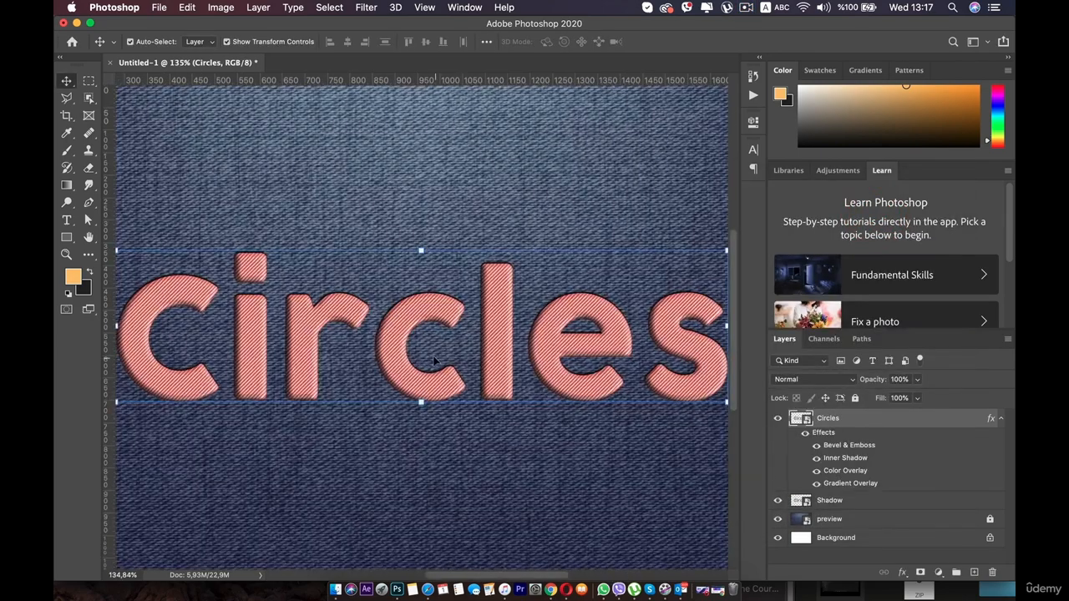
Step: Apply a Ripple distortion filter to the Circles layer with an amount of 25%
scroll(433, 360, "down", 2)
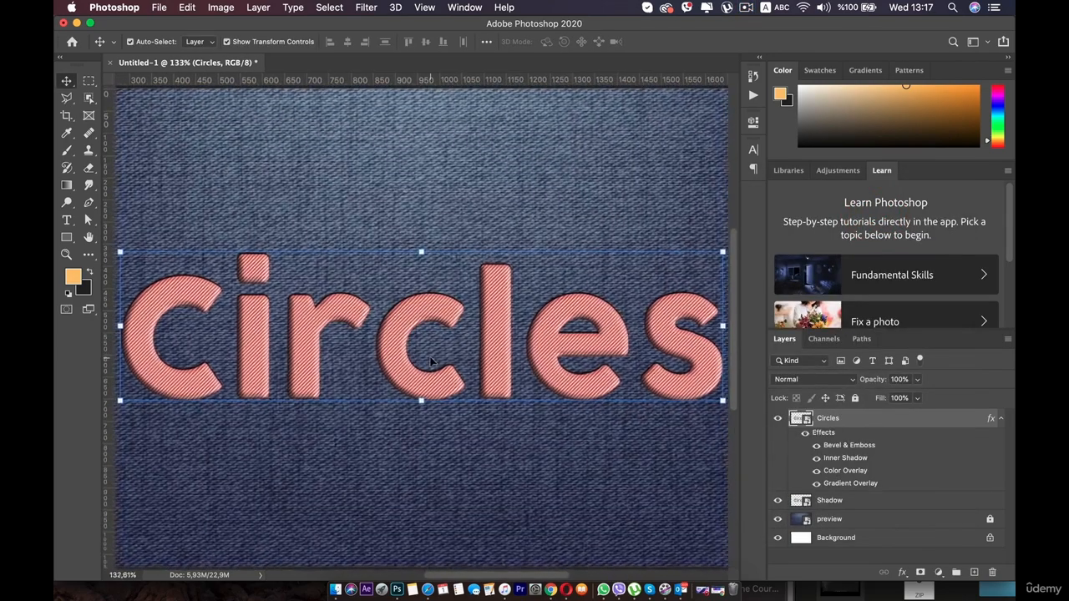
scroll(359, 317, "down", 3)
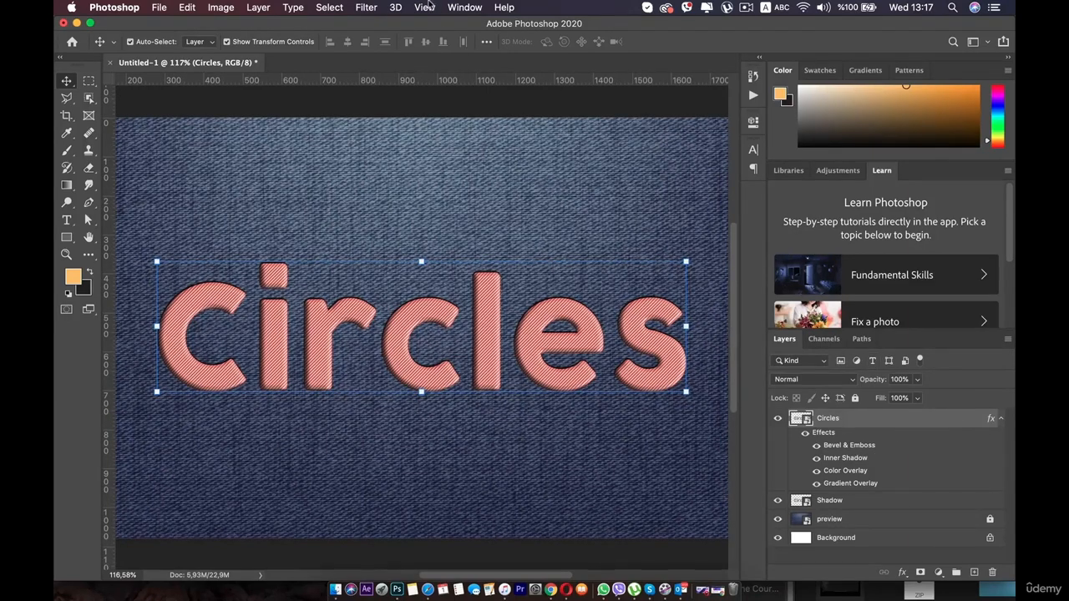
left_click(378, 7)
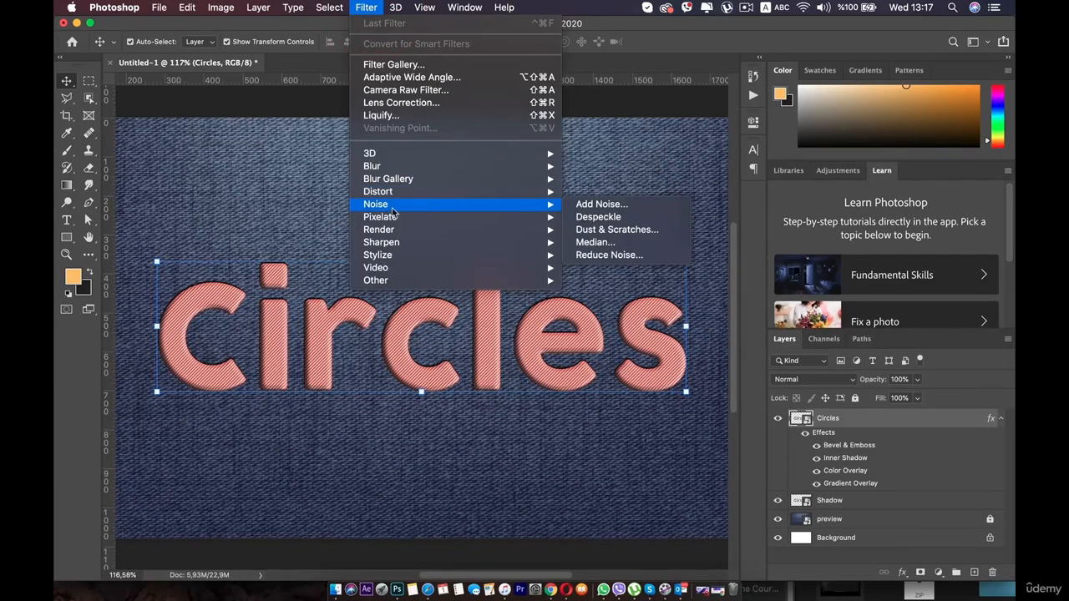
mouse_move(398, 221)
mouse_move(399, 194)
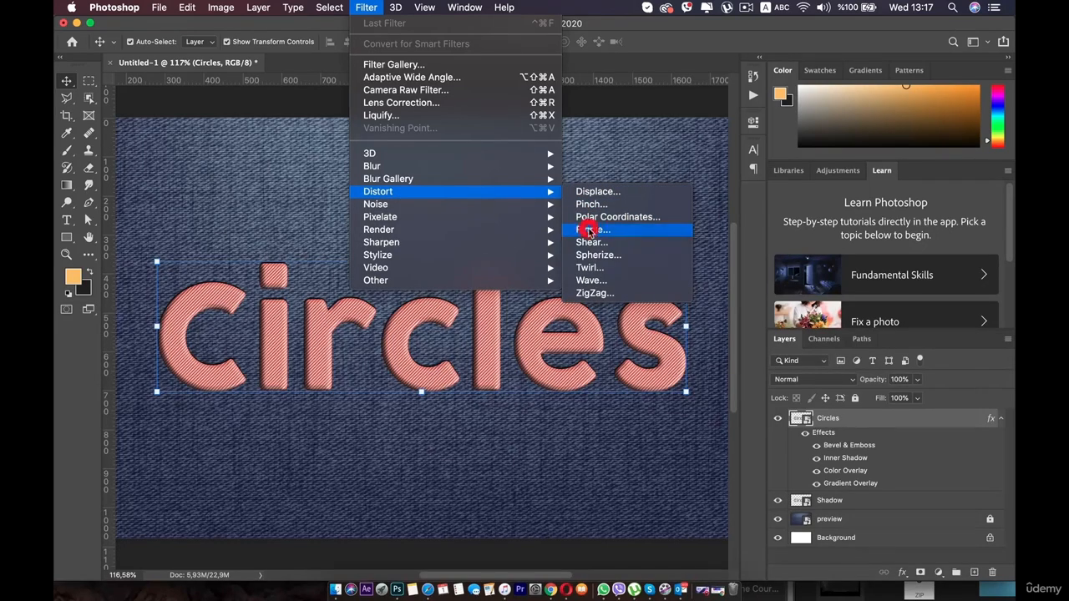
left_click(590, 230)
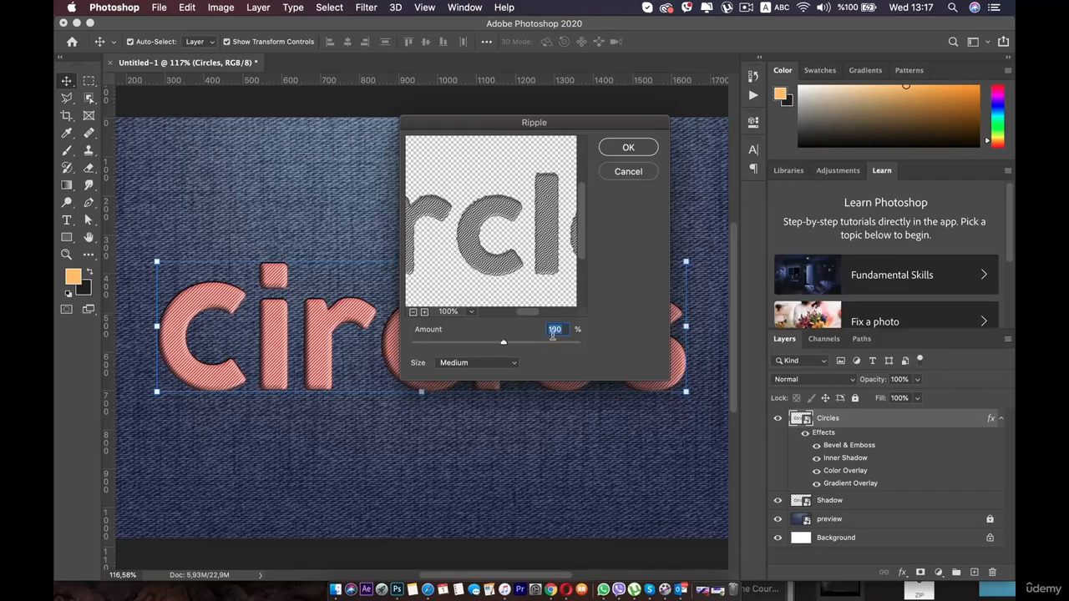
mouse_move(494, 342)
left_mouse_down()
mouse_move(431, 343)
mouse_move(582, 345)
mouse_move(498, 345)
left_mouse_up()
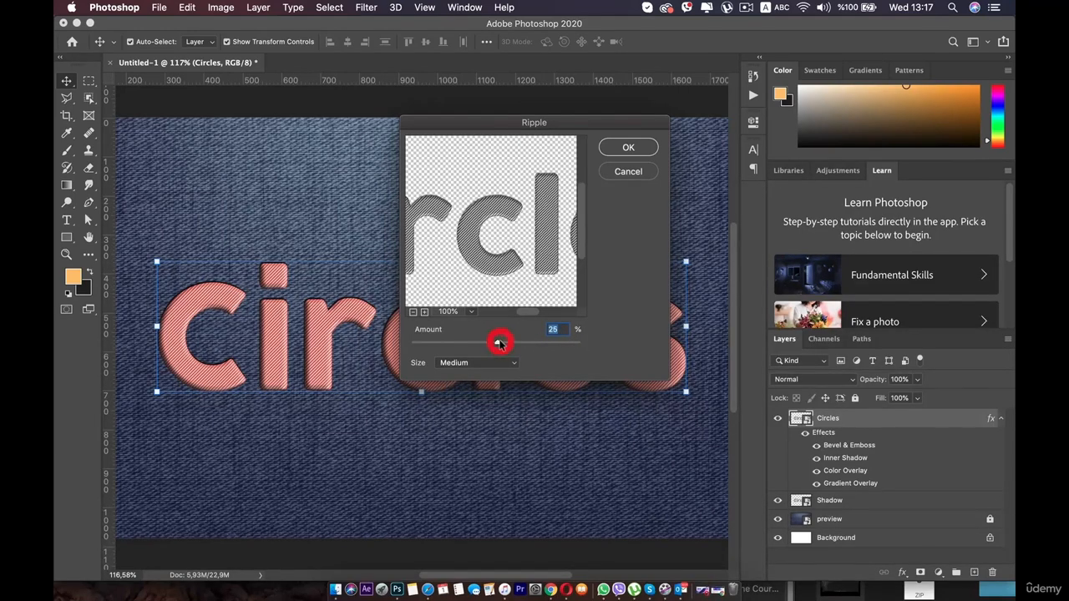
left_click(498, 362)
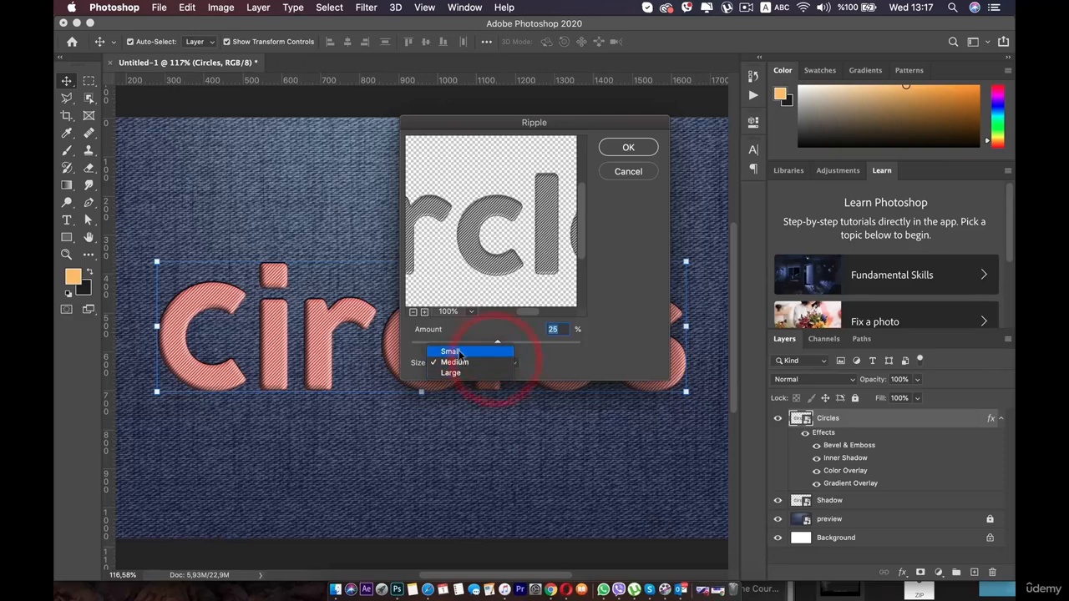
left_click(458, 352)
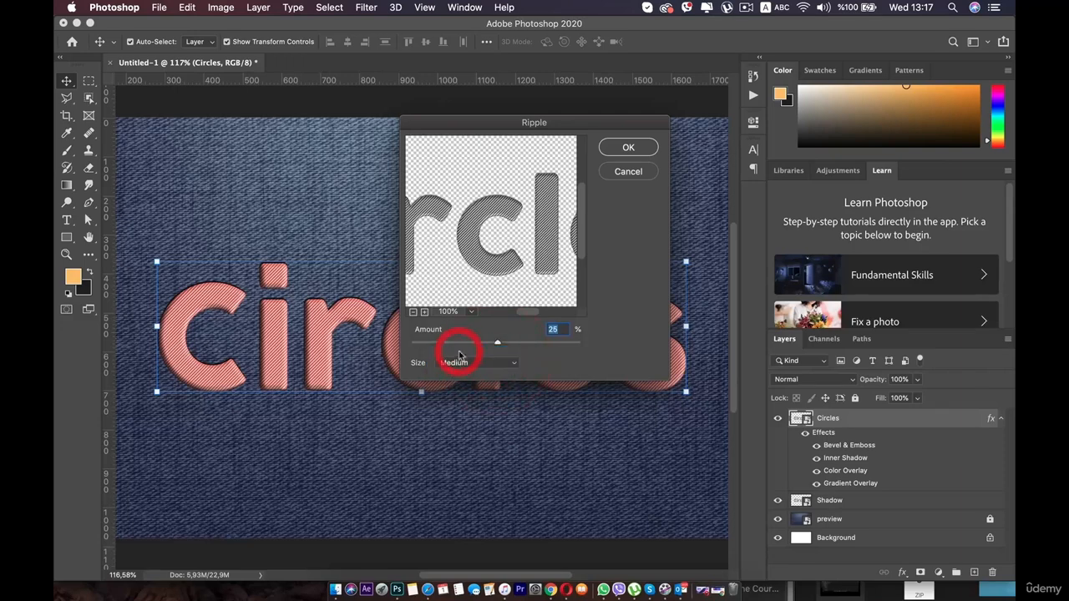
left_click(628, 148)
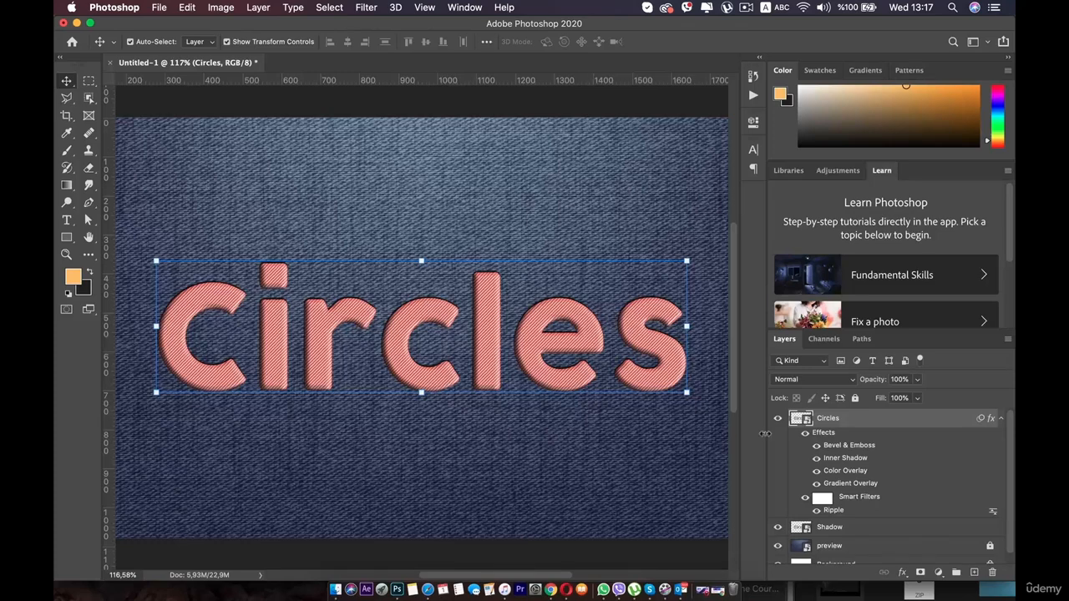
Step: Apply an Add Noise filter to the Circles layer with a 2,45% amount, Uniform distribution and Monochromatic on
left_click(366, 7)
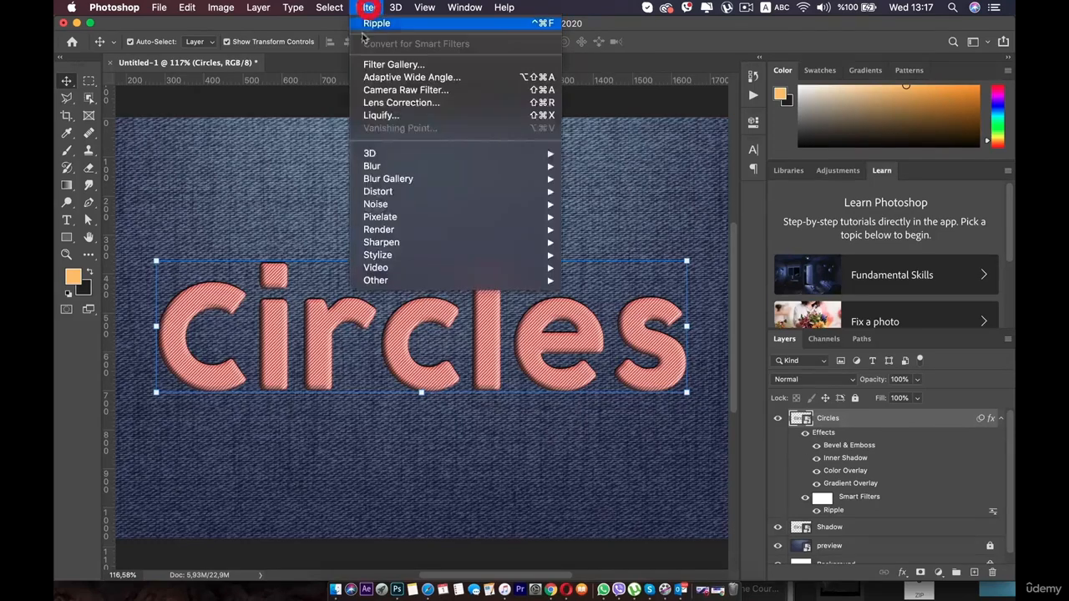
mouse_move(376, 209)
left_click(602, 204)
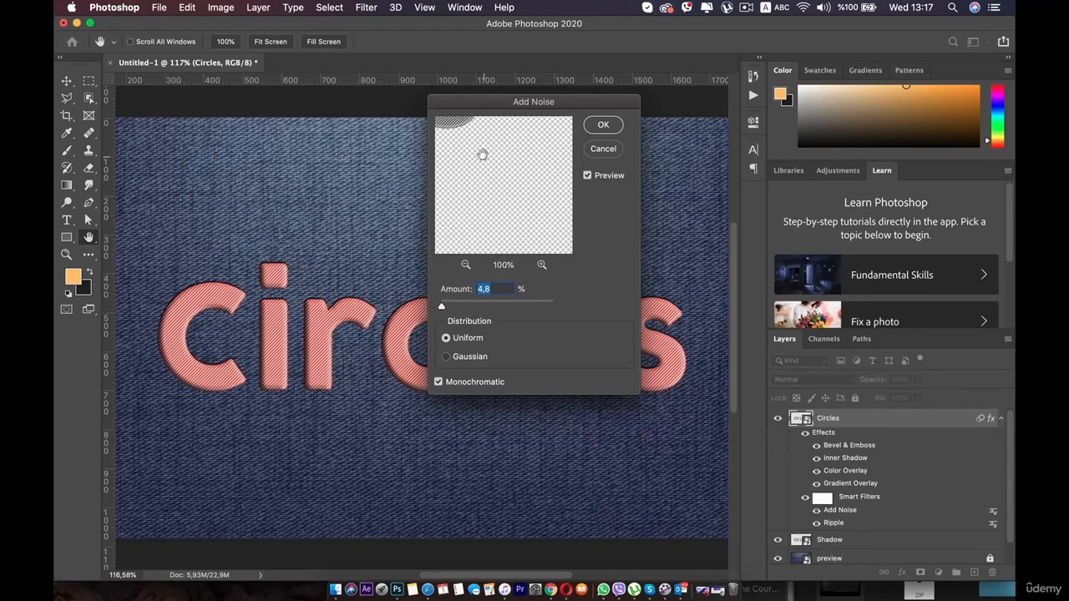
left_click_drag(482, 154, 511, 282)
left_click(502, 207)
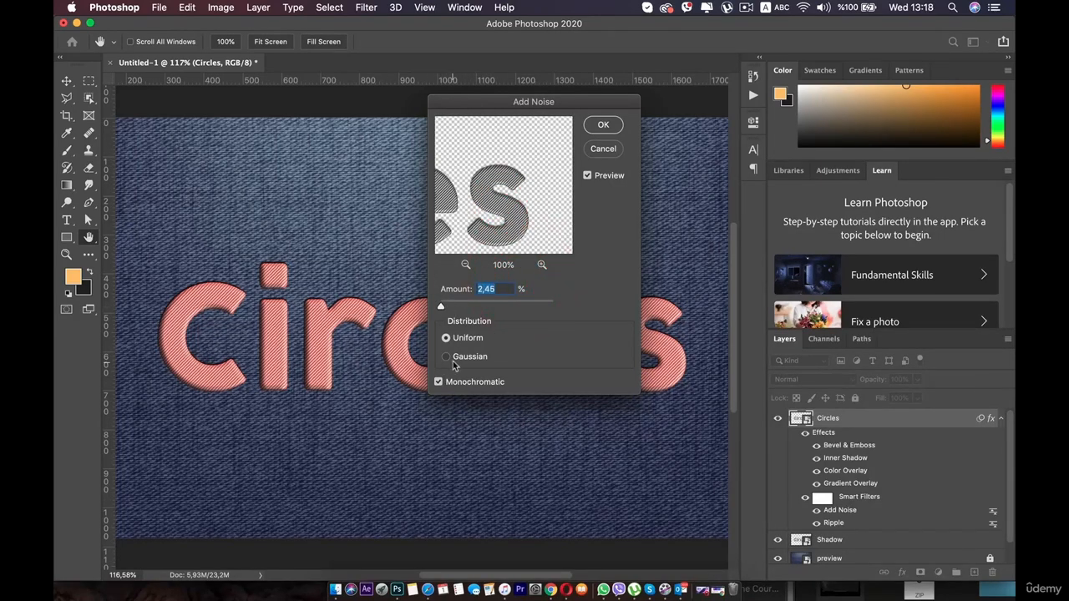
left_click(452, 359)
left_click(451, 338)
key("v")
left_click(603, 125)
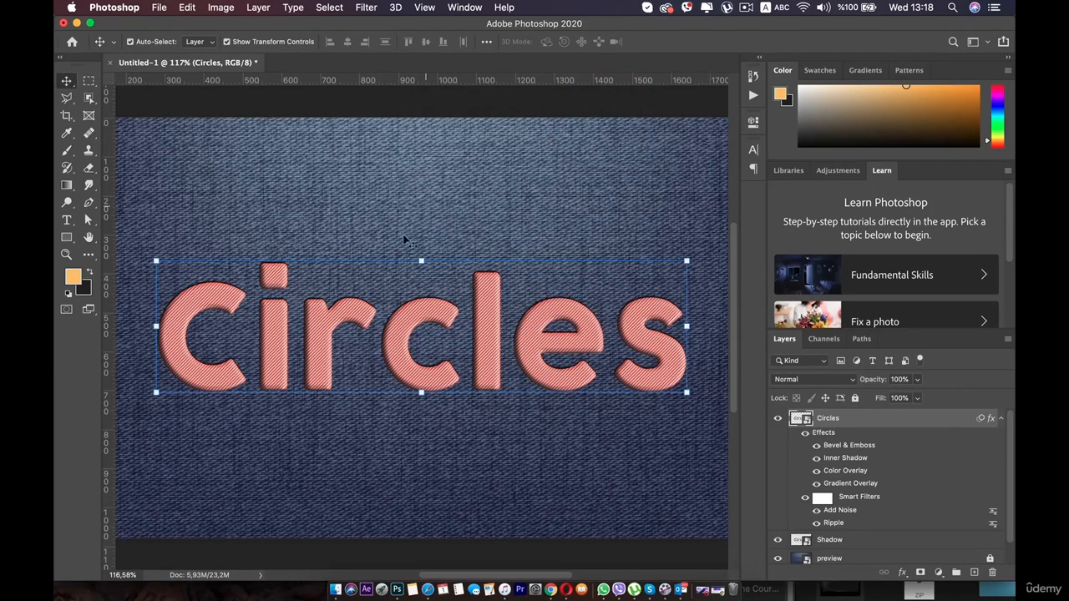
Step: Set the Shadow layer's fill to 0%
left_click(877, 541)
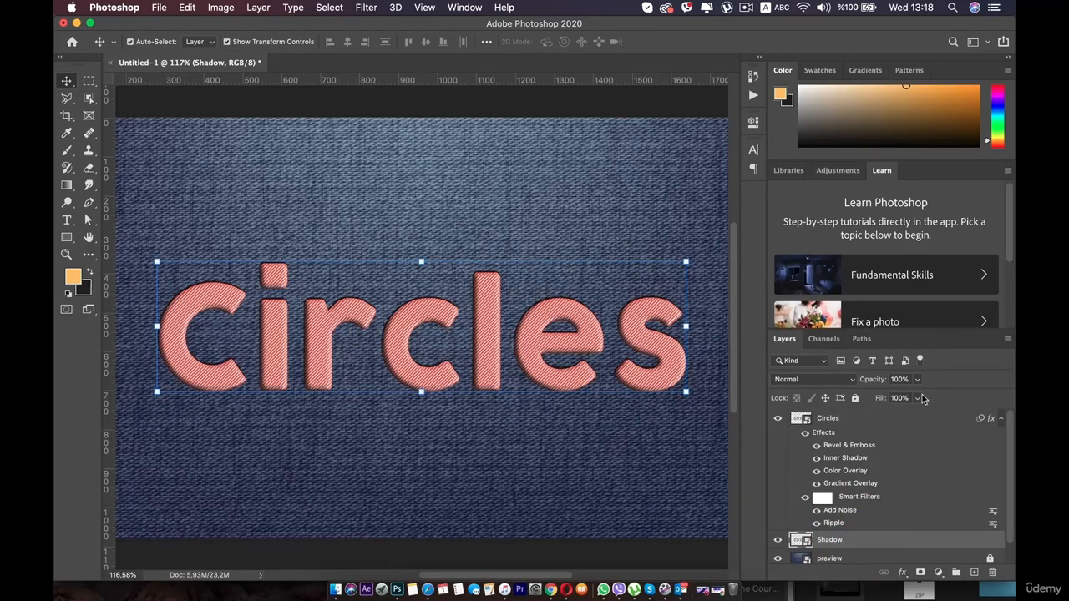
left_click(917, 398)
left_click_drag(913, 411, 812, 422)
Step: Apply a smooth Inner Bevel to the Shadow layer with 63% depth, 16 px size, 30° angle and 20° altitude
double_click(969, 541)
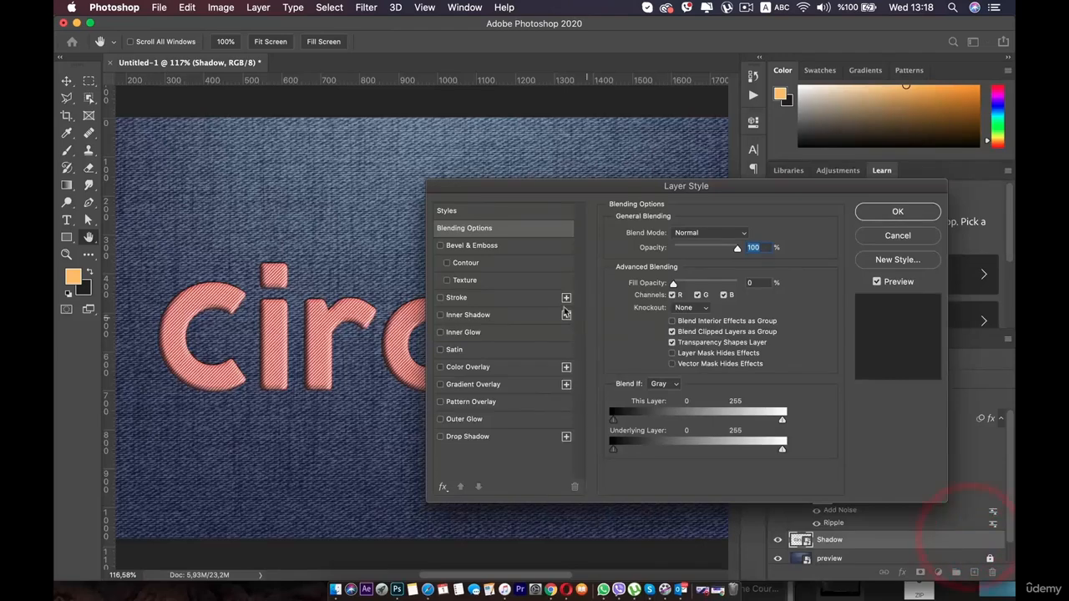
left_click(499, 235)
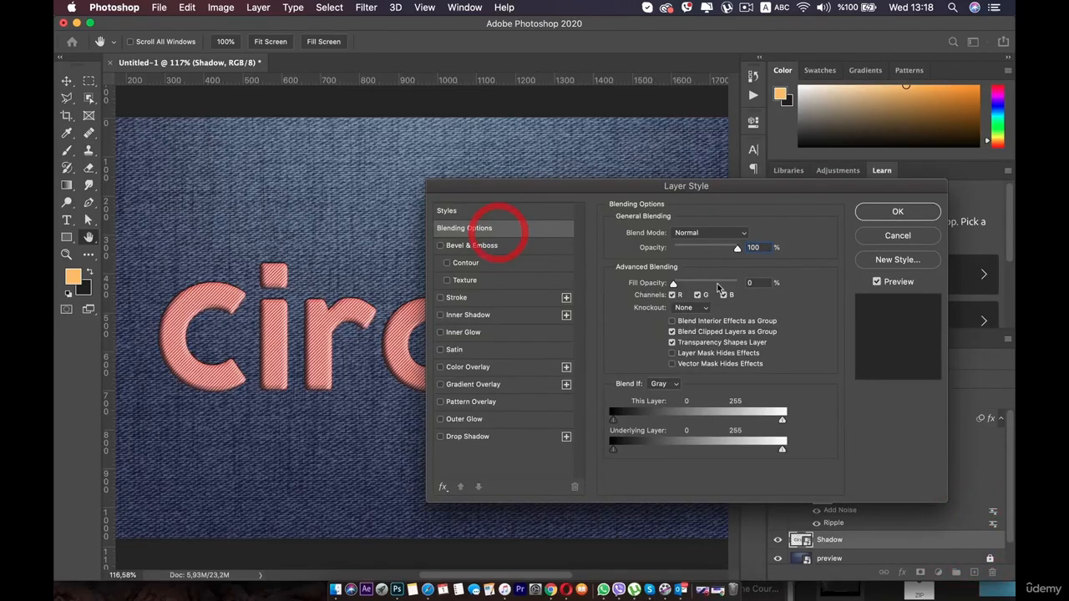
left_click(501, 246)
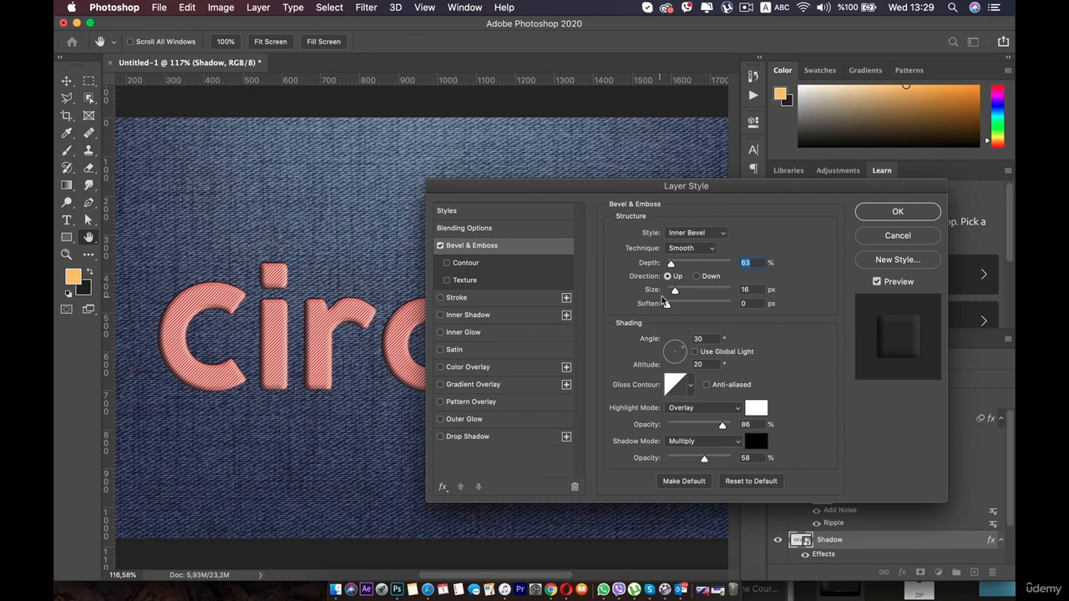
left_click(869, 213)
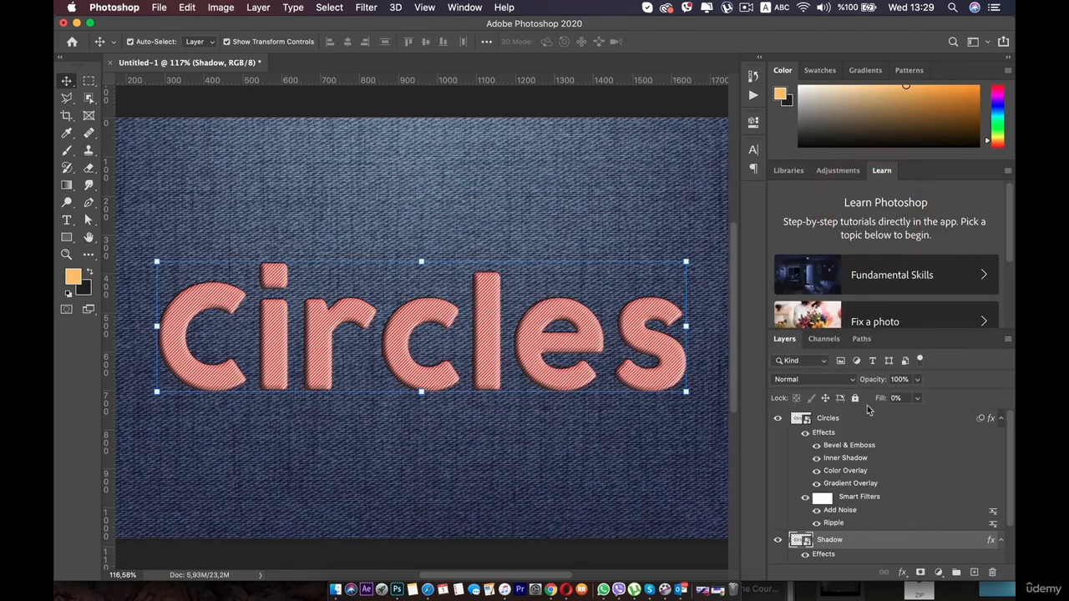
Step: Add a new layer directly above the Shadow layer and name it "Stich border"
scroll(561, 343, "down", 1)
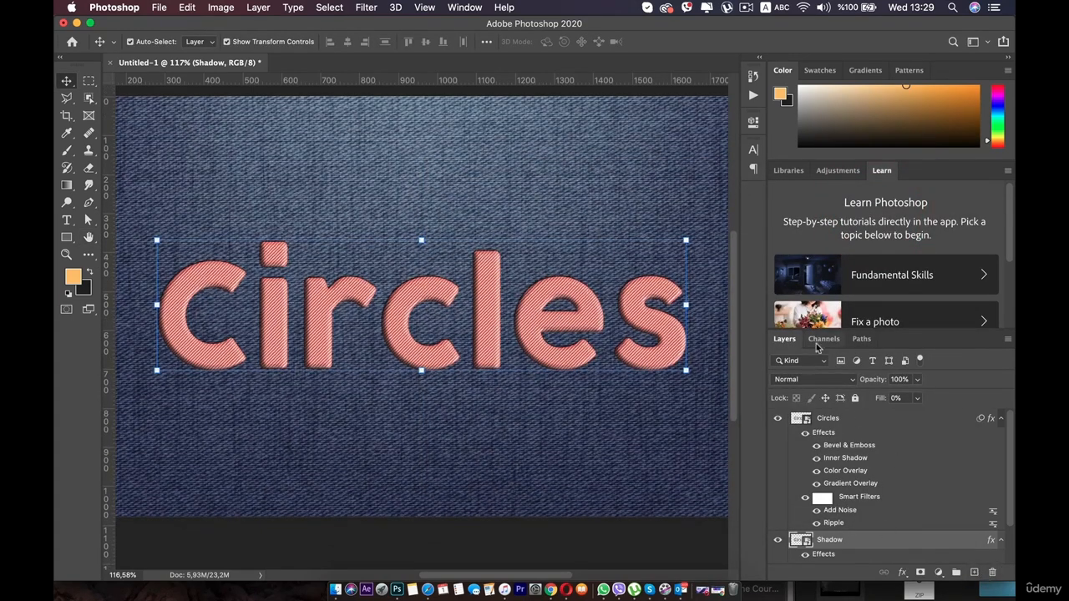
left_click(973, 573)
double_click(829, 539)
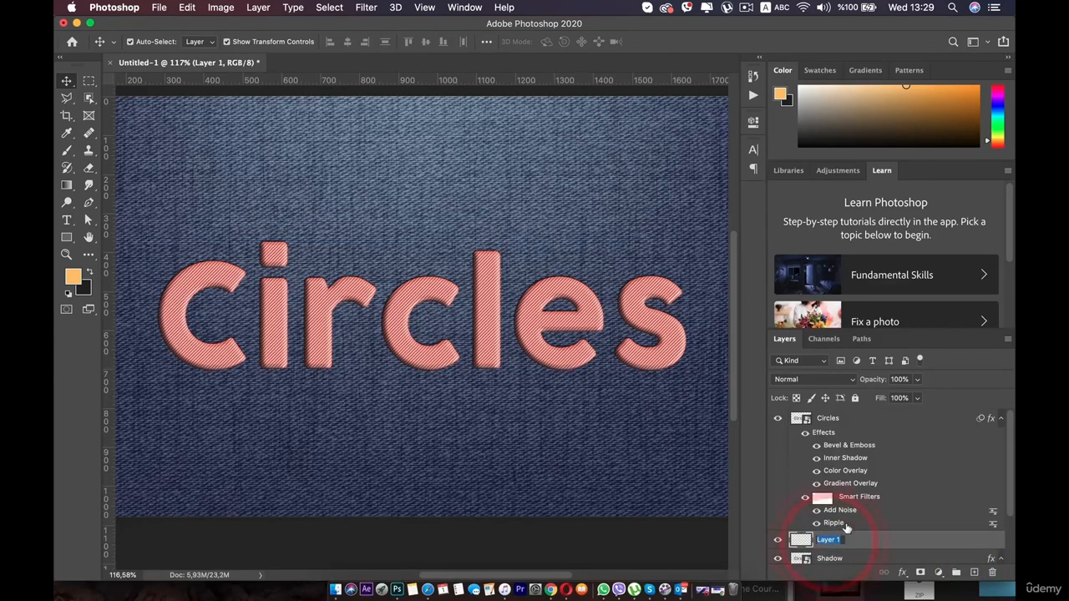
key("shift")
type("Stich")
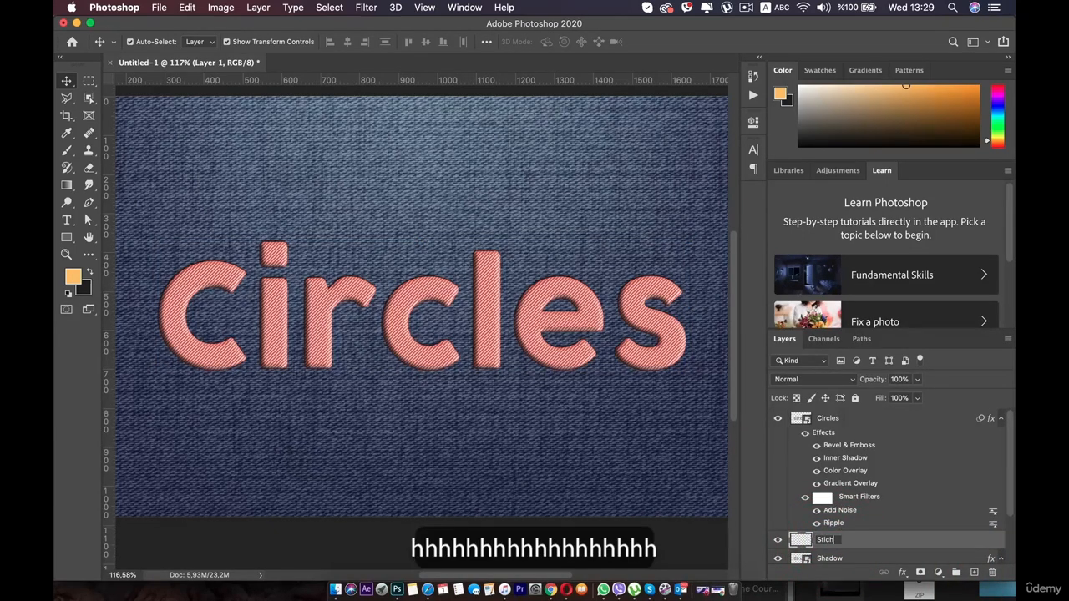
type(" bor")
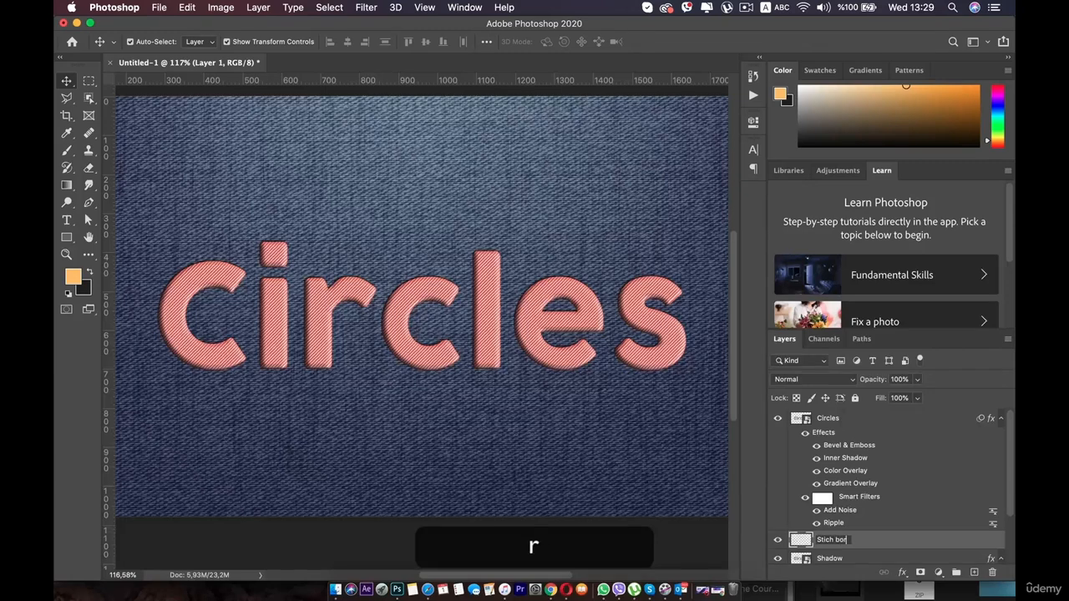
type("der")
key("Return")
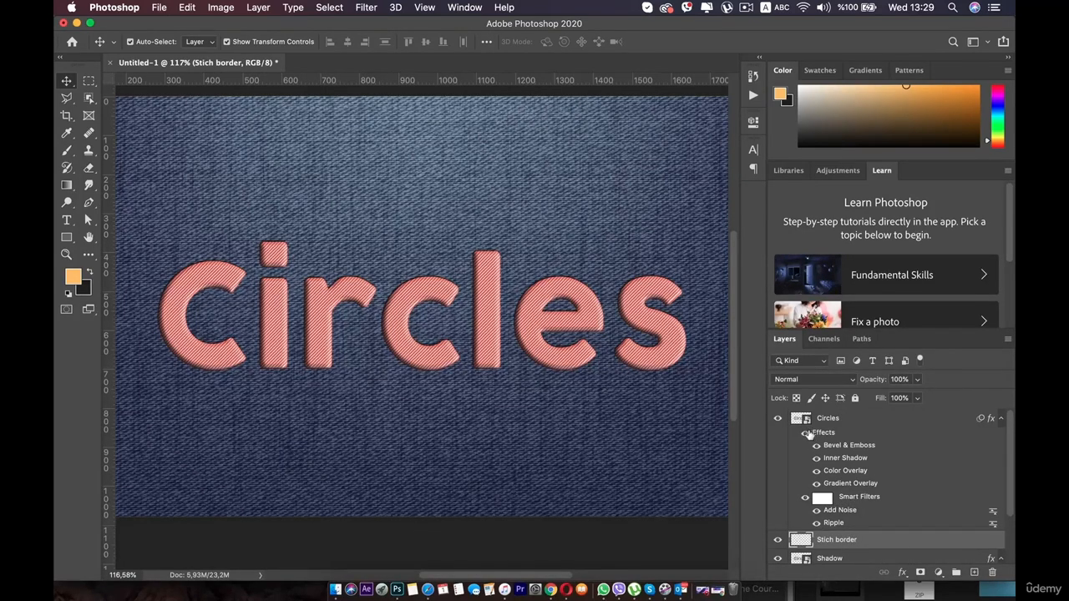
Step: Load the Circles layer's outline as a selection and convert it into a work path
key("super")
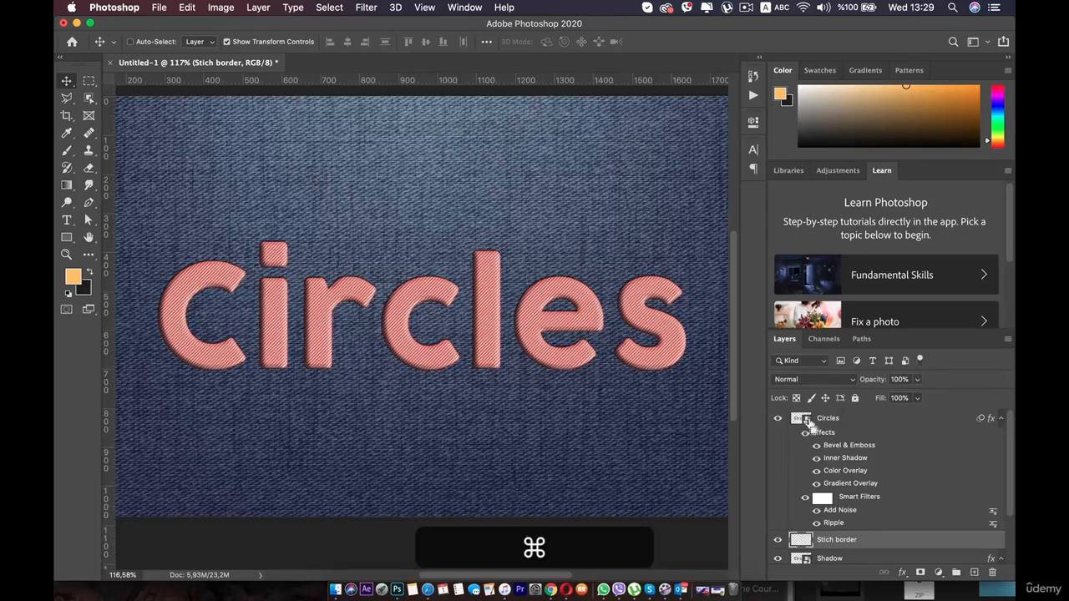
left_click(807, 424, "super")
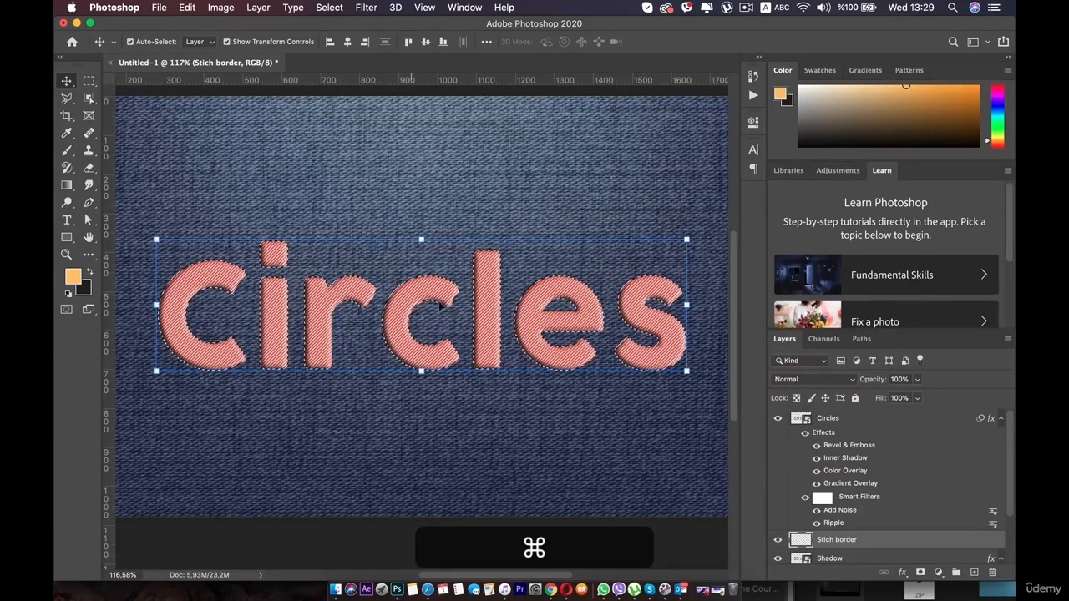
left_click(861, 338)
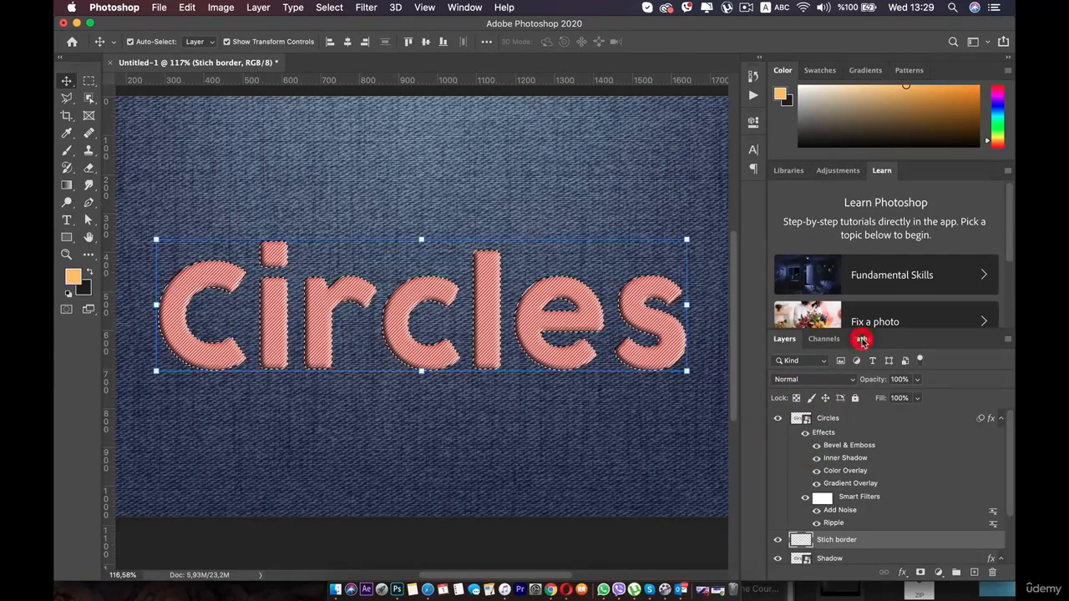
left_click(936, 572)
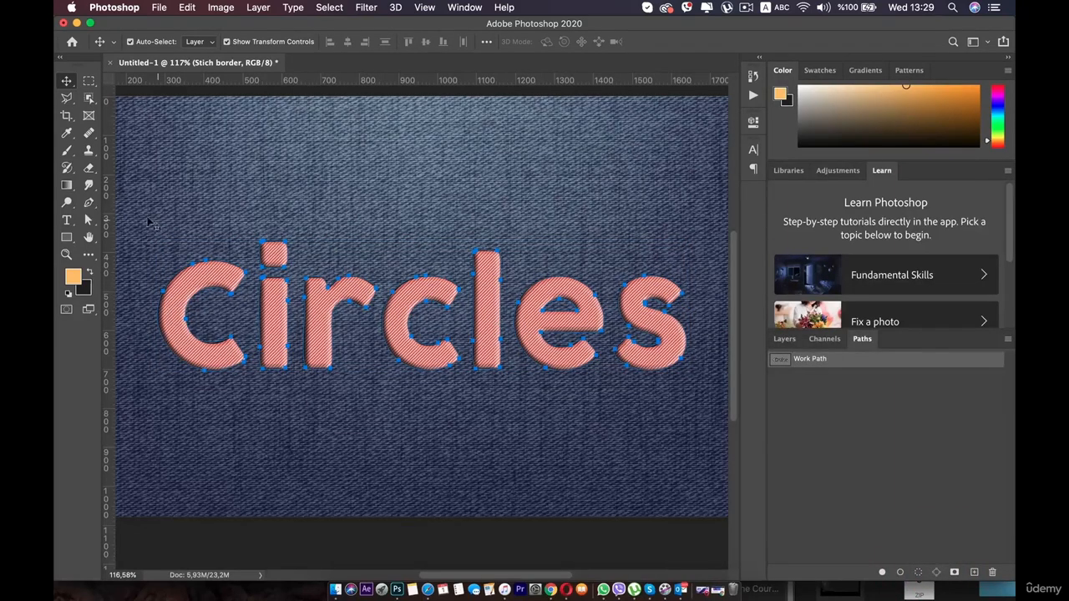
Step: Choose the Stich 1 preset for the Brush tool and set its size to 15 px
left_click(67, 153)
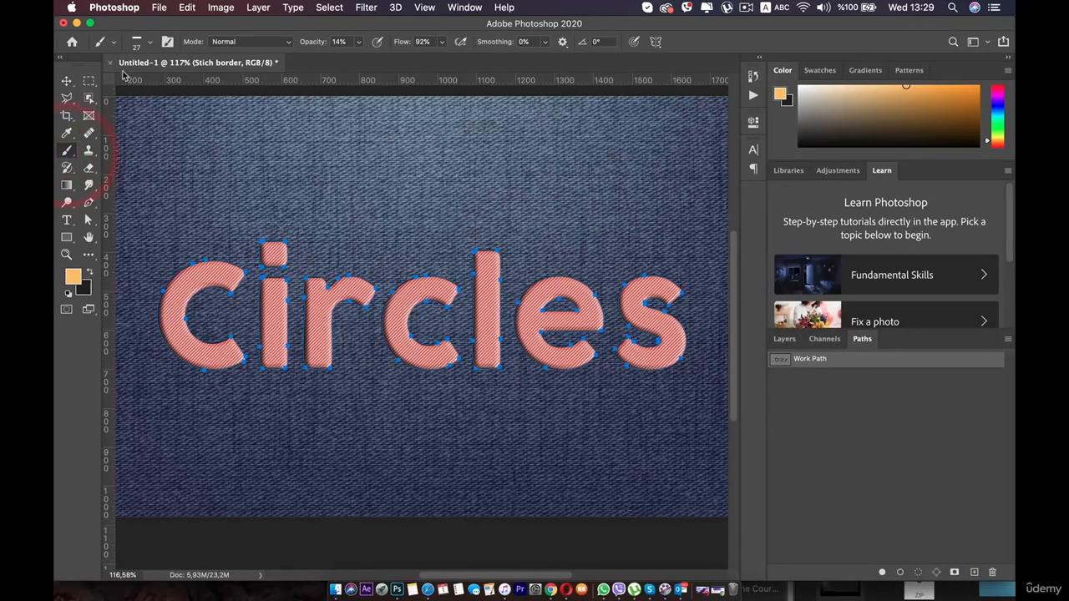
left_click(147, 42)
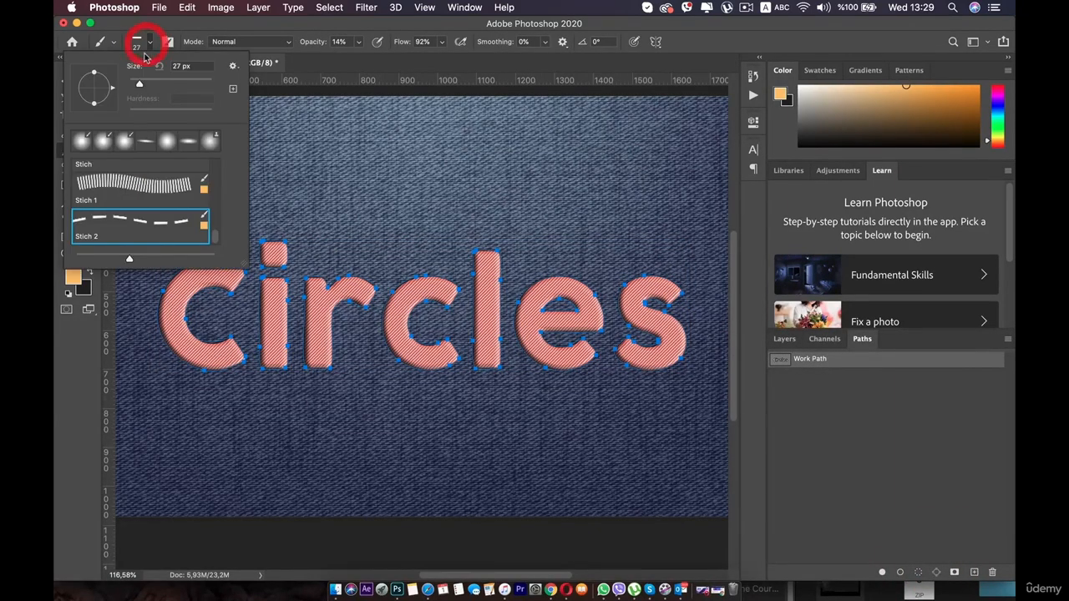
left_click(131, 195)
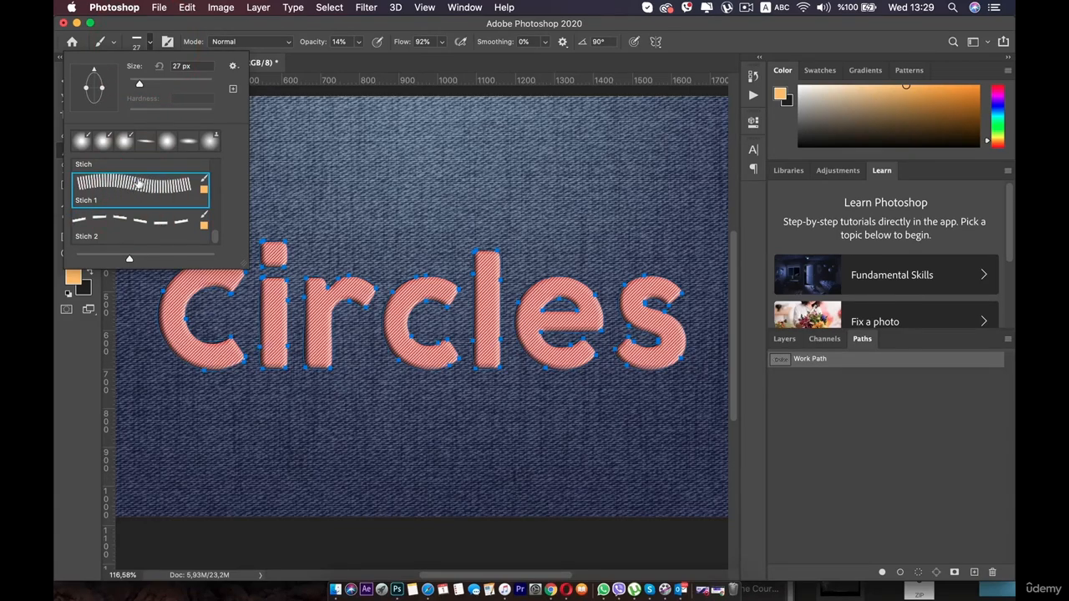
left_click(138, 182)
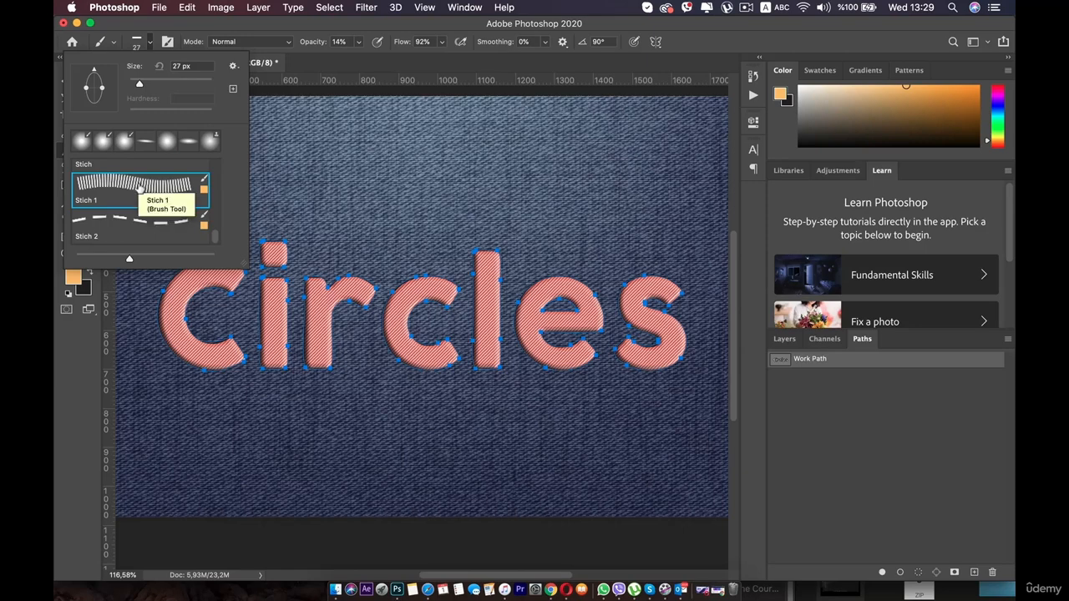
left_click_drag(138, 85, 135, 85)
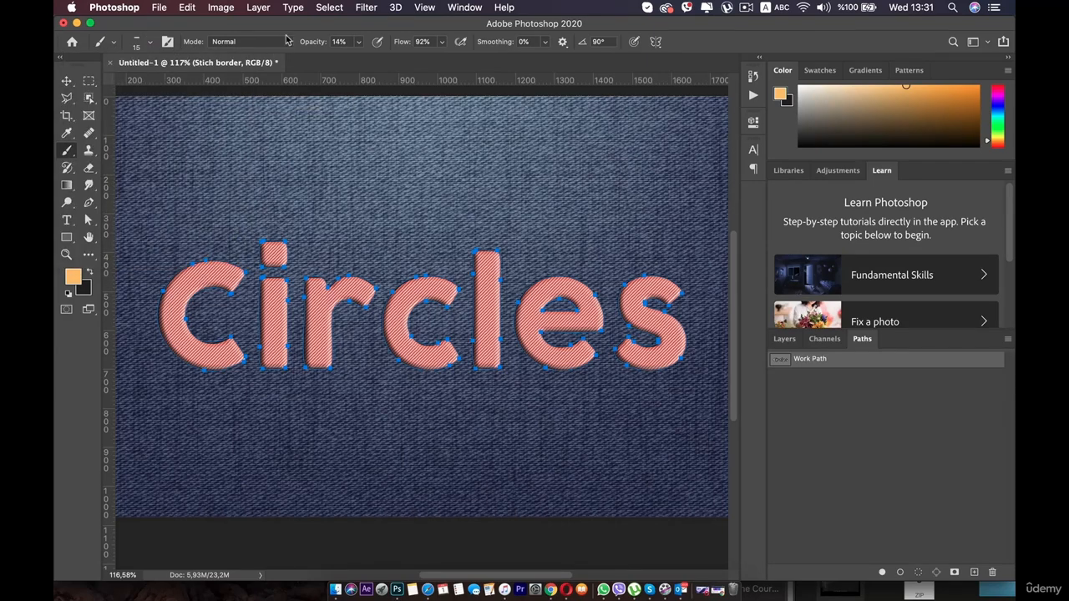
Step: Keep the brush mode at Normal and set its opacity and flow to 100%
left_click(279, 44)
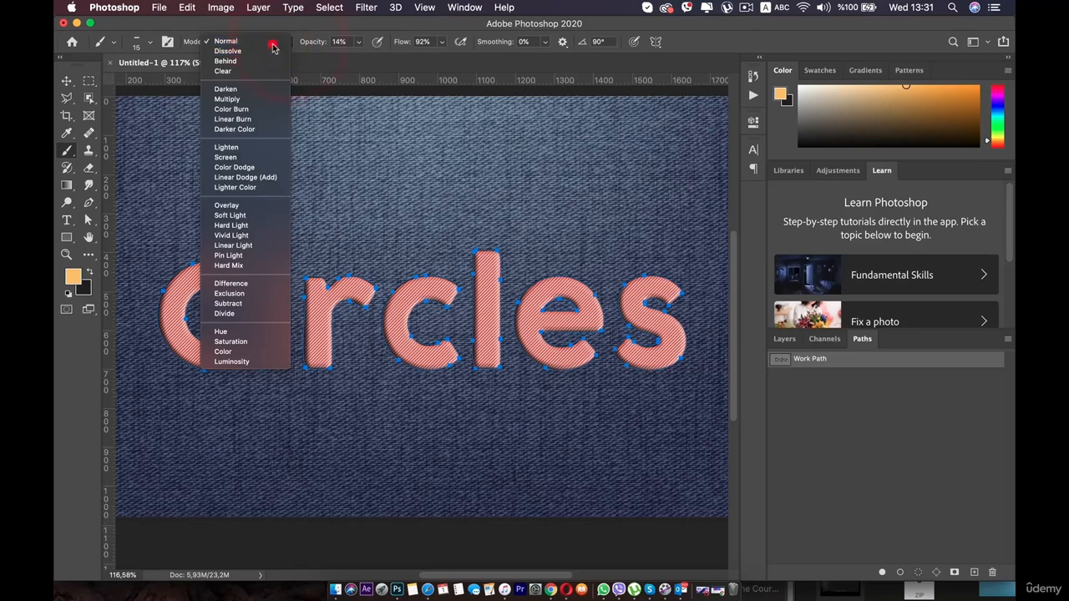
left_click(274, 45)
left_click(356, 43)
left_click_drag(359, 58, 458, 58)
left_click(440, 45)
Step: Set the foreground color to light pink fdddda and return to the Brush tool
left_click(74, 278)
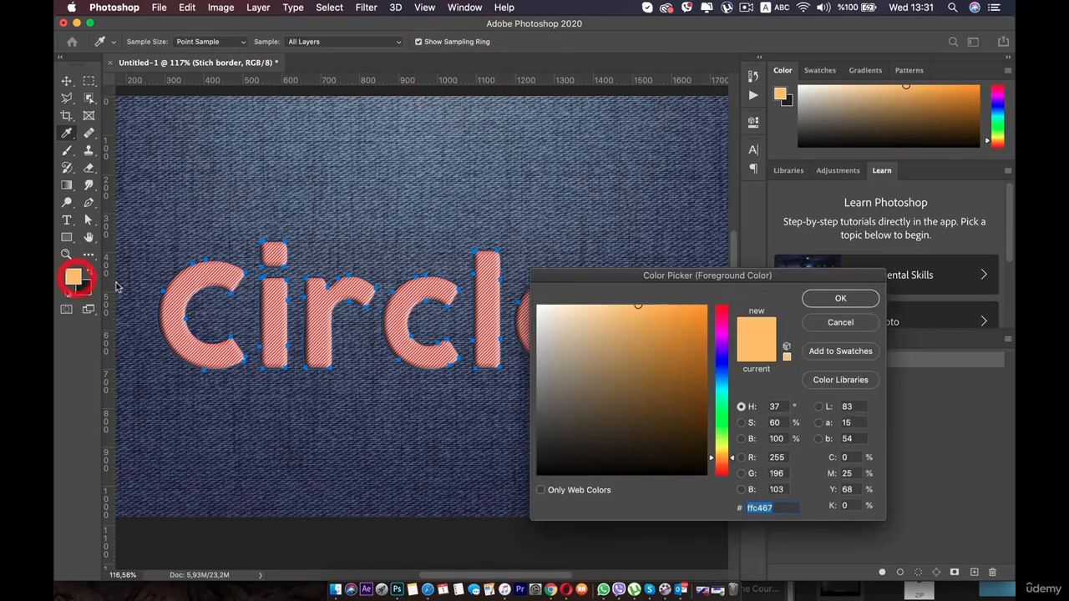
left_click_drag(598, 320, 559, 306)
left_click(490, 305)
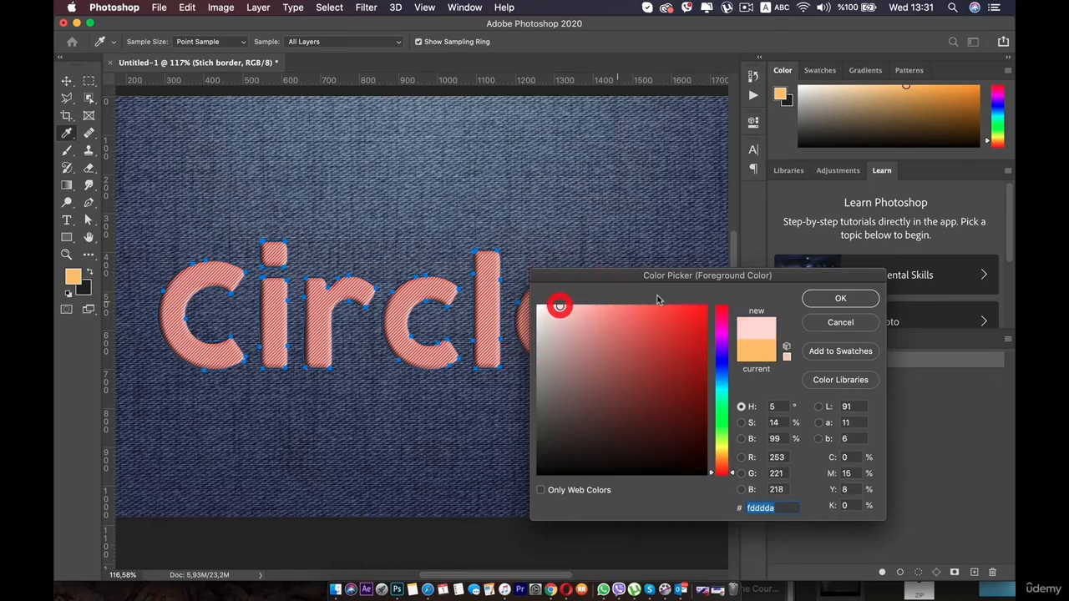
left_click(831, 298)
key("b")
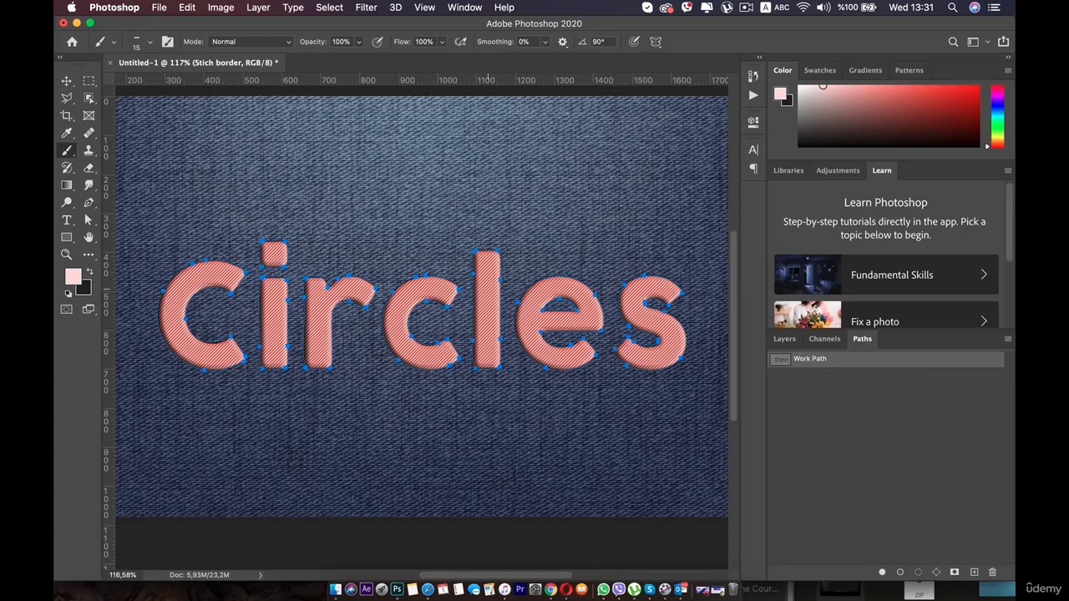
Step: Stroke the work path with the stitch brush on the Stich border layer and delete the path
left_click(899, 572)
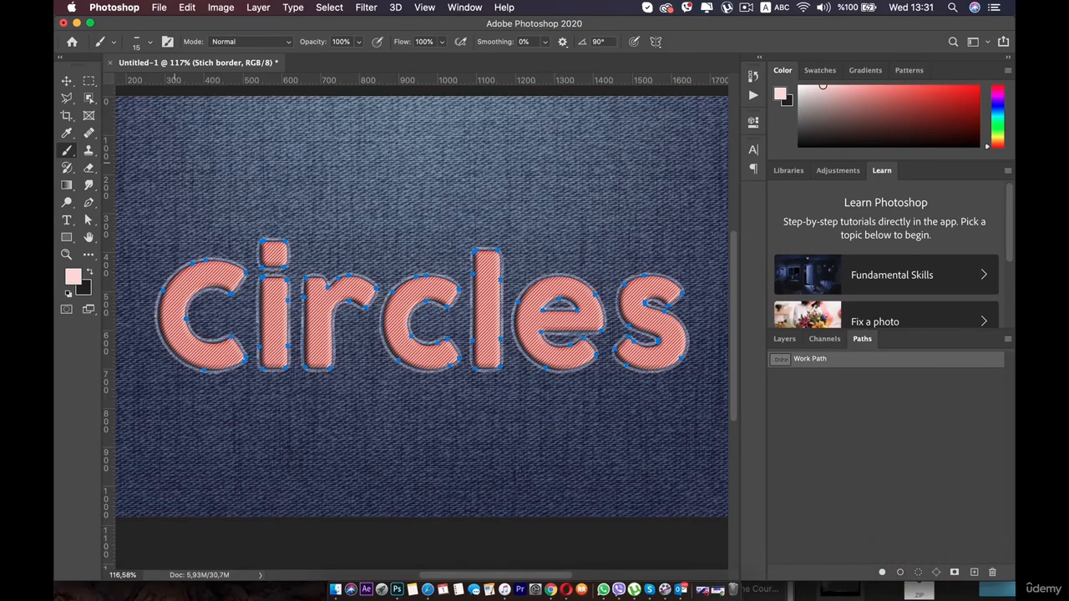
left_click(66, 80)
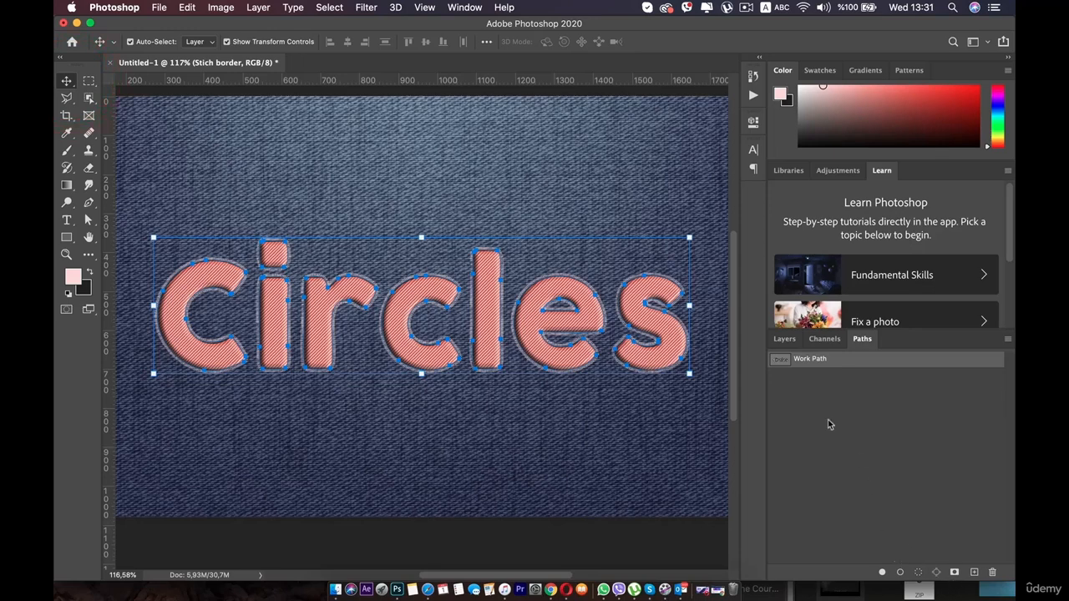
double_click(817, 362)
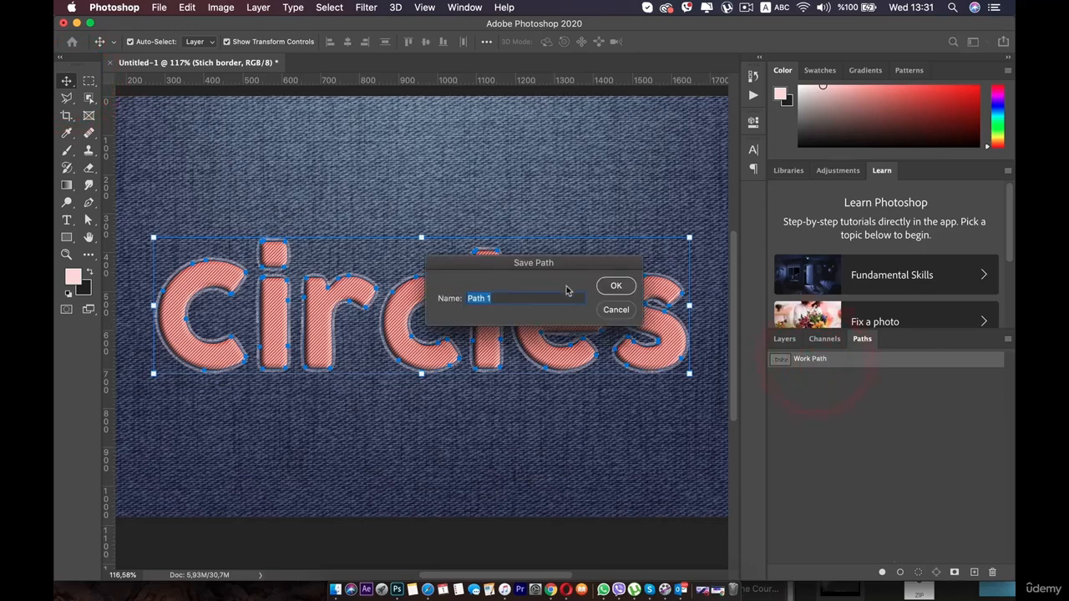
left_click(616, 310)
right_click(819, 361)
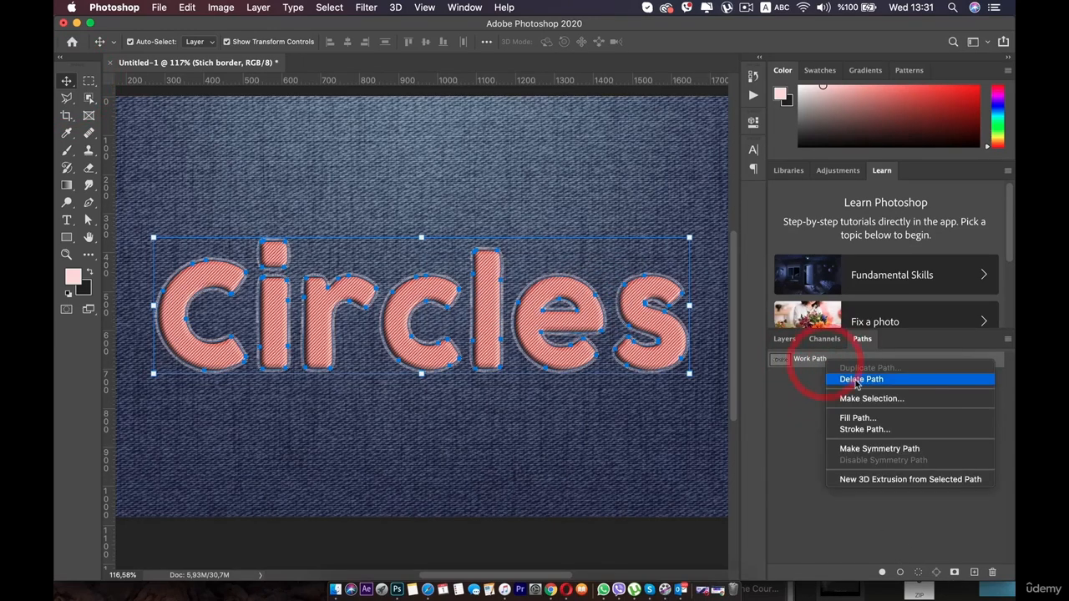
left_click(856, 382)
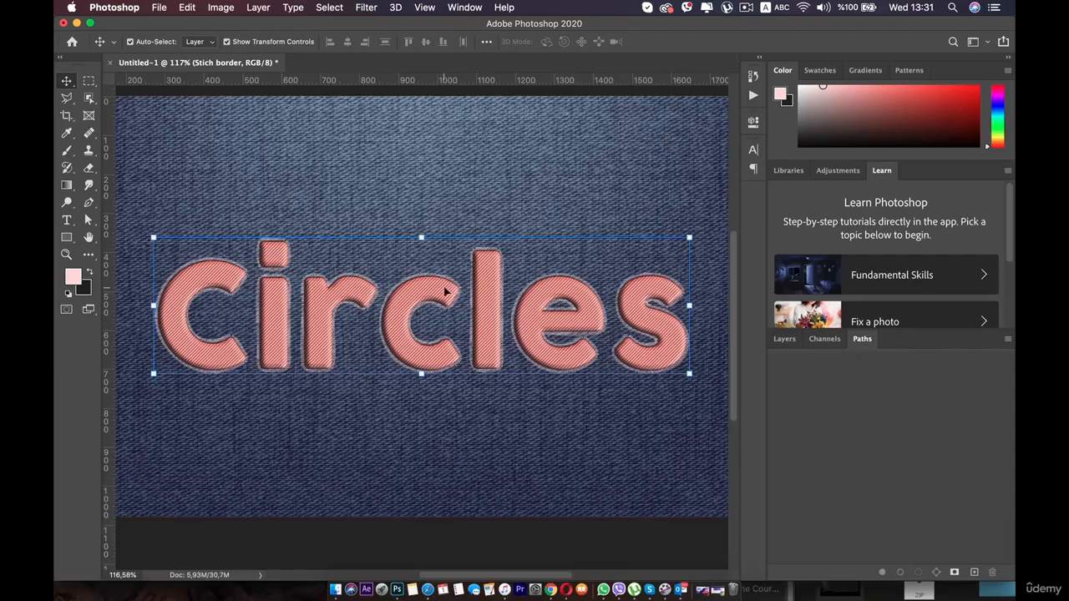
Step: Convert the Stich border layer to a smart object
scroll(445, 291, "up", 3)
scroll(433, 301, "down", 4)
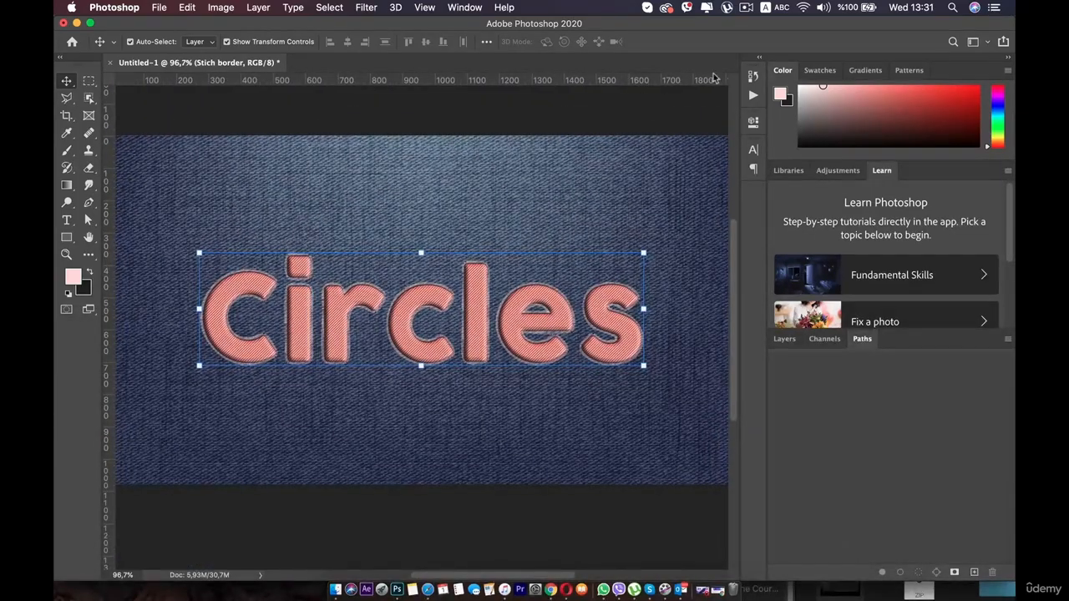
left_click(784, 338)
scroll(869, 517, "down", 1)
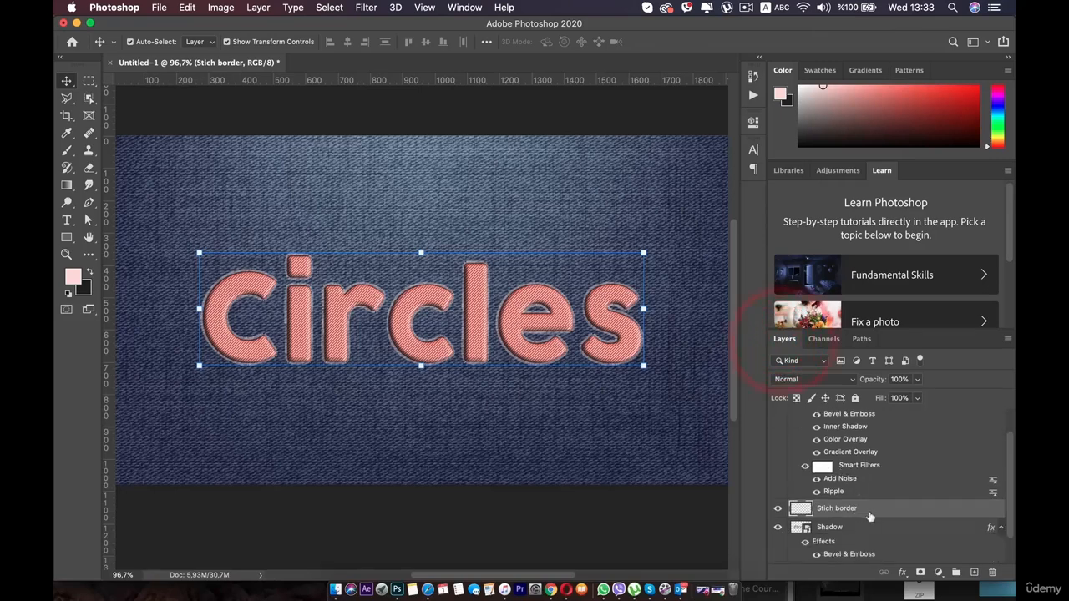
right_click(956, 512)
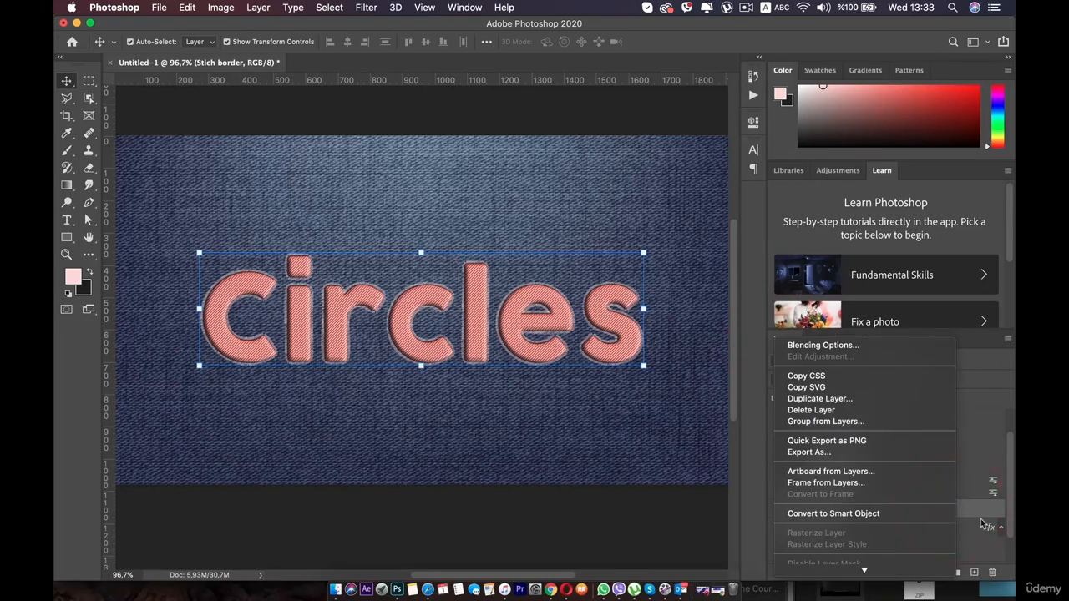
left_click(877, 513)
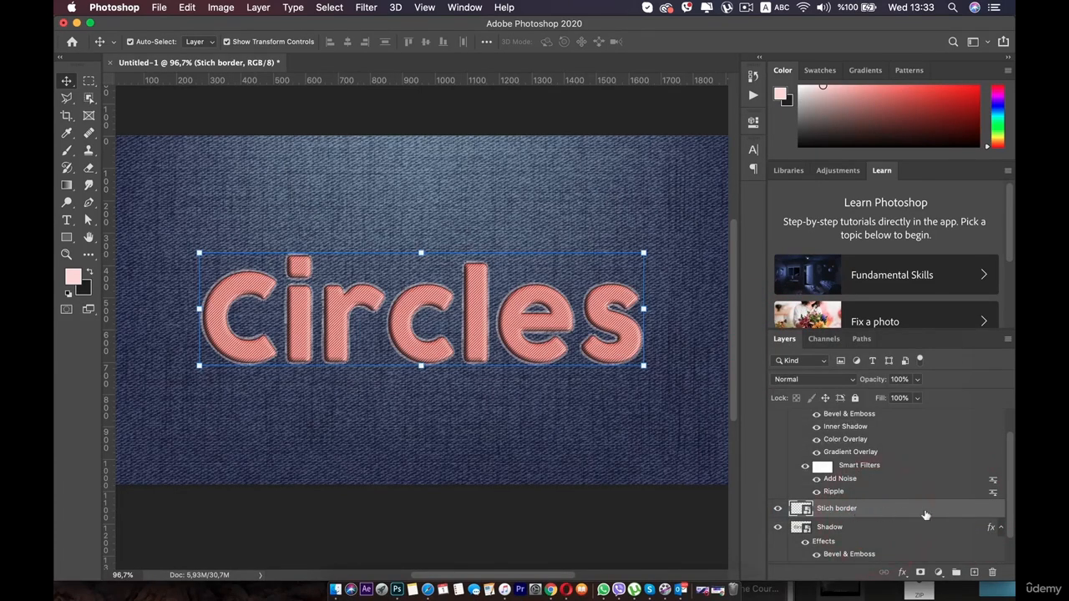
Step: Add a Multiply drop shadow to the Stich border layer with 81% opacity and a 118° angle
double_click(965, 512)
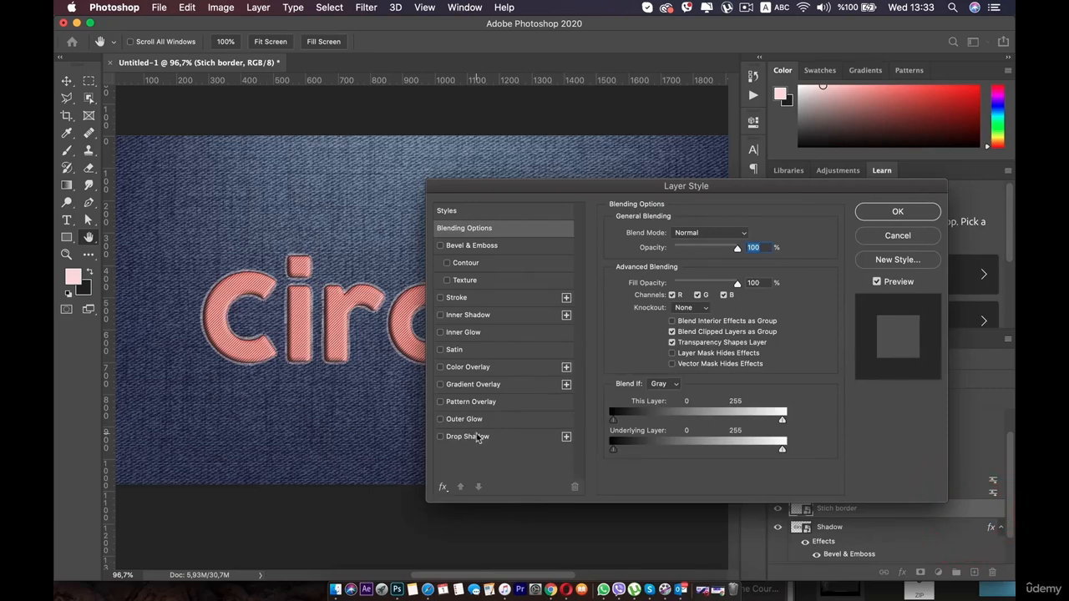
left_click(479, 437)
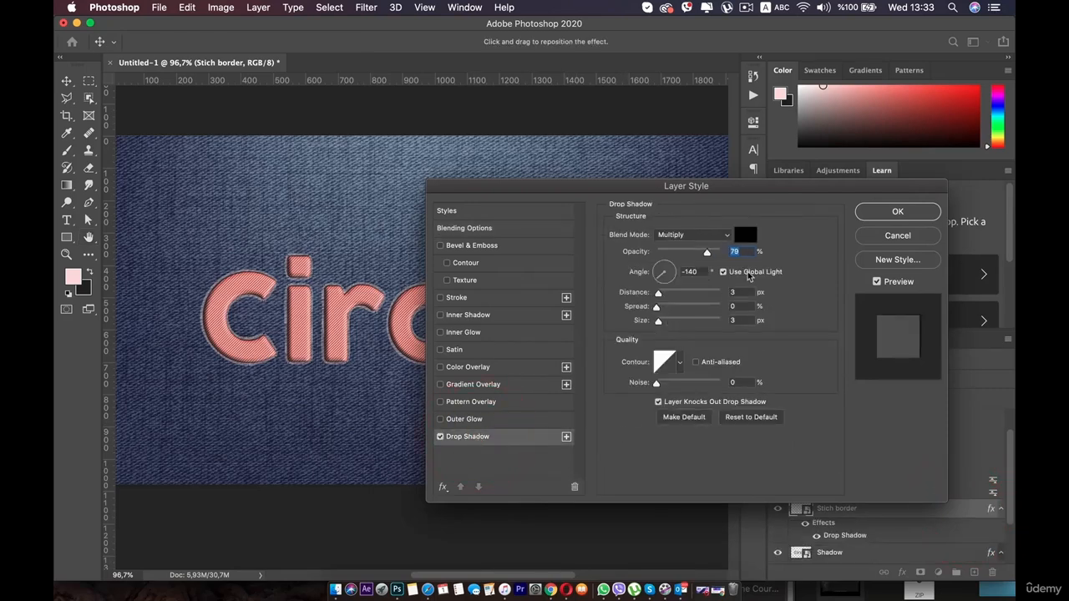
left_click_drag(707, 252, 709, 253)
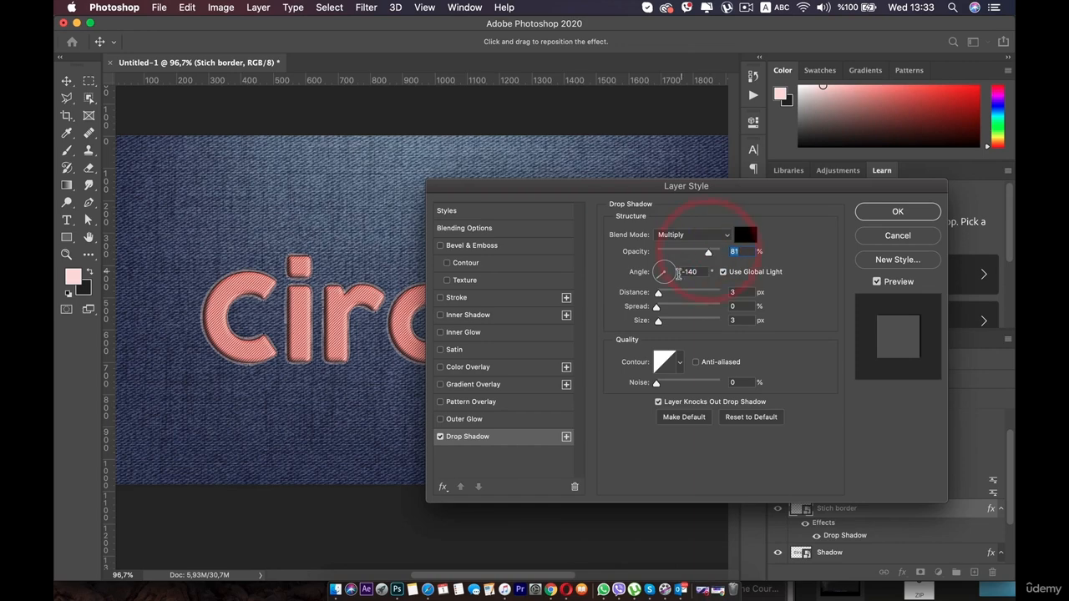
left_click_drag(659, 278, 676, 265)
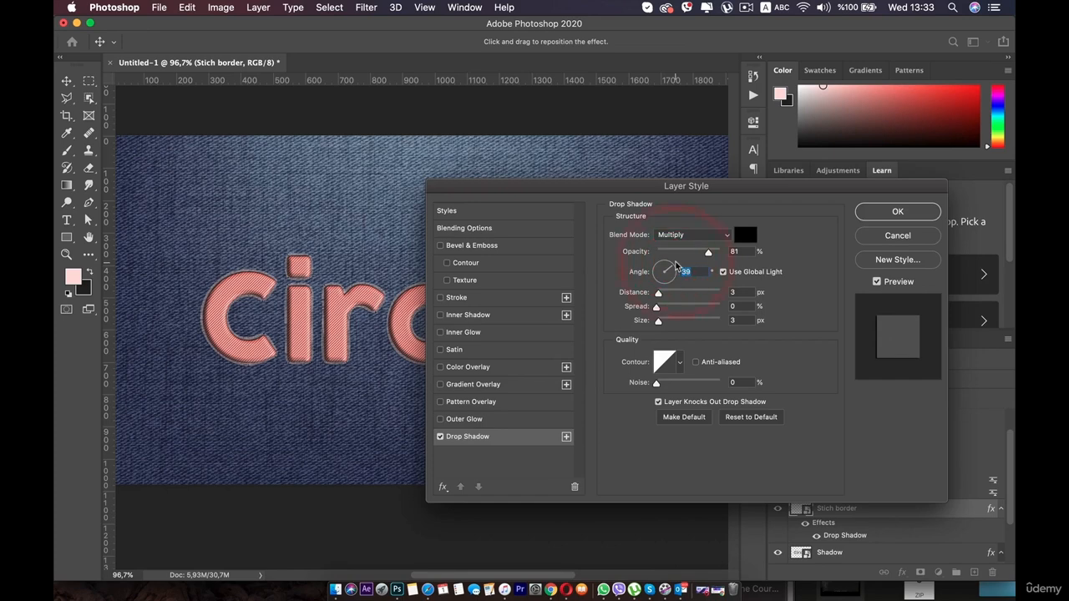
left_click(665, 268)
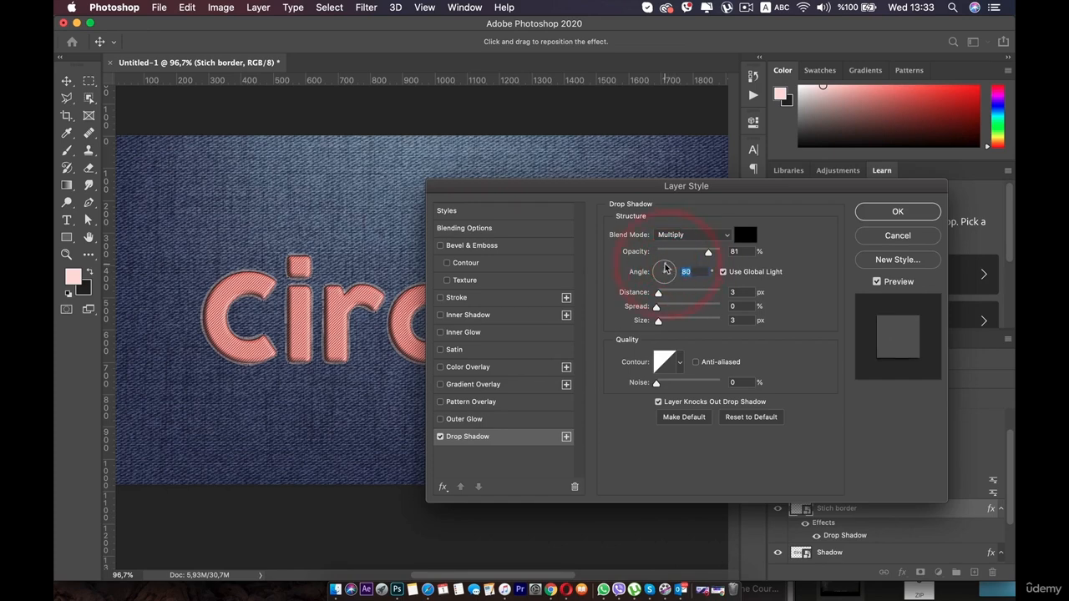
left_click_drag(665, 268, 660, 267)
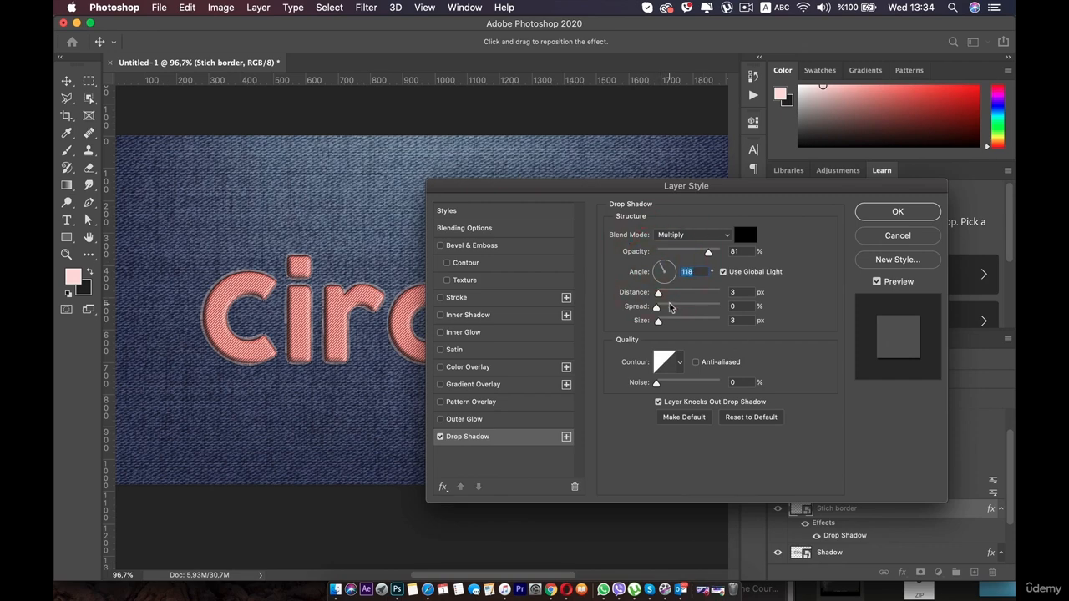
Step: Set the drop shadow's size to 0 px and its distance to 1 px
left_click_drag(658, 321, 648, 319)
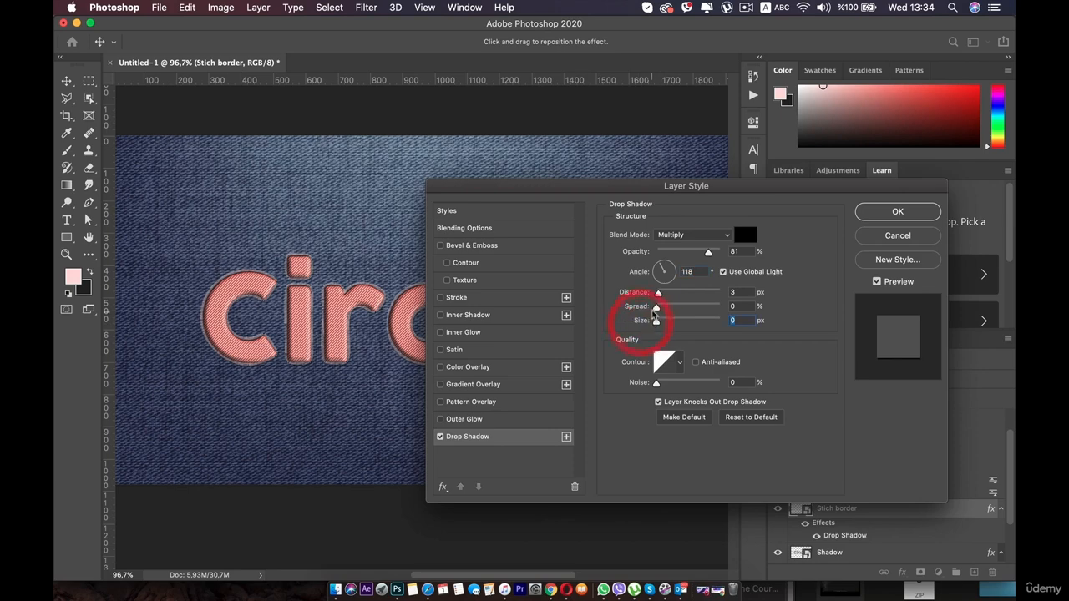
left_click_drag(735, 292, 714, 293)
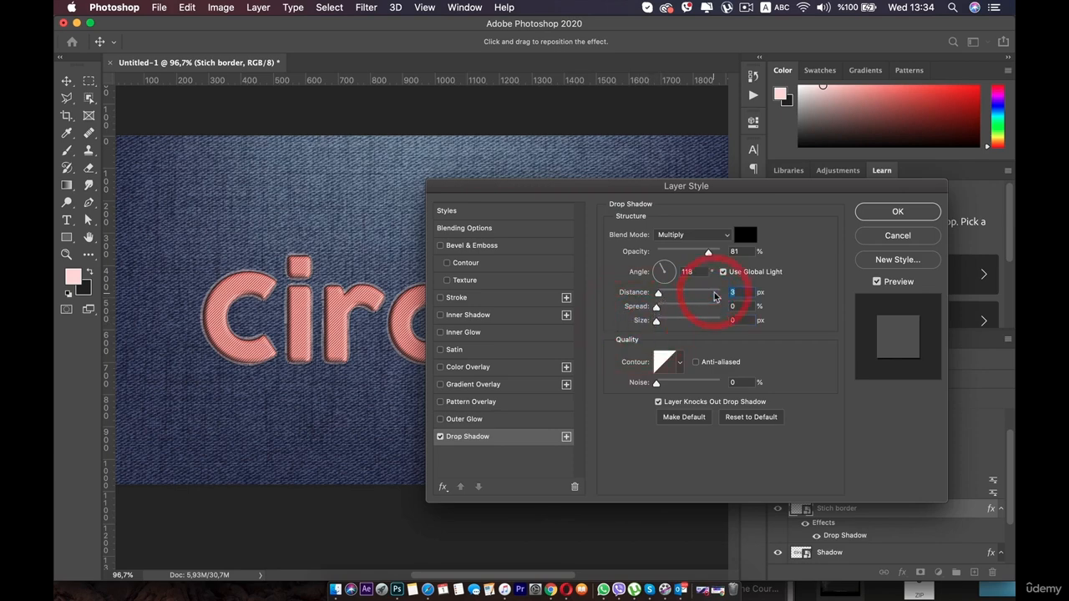
type("1")
left_click(807, 359)
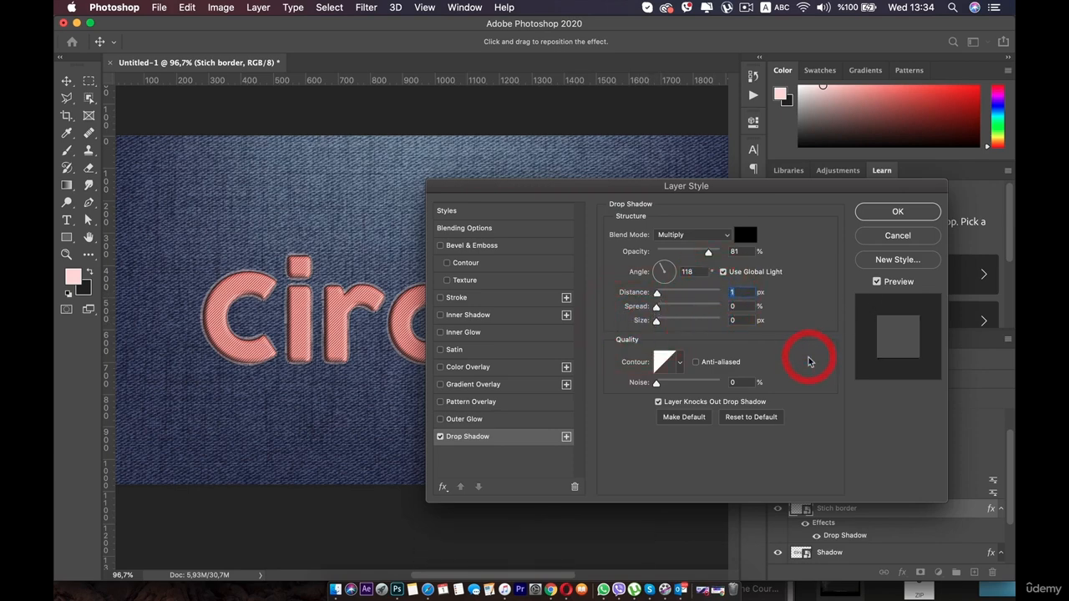
Step: Add an inner shadow with Multiply blending, 100% opacity, a -42° angle, and 0 px distance and size
left_click(471, 315)
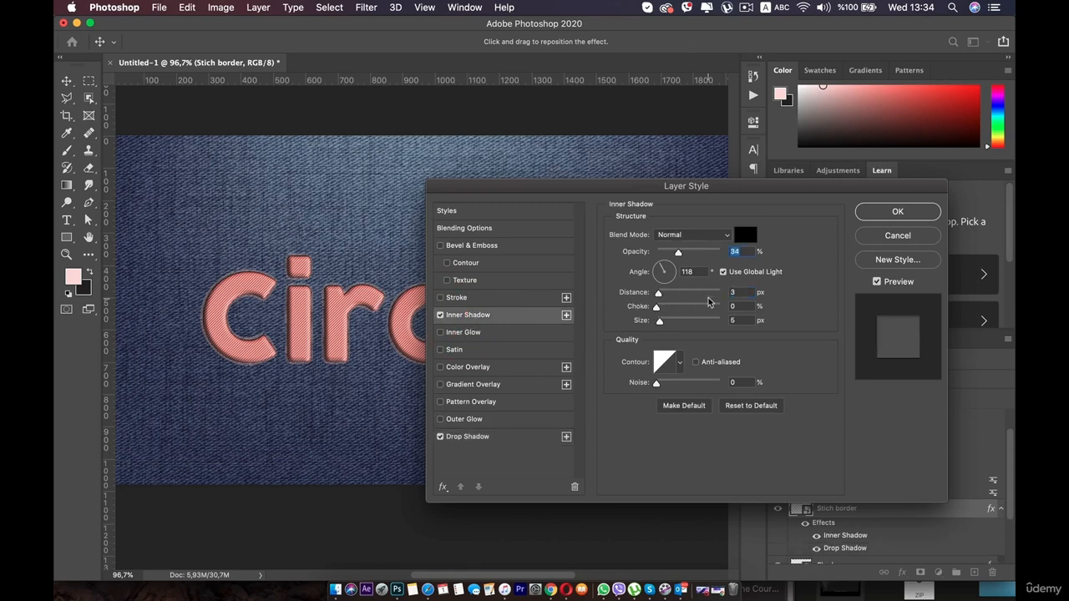
left_click(702, 235)
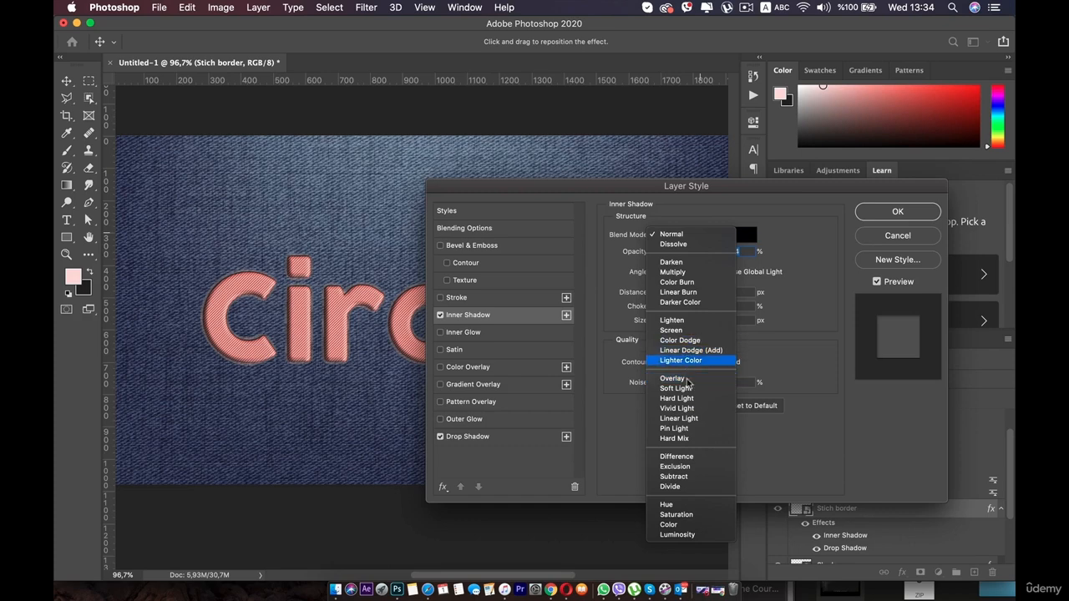
left_click(673, 272)
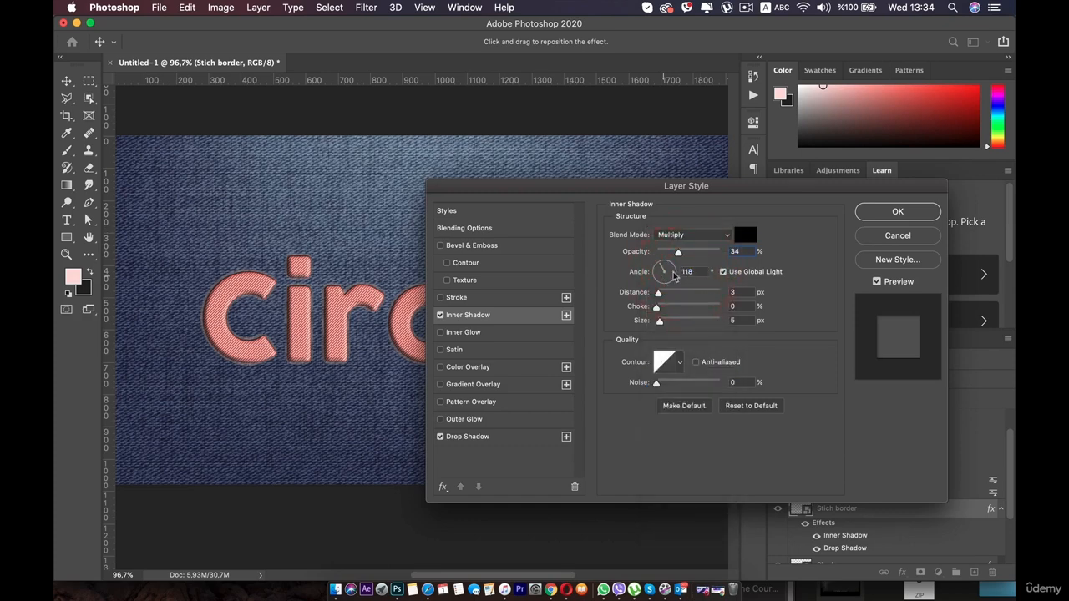
left_click_drag(678, 252, 732, 252)
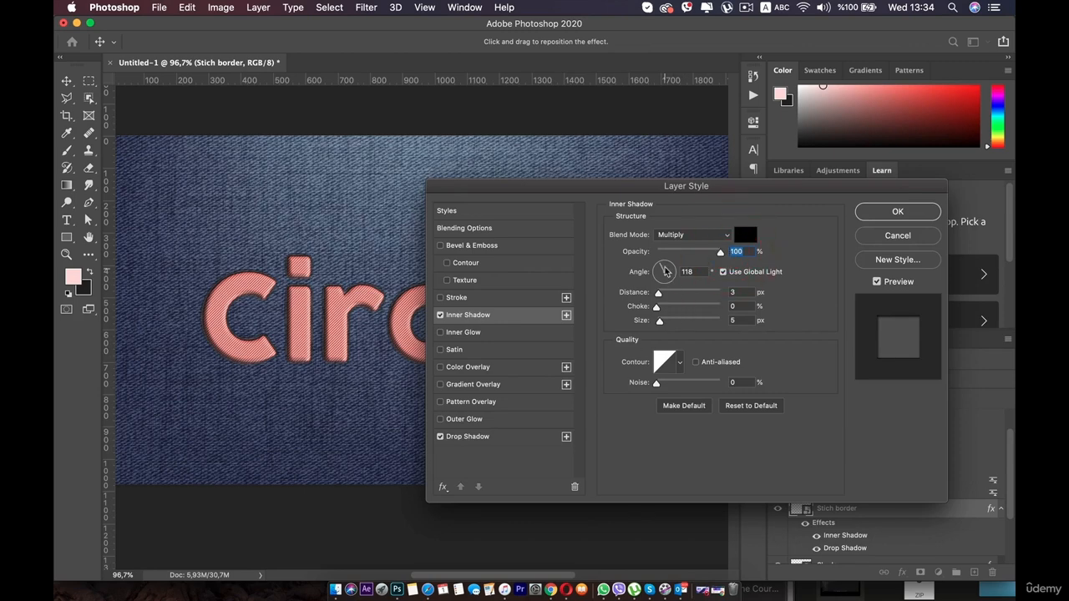
left_click_drag(666, 272, 672, 284)
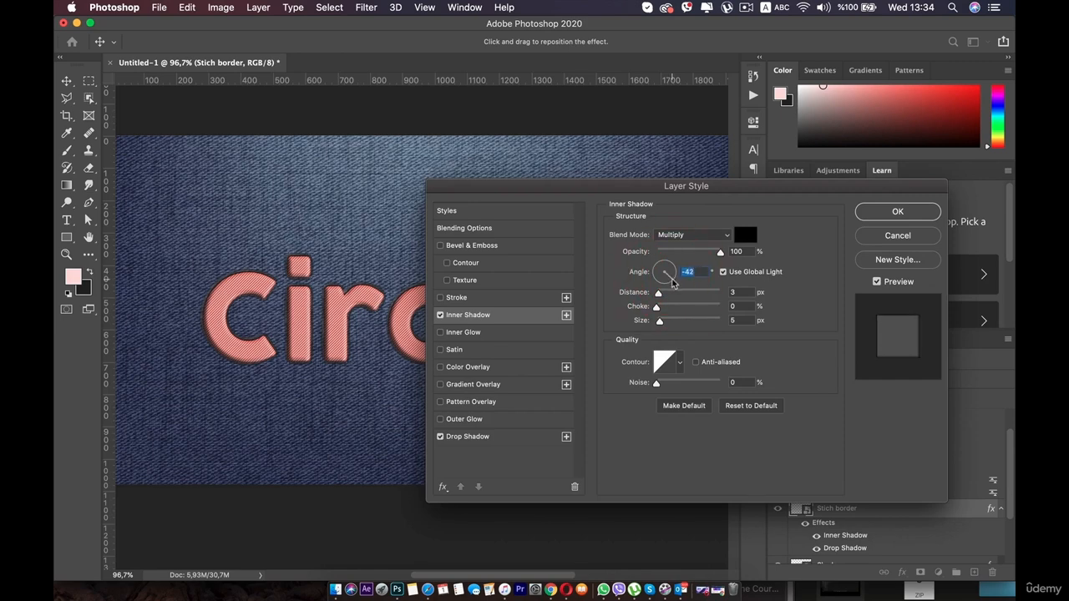
left_click_drag(659, 321, 636, 327)
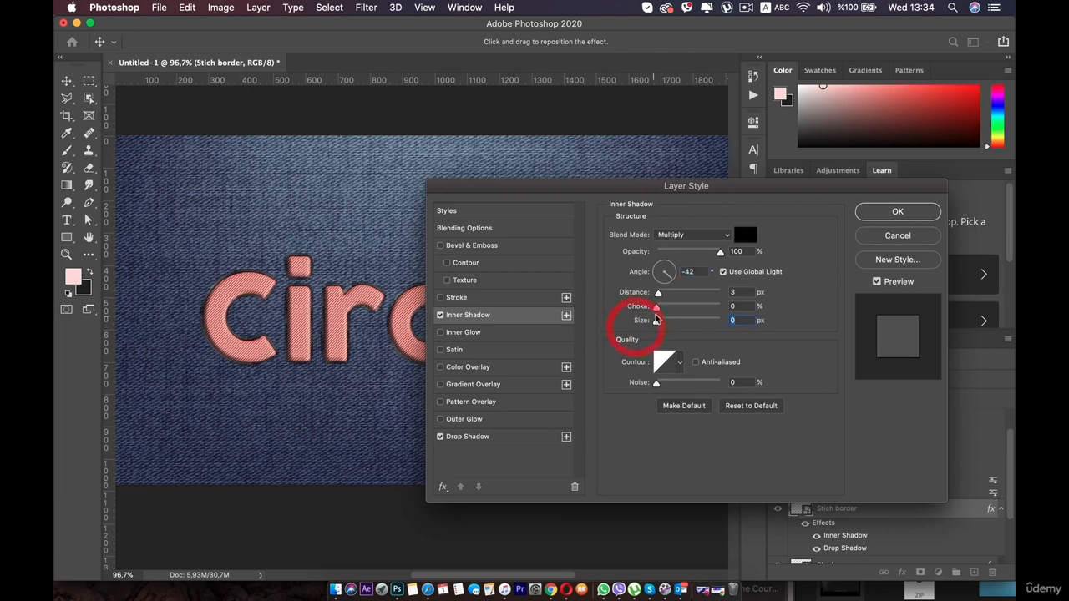
left_click_drag(658, 292, 633, 296)
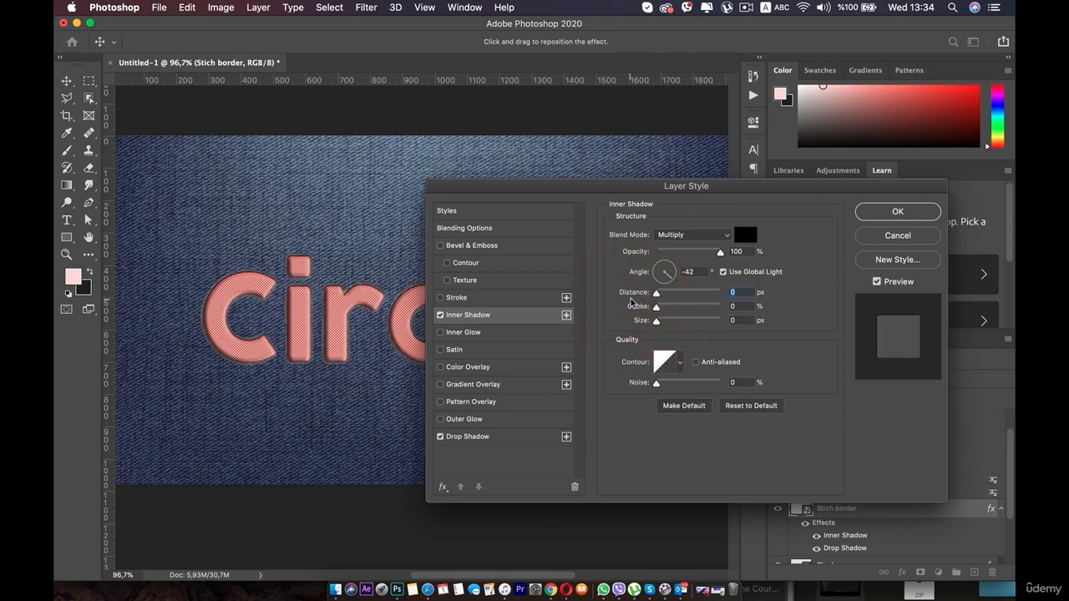
left_click(447, 322)
Step: Add a Bevel & Emboss effect to the Stich border layer with 105% depth and 6 px size
left_click(472, 244)
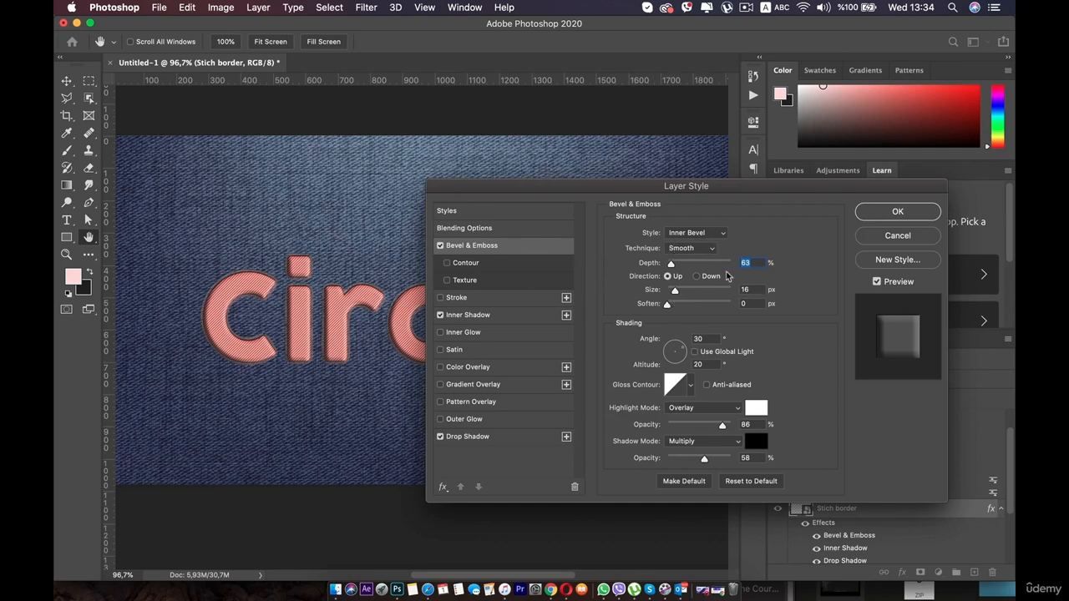
left_click(681, 265)
left_click_drag(673, 266, 672, 265)
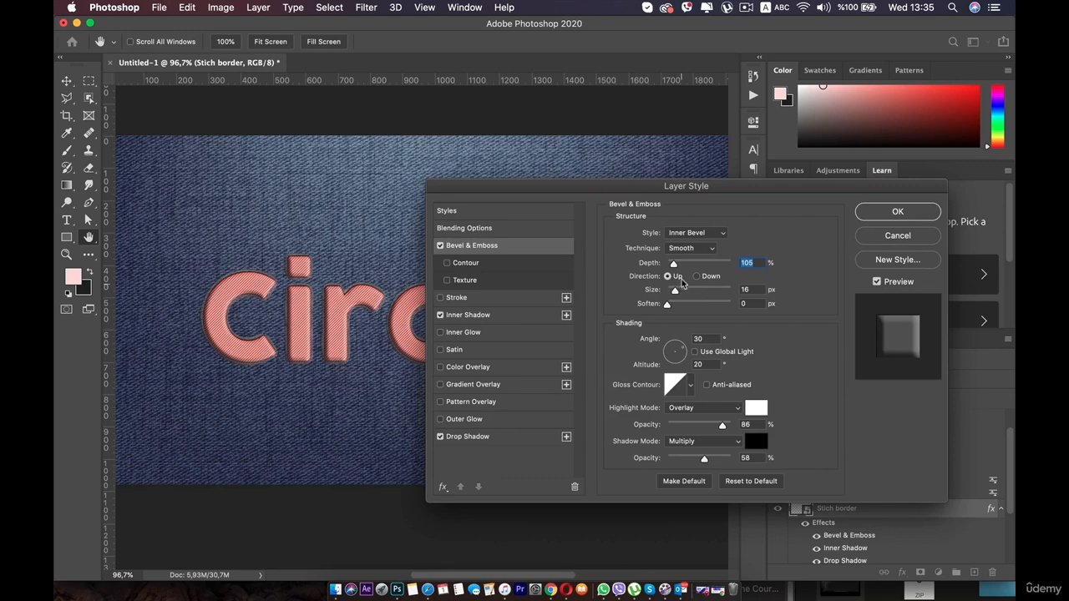
mouse_move(673, 291)
left_mouse_down()
mouse_move(682, 290)
mouse_move(671, 292)
left_mouse_up()
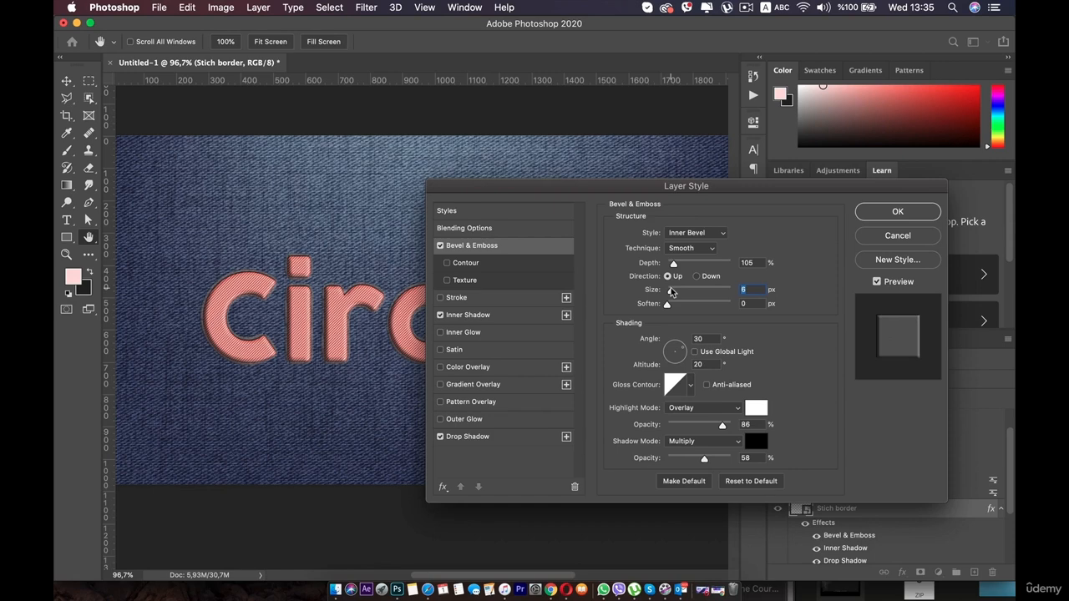
Step: Make the bevel shading use global light and set its angle to 90°
left_click(693, 350)
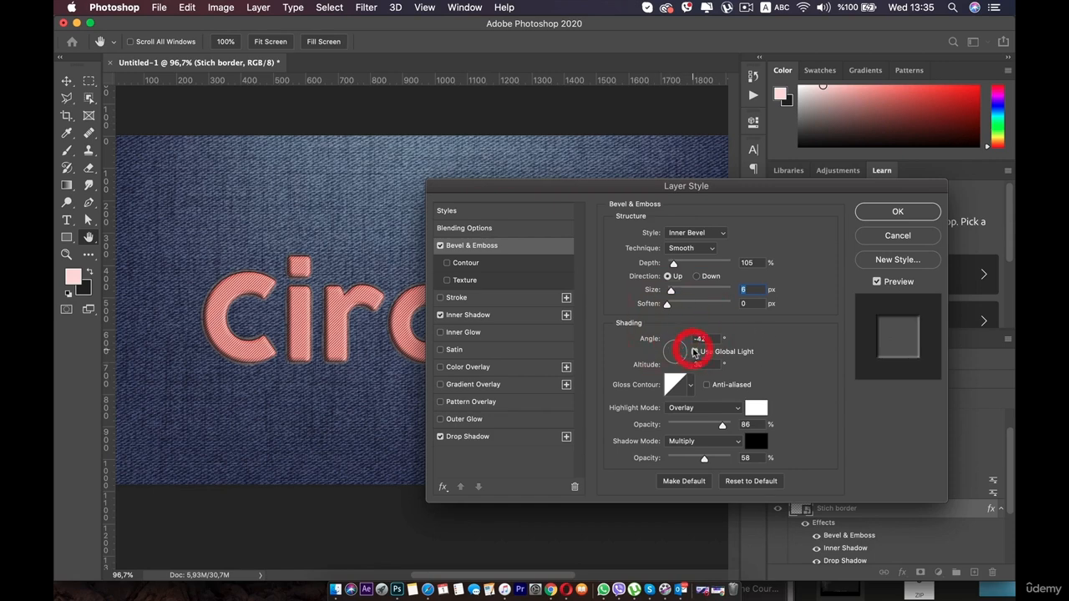
left_click_drag(716, 338, 686, 343)
type("90")
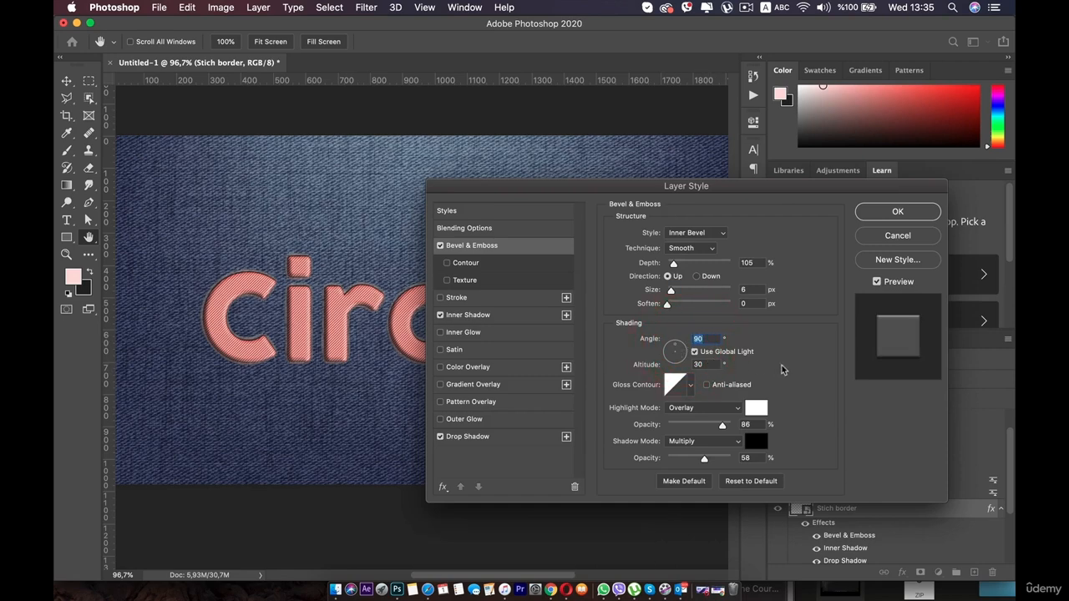
left_click(781, 364)
Step: Set the bevel's highlight opacity to 24%, shadow opacity to 74% and shadow color to dark gray 1f1f1f
left_click_drag(721, 429, 685, 429)
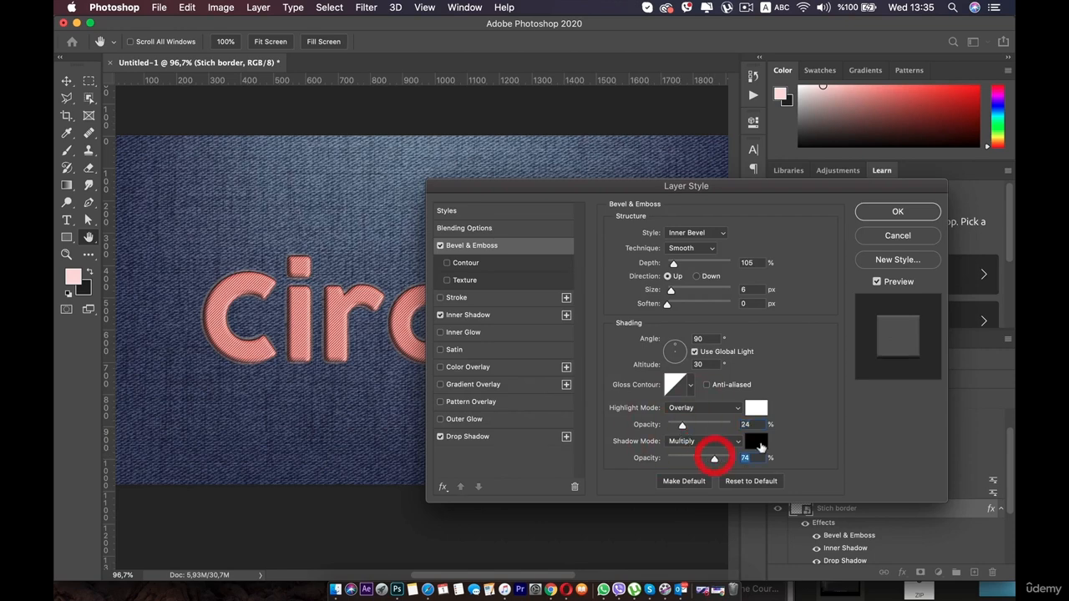
left_click(756, 441)
left_click_drag(541, 464, 539, 459)
left_click(538, 458)
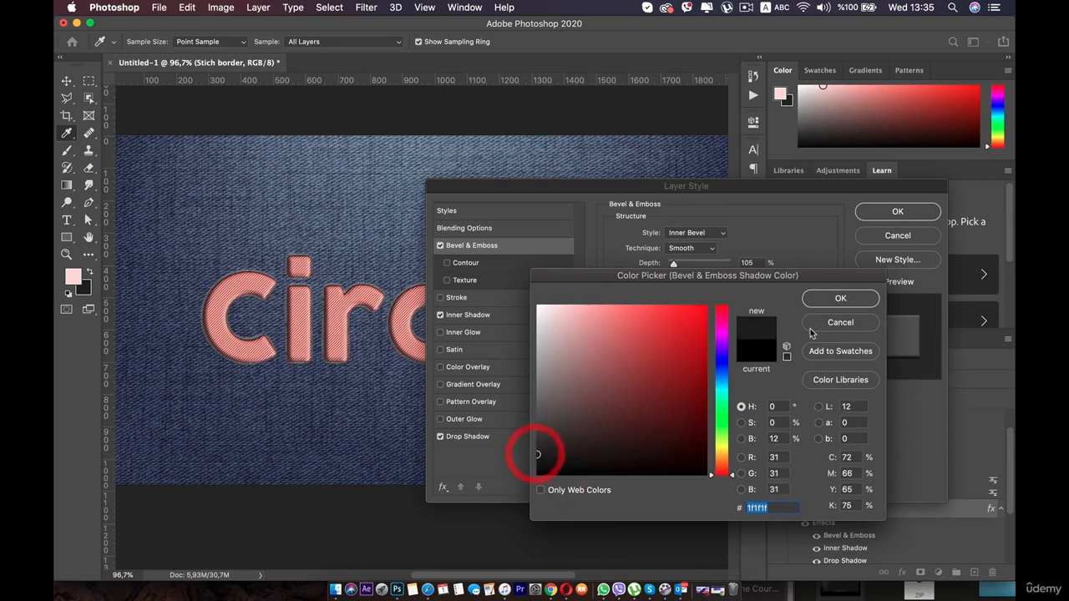
left_click(827, 302)
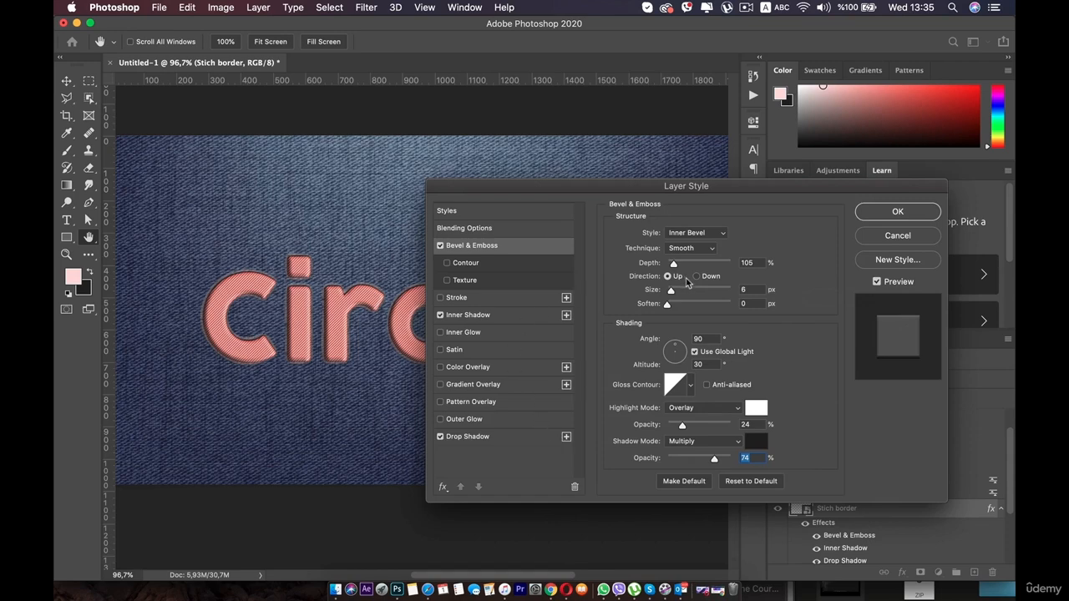
Step: Add a Color Overlay to the Stich border layer and try light gray e8e8e8 as its color
left_click(480, 369)
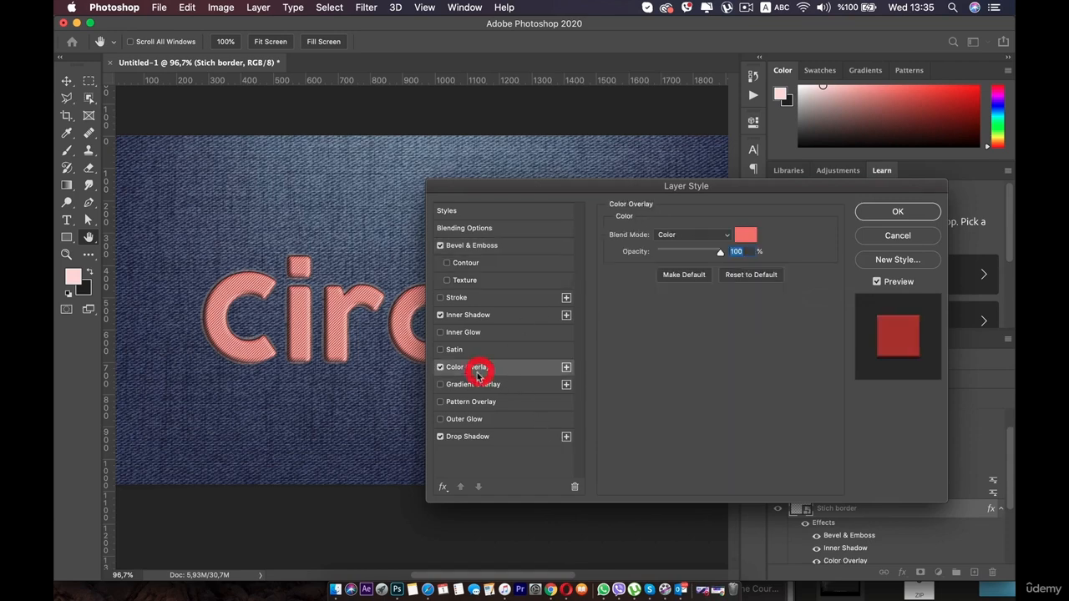
left_click(746, 240)
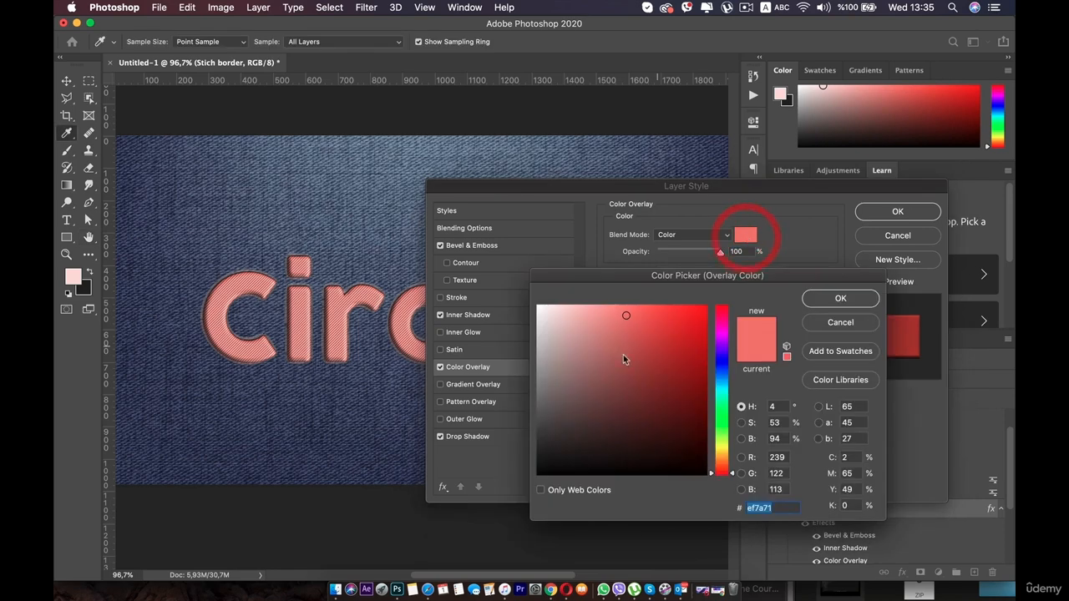
left_click_drag(606, 365, 538, 320)
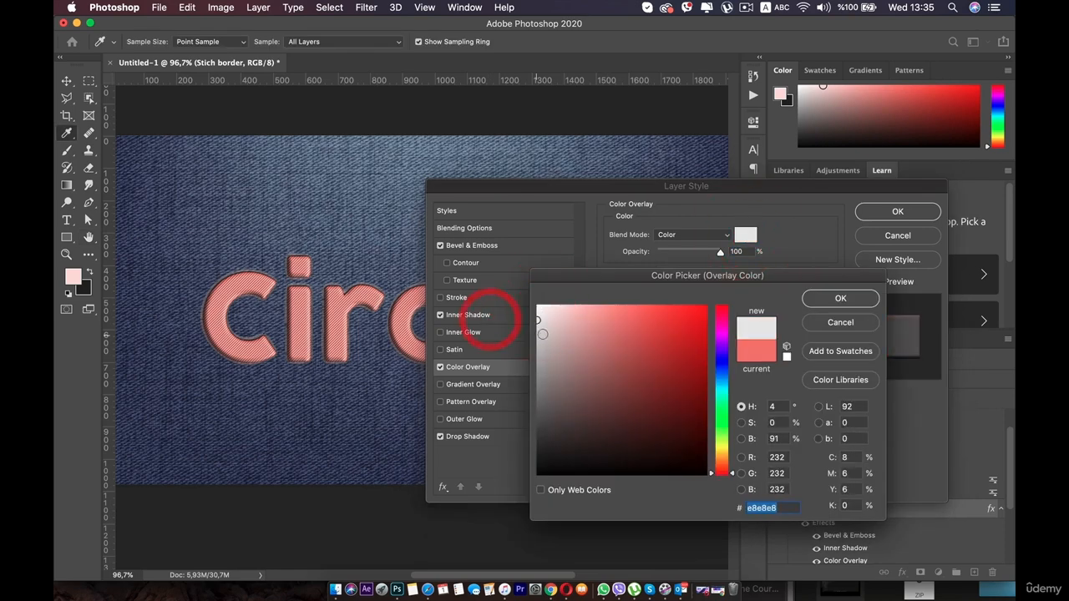
left_click(837, 325)
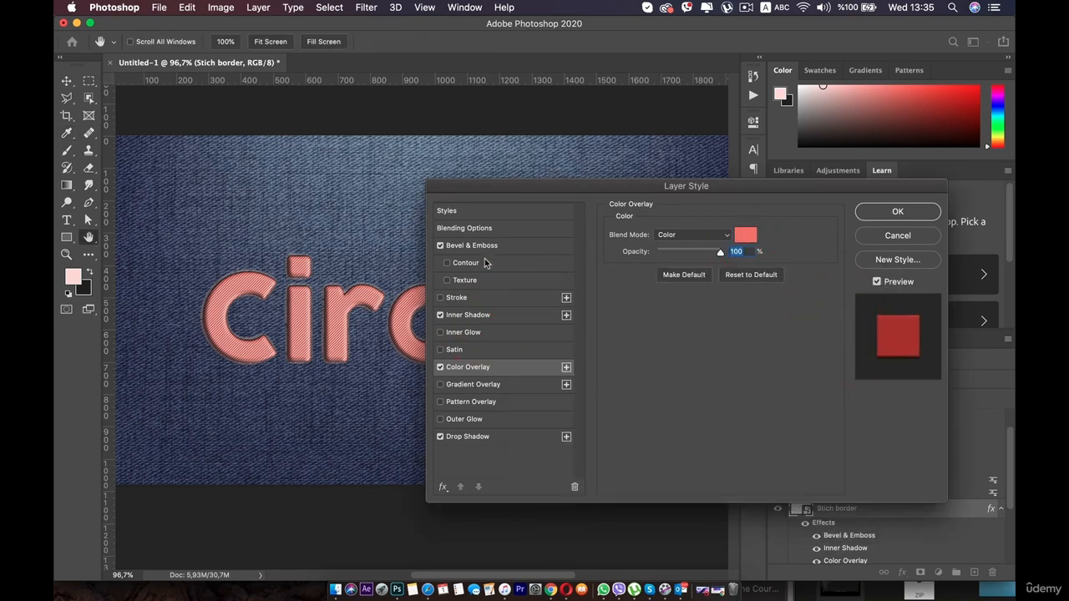
Step: Set the Color Overlay's blend mode to Multiply and its color to pale pink f8e5e4
left_click(708, 235)
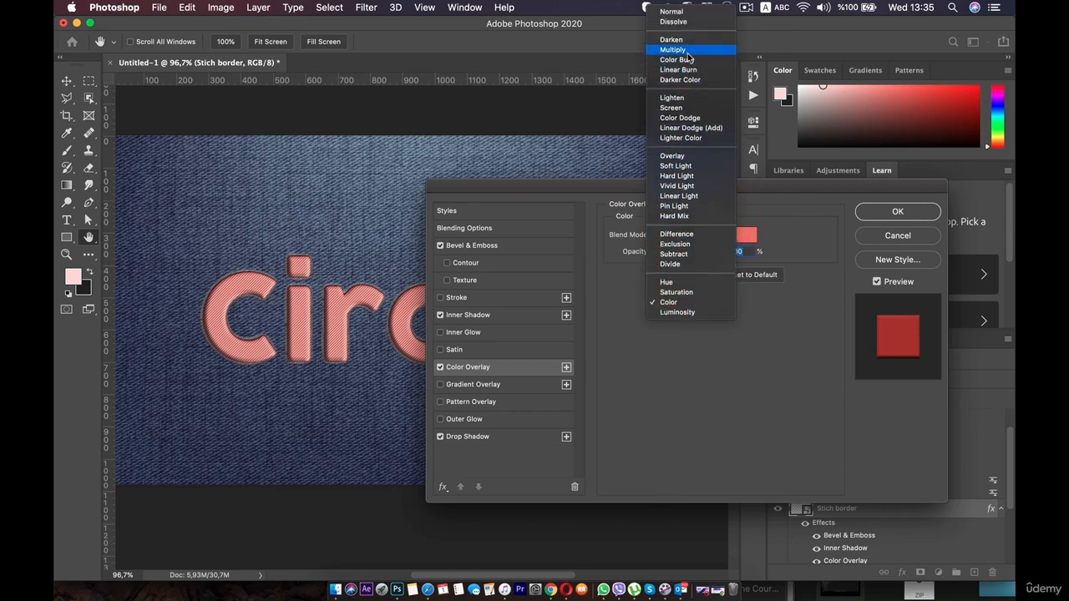
left_click(690, 57)
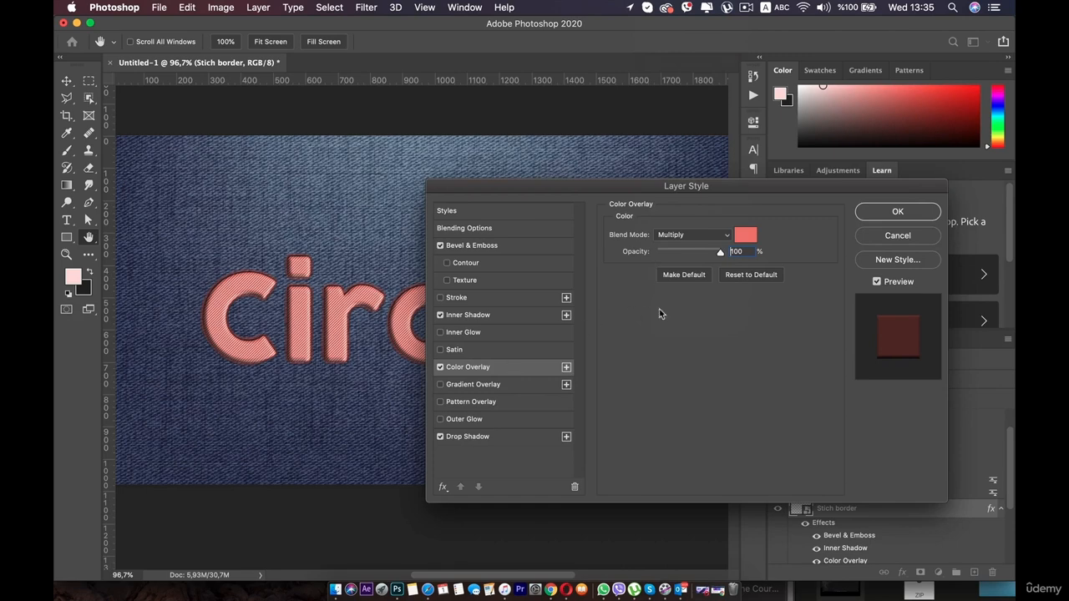
left_click(746, 240)
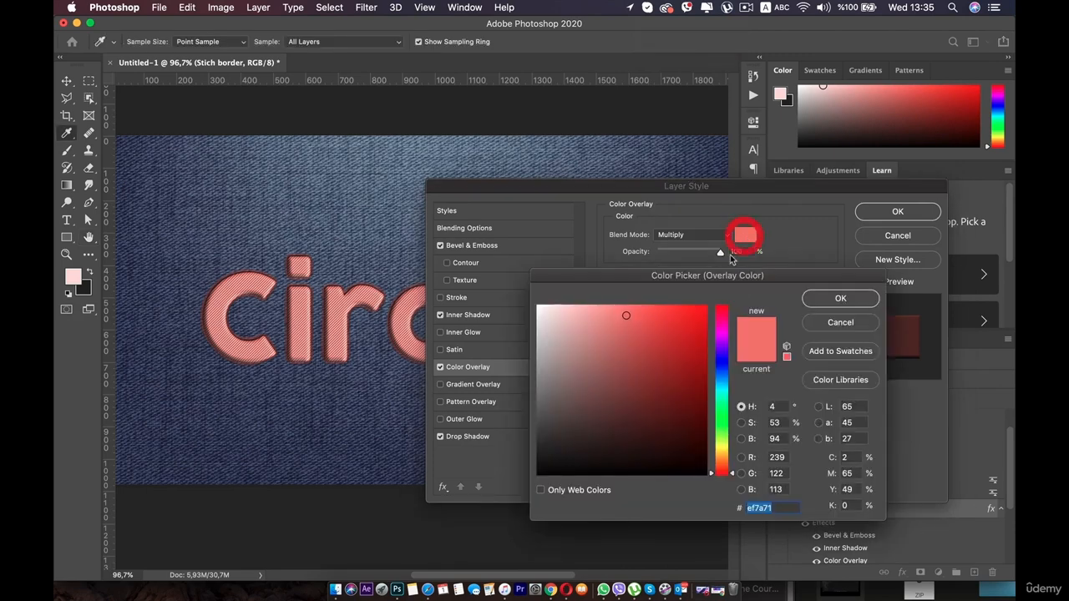
left_click(563, 310)
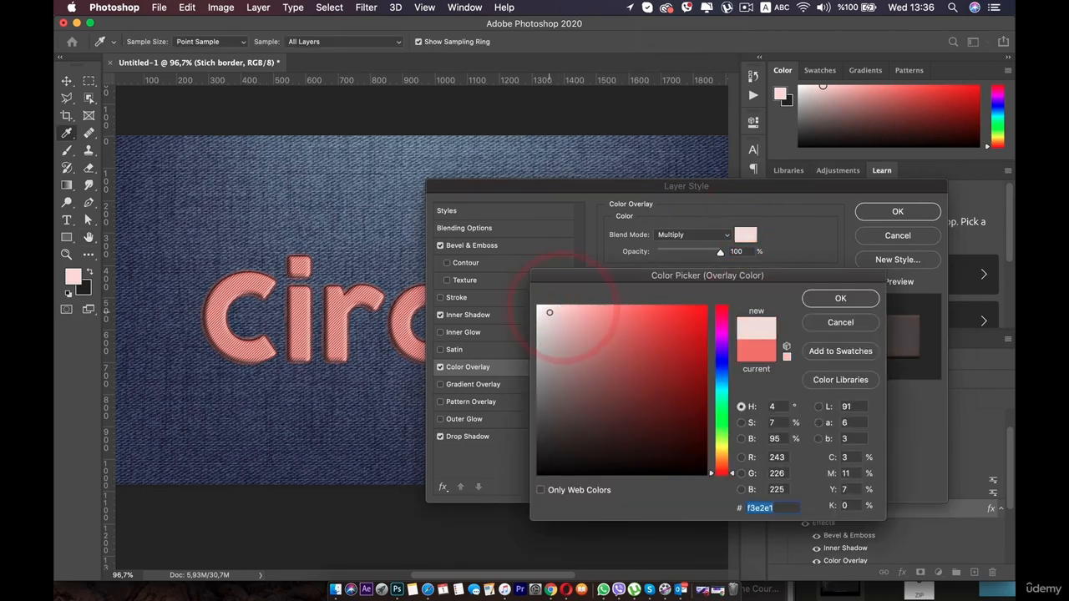
left_click(542, 337)
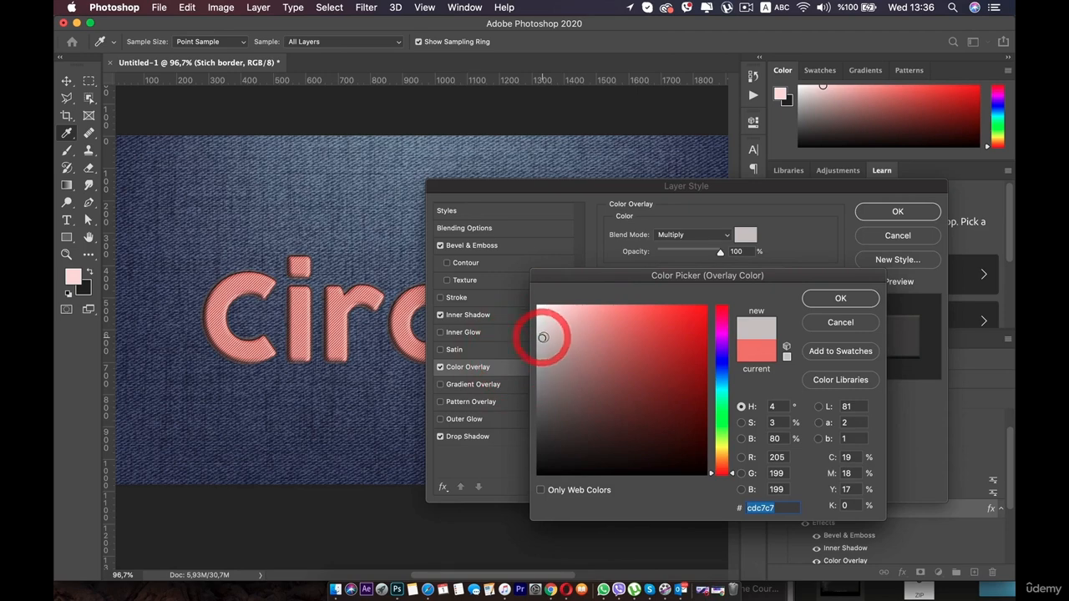
left_click(536, 328)
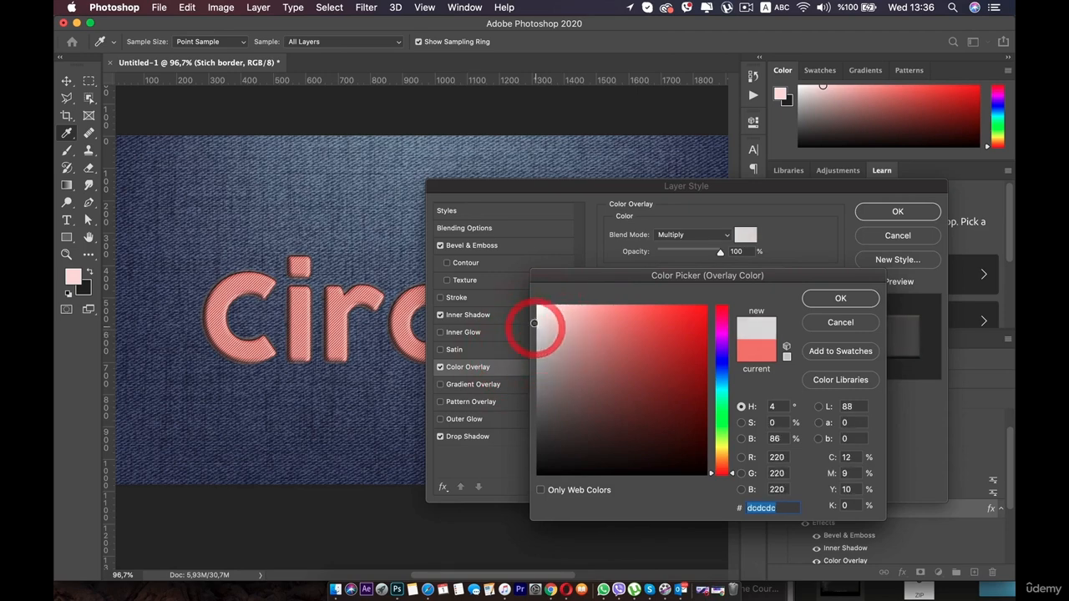
left_click(537, 318)
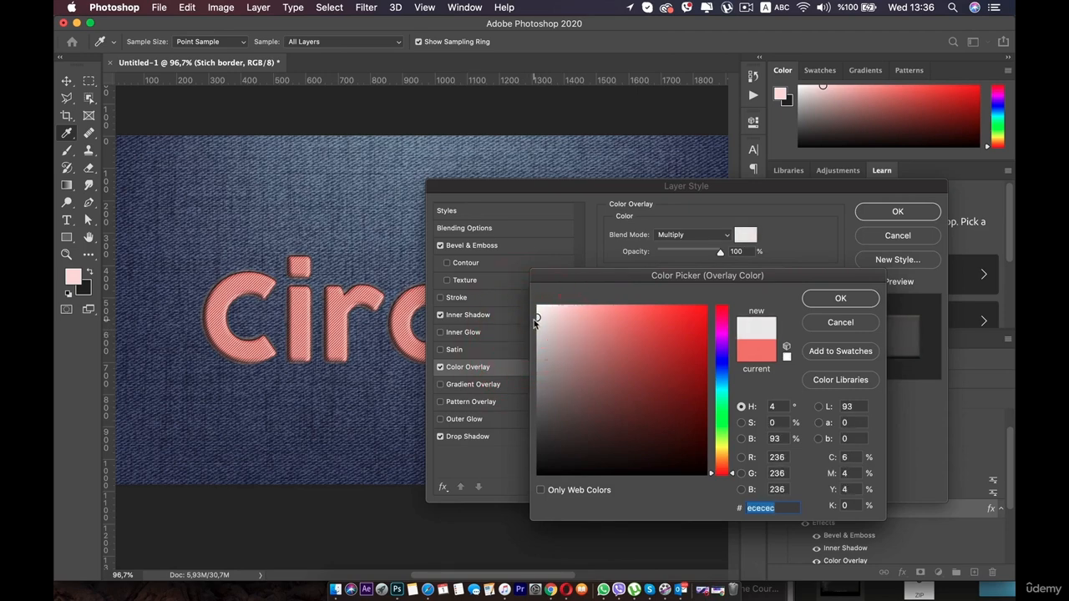
mouse_move(537, 320)
left_mouse_down()
mouse_move(557, 307)
mouse_move(541, 317)
mouse_move(539, 305)
mouse_move(551, 310)
left_mouse_up()
left_click(551, 310)
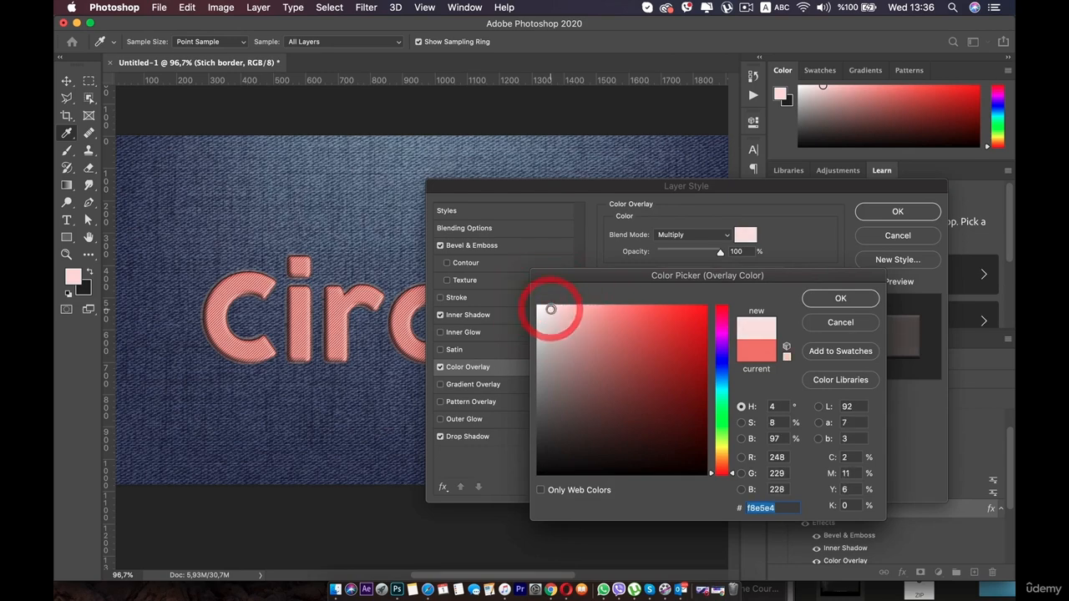
left_click(851, 299)
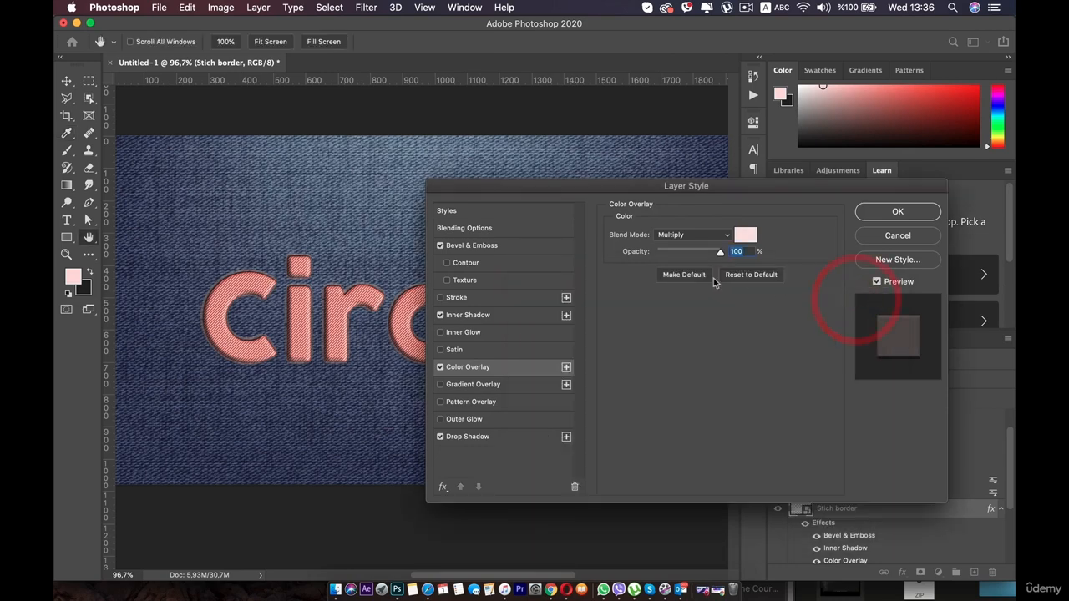
Step: Lower the Color Overlay's opacity to 96%, apply the layer style and switch to the Move tool
mouse_move(720, 251)
left_mouse_down()
mouse_move(640, 258)
mouse_move(740, 252)
left_mouse_up()
left_click(717, 252)
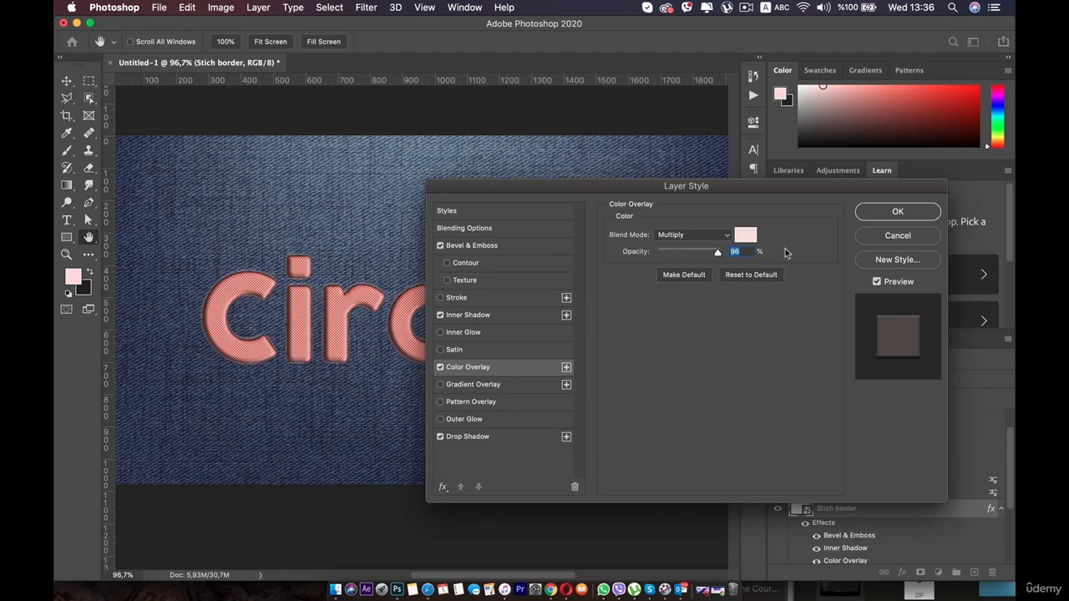
left_click(891, 211)
key("v")
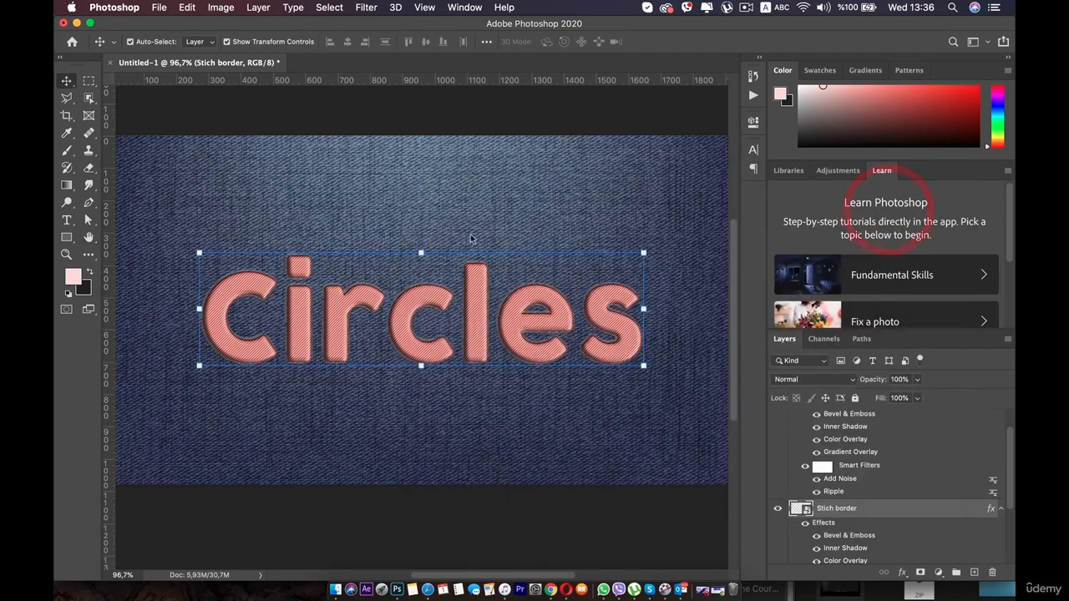
Step: Deselect the layer and examine the stitched "Circles" text on the denim both close up and as a whole
left_click(515, 424)
key("super+minus")
key("super+plus")
key("super+plus")
key("super+plus")
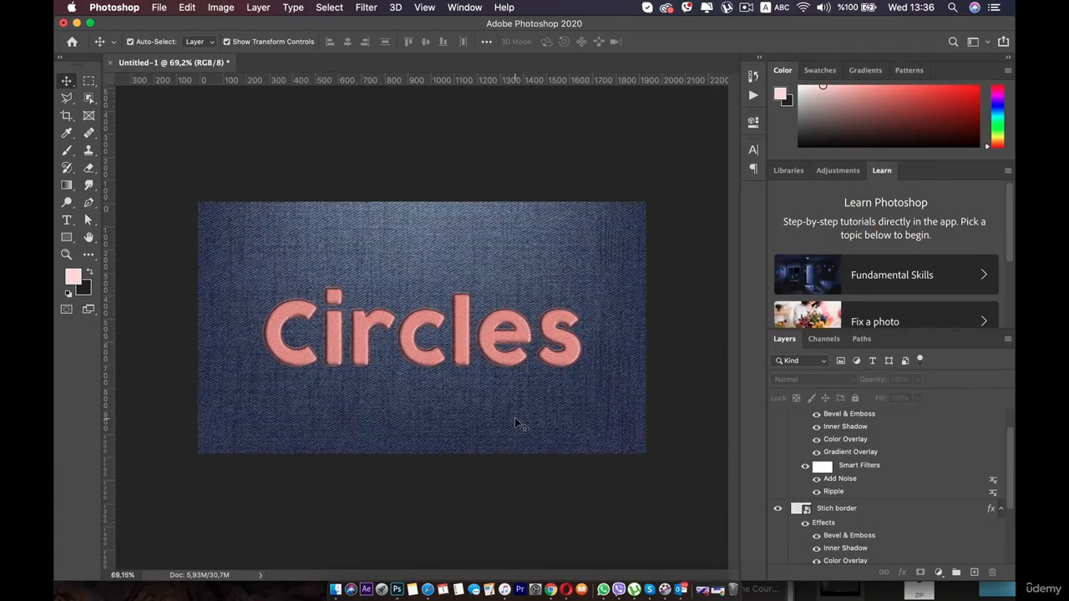
key("super+minus")
key("super+minus")
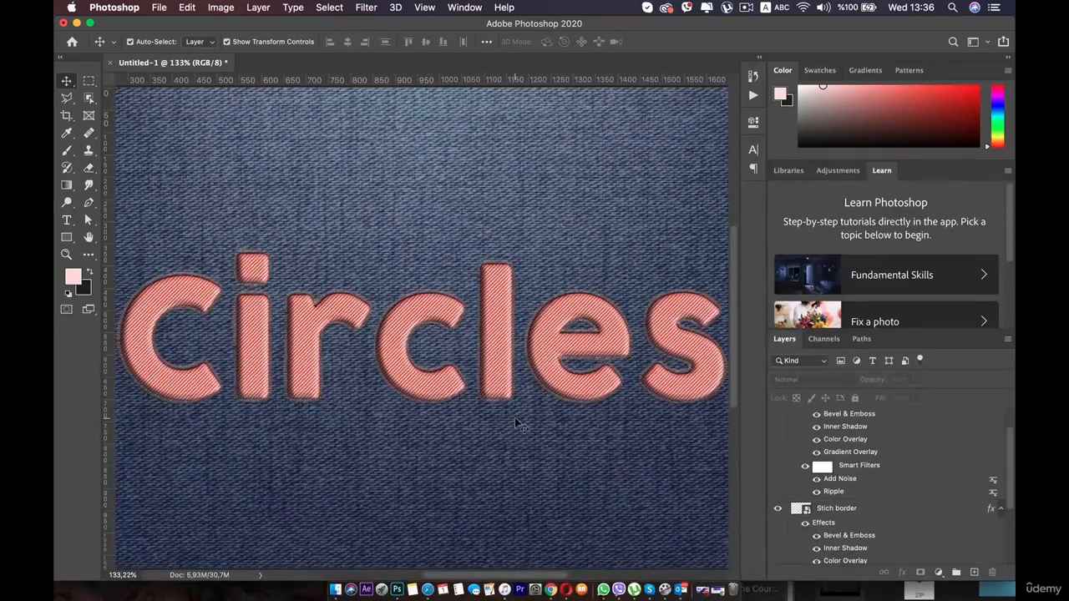
key("super+0")
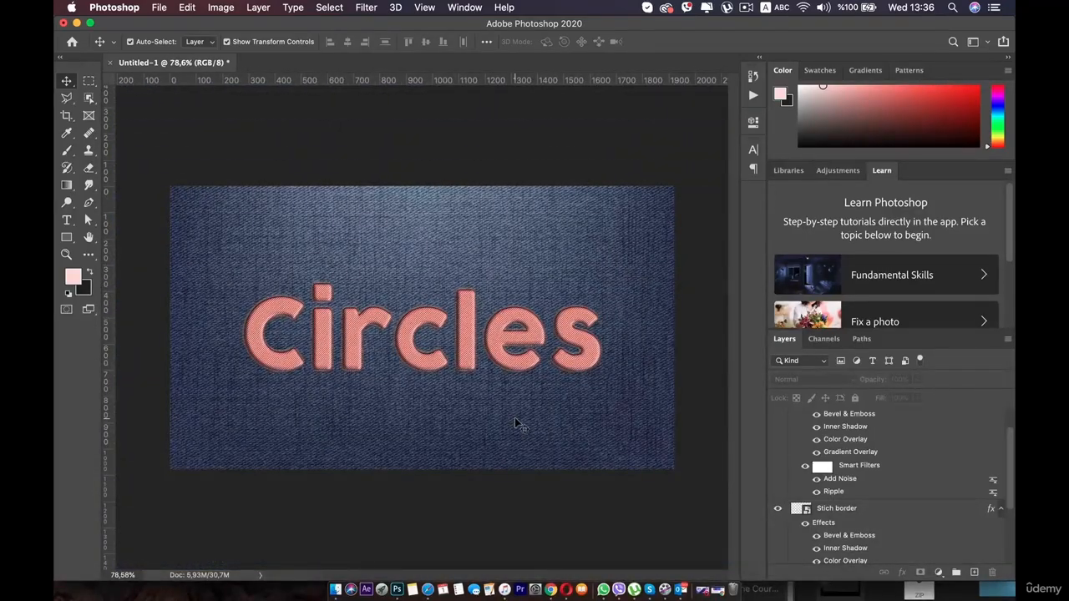
left_click(495, 270)
left_click(745, 9)
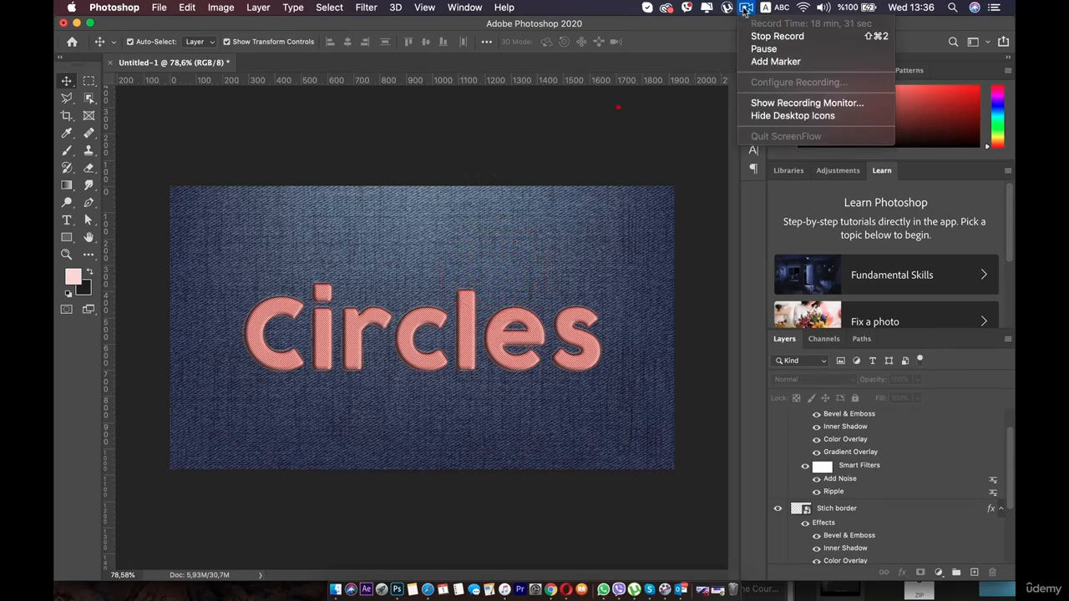
left_click(762, 49)
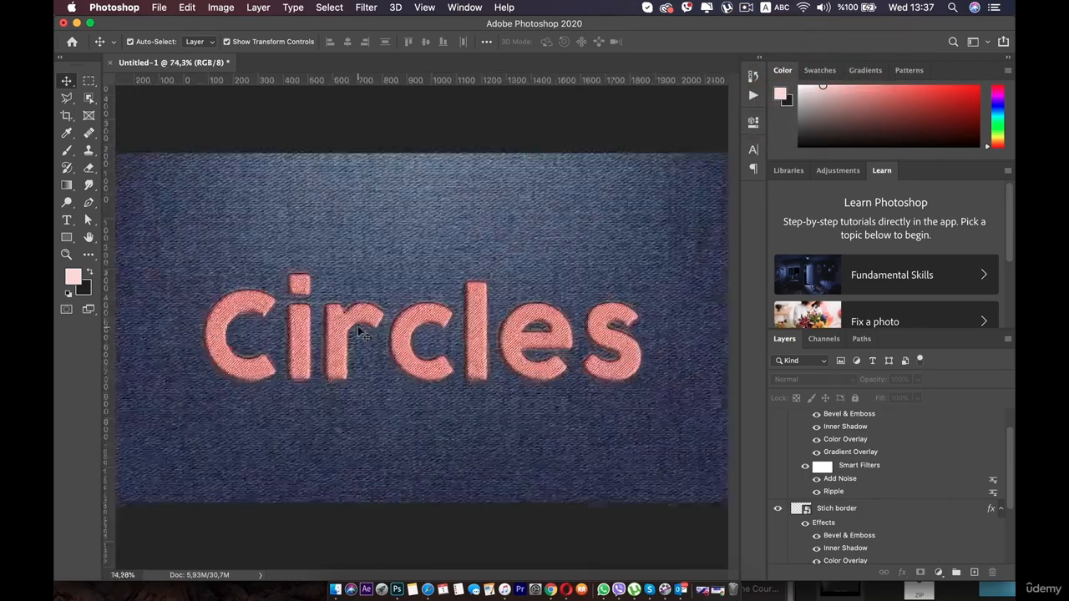
scroll(358, 326, "up", 4)
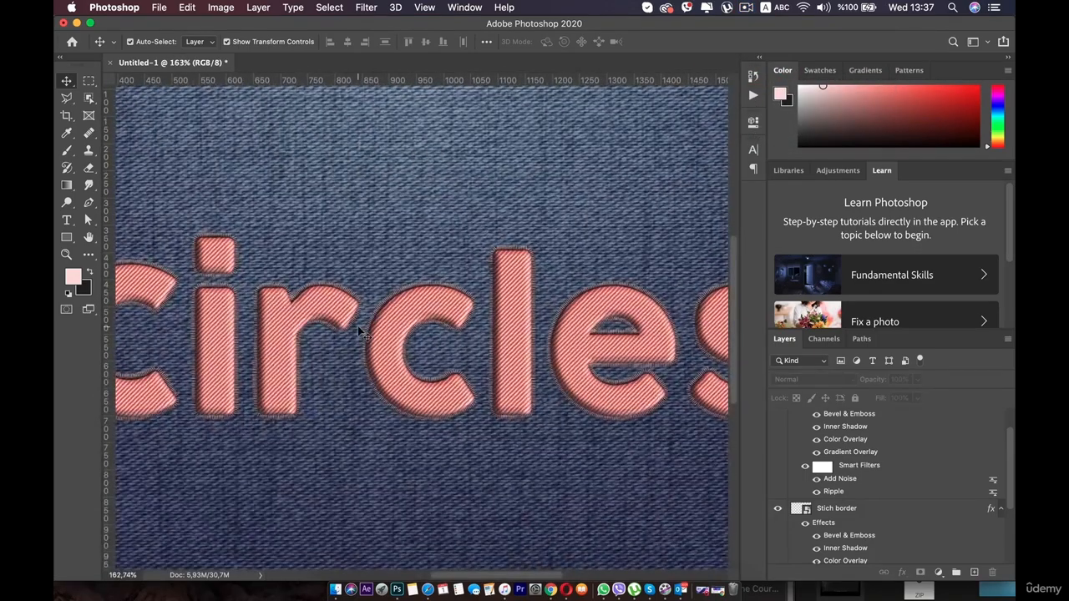
scroll(357, 325, "down", 4)
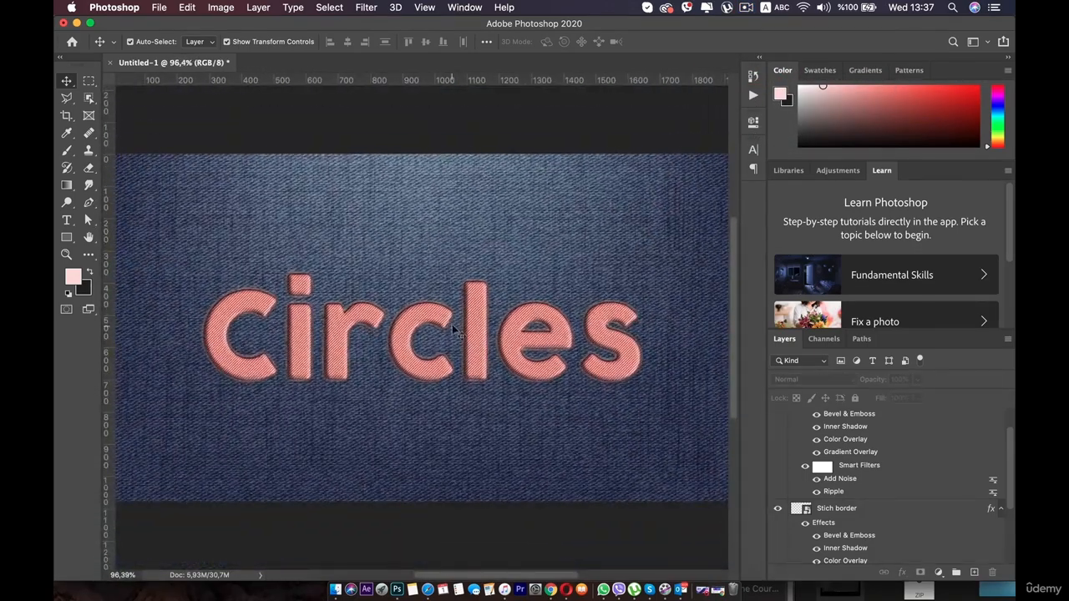
scroll(355, 337, "down", 2)
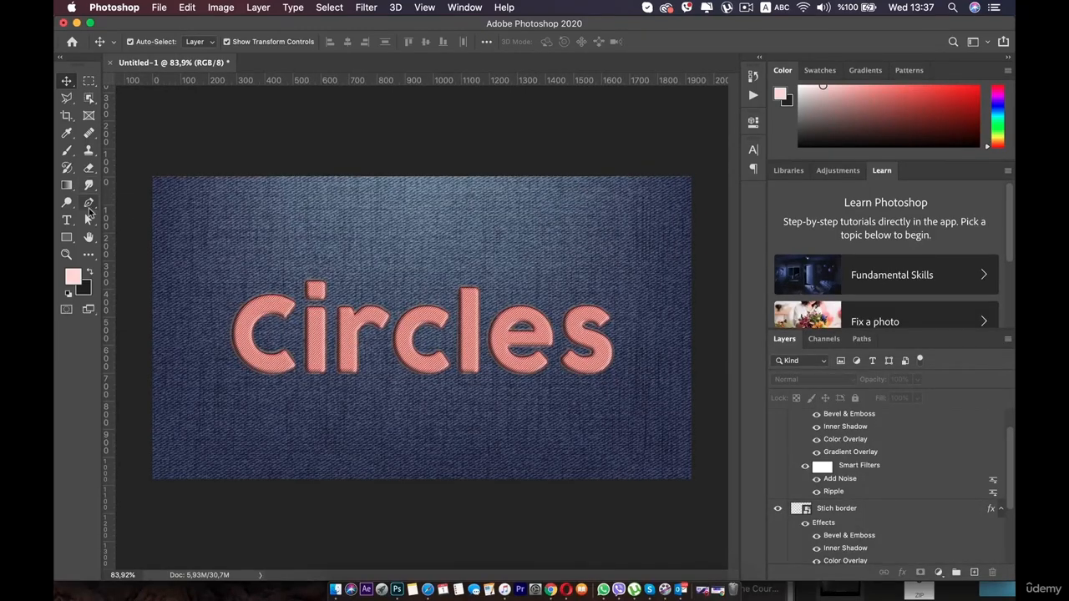
Step: Unlock the preview layer holding the denim background and select it on the canvas
left_click(327, 211)
scroll(489, 267, "down", 2)
scroll(927, 465, "down", 3)
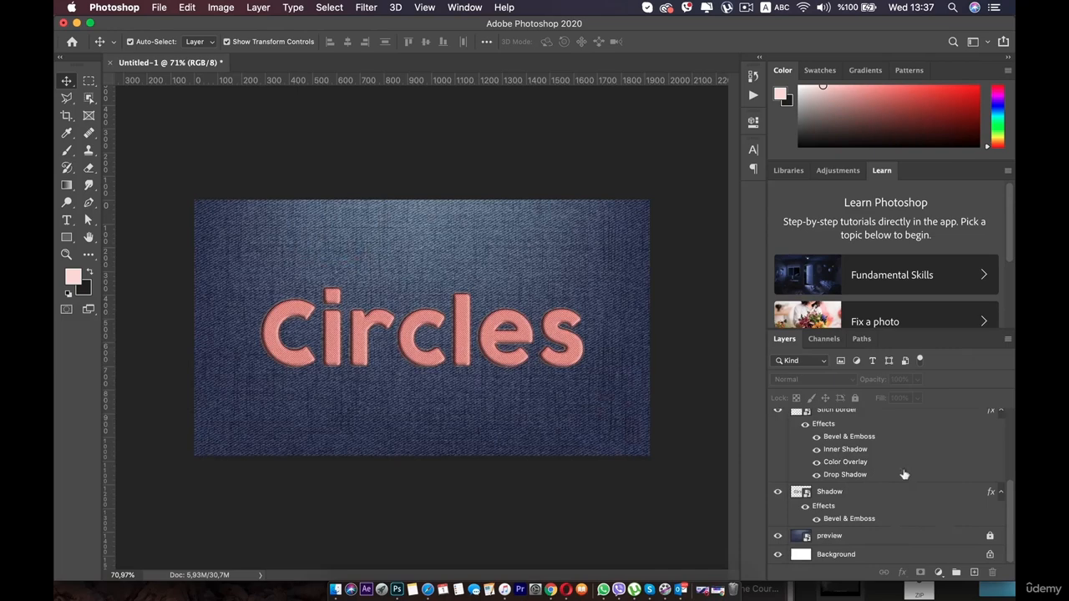
left_click(853, 539)
left_click(601, 257)
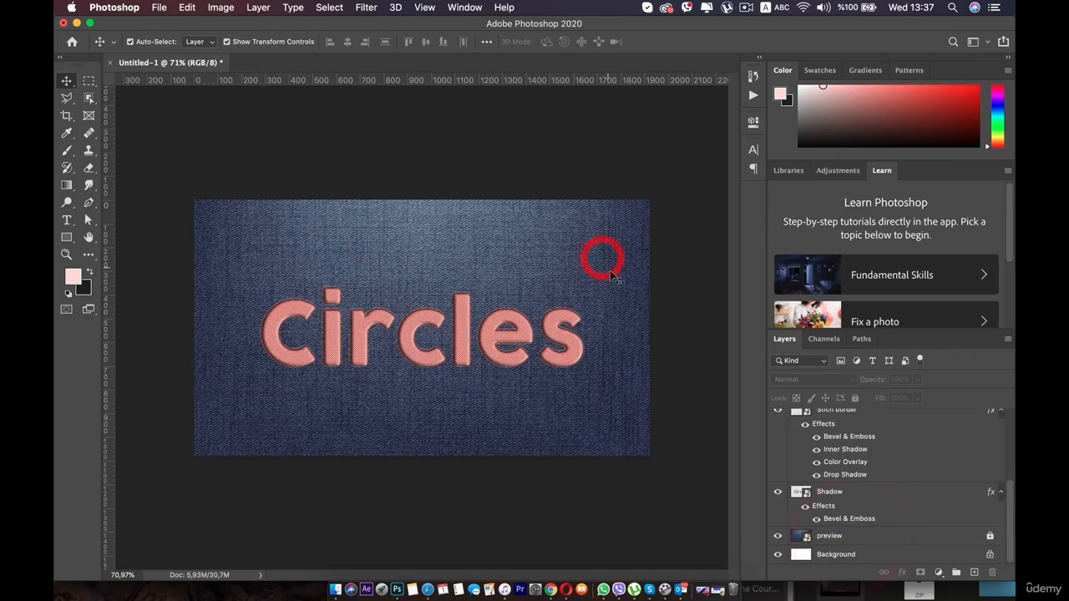
left_click(883, 520)
left_click(988, 534)
left_click(612, 260)
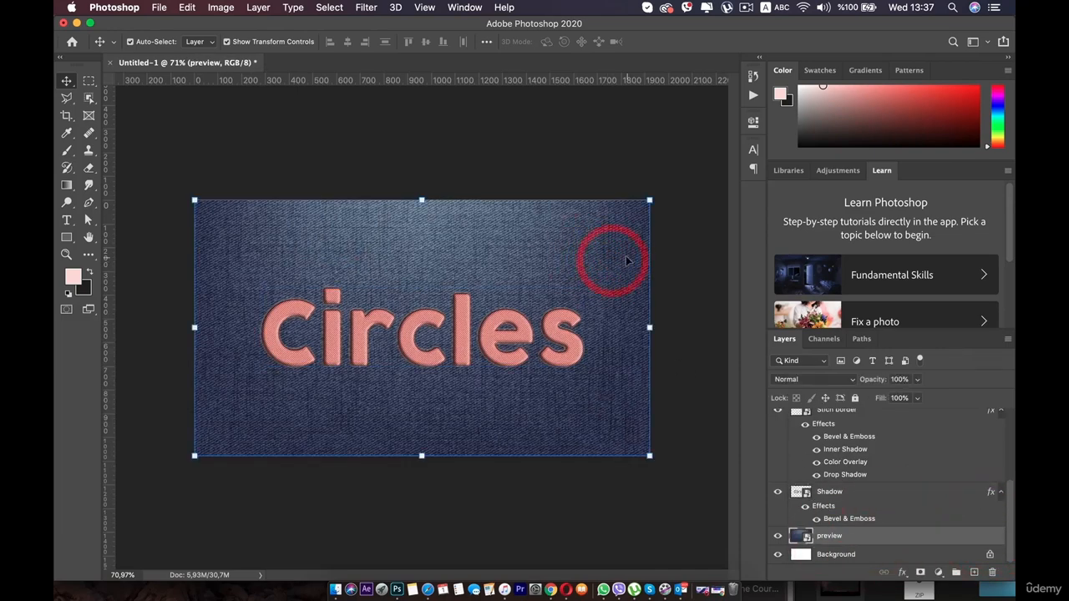